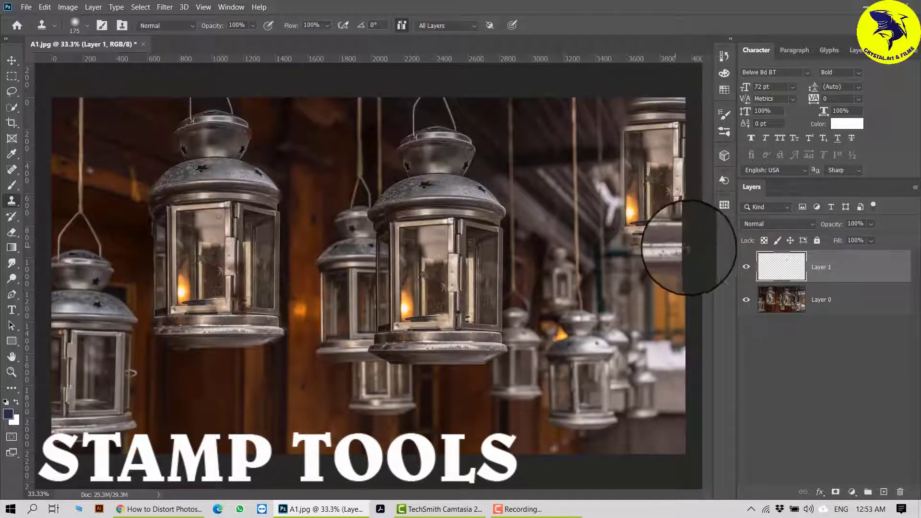
# Step: Clone a lit lantern onto Layer 1 at the photo's upper-right edge and touch up the background beside its base
pyautogui.moveTo(647, 226); pyautogui.dragTo(626, 240)
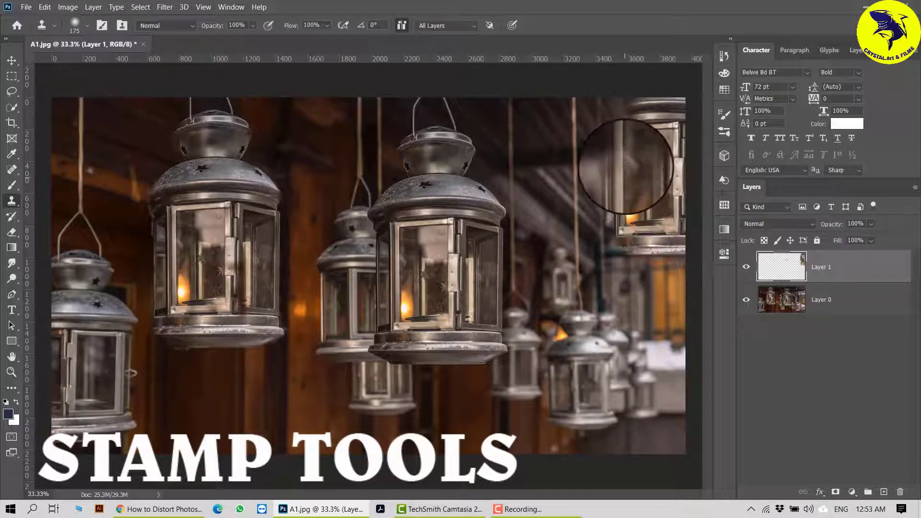
pyautogui.click(621, 61)
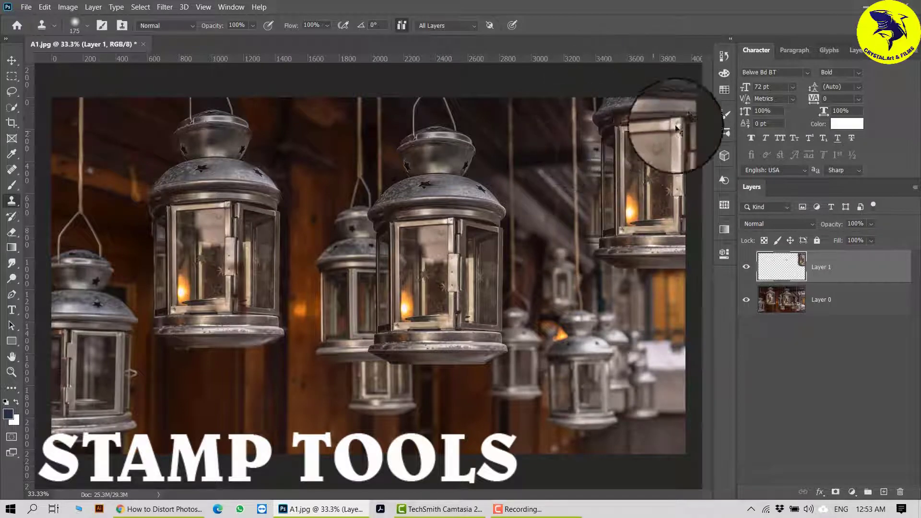
pyautogui.hotkey('ctrl', '+')
pyautogui.moveTo(624, 226); pyautogui.dragTo(329, 333)
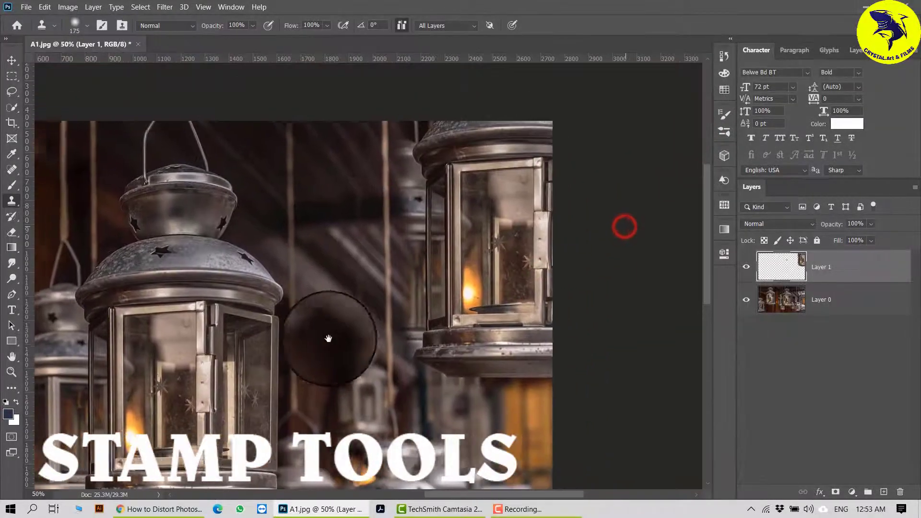
pyautogui.hotkey('ctrl', '+')
pyautogui.hotkey('ctrl', '+')
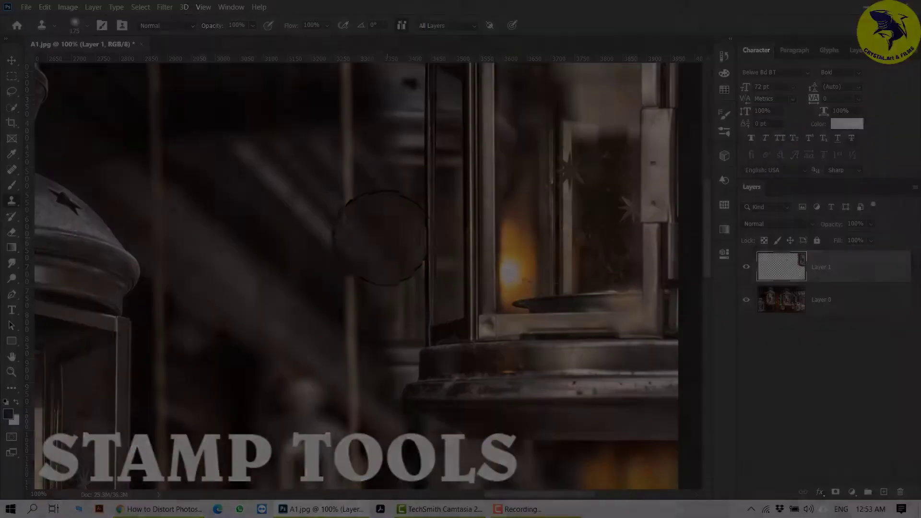
pyautogui.click(369, 238)
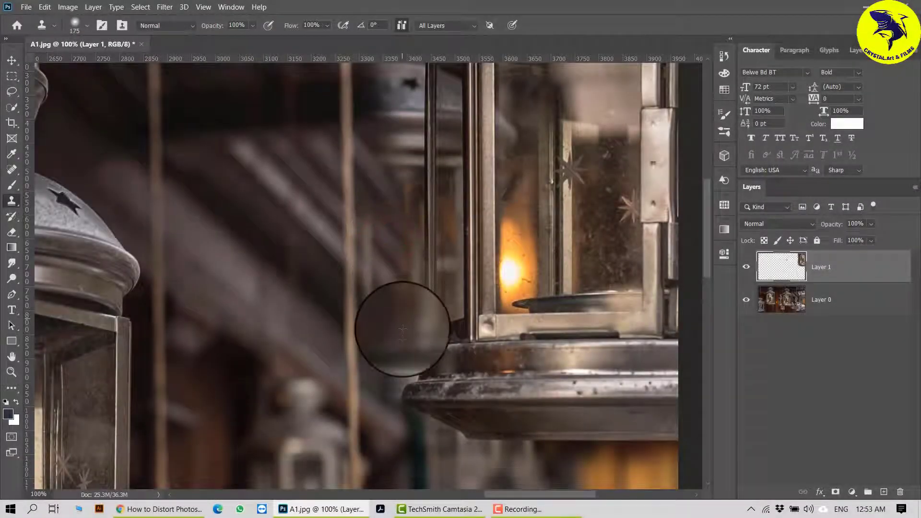
pyautogui.click(377, 373)
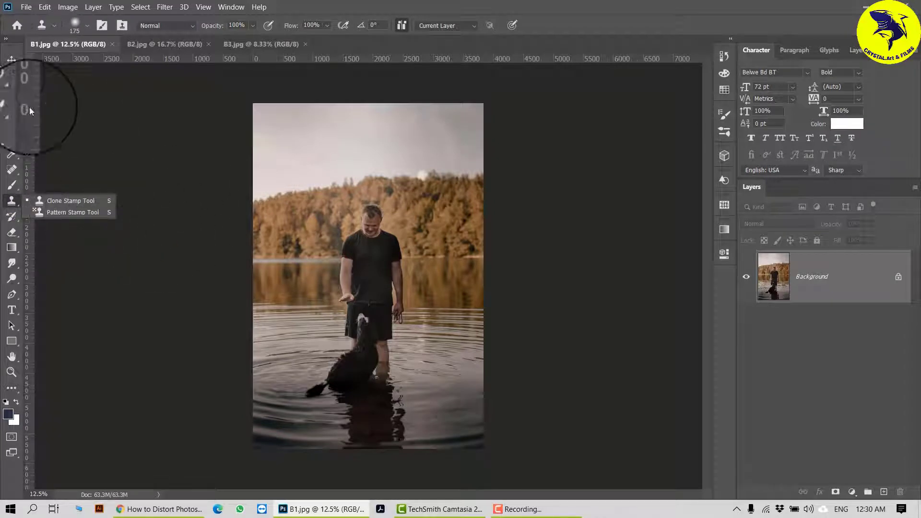
# Step: Convert the locked Background into an editable layer in each of B1.jpg, B2.jpg and B3.jpg
pyautogui.click(11, 60)
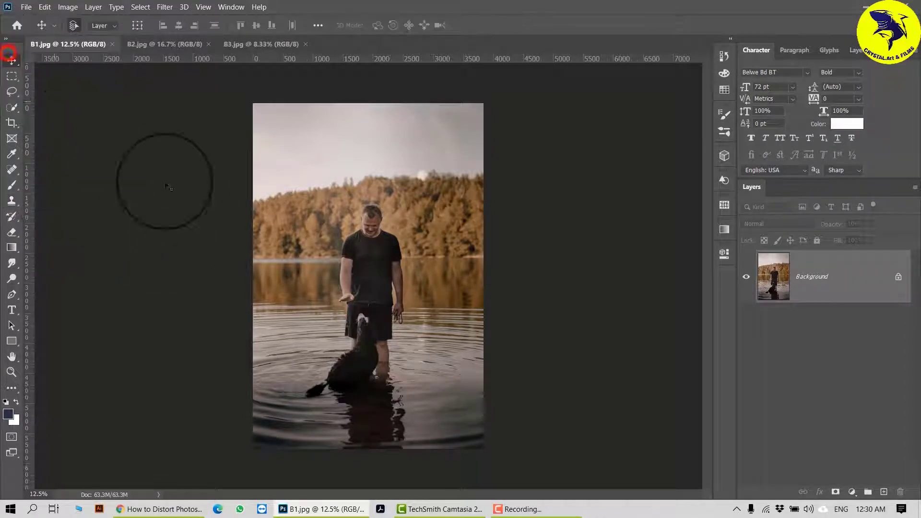
pyautogui.click(902, 279)
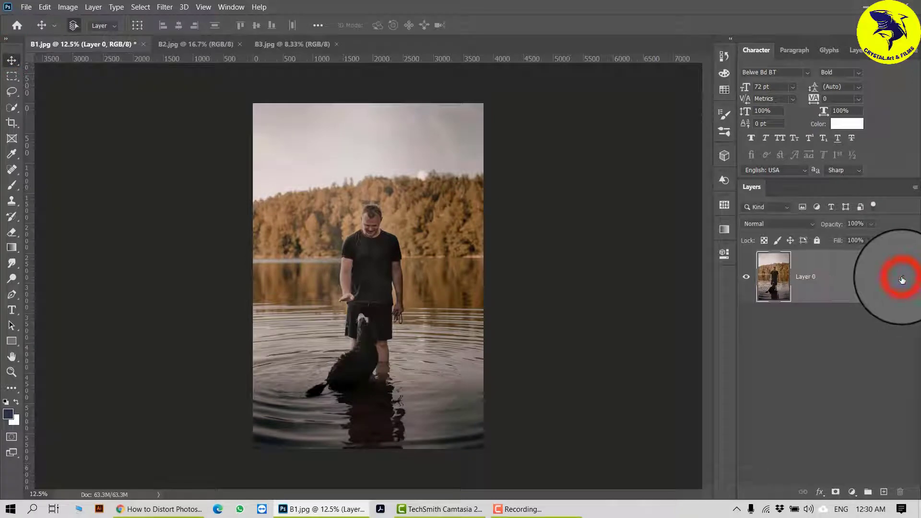
pyautogui.click(201, 45)
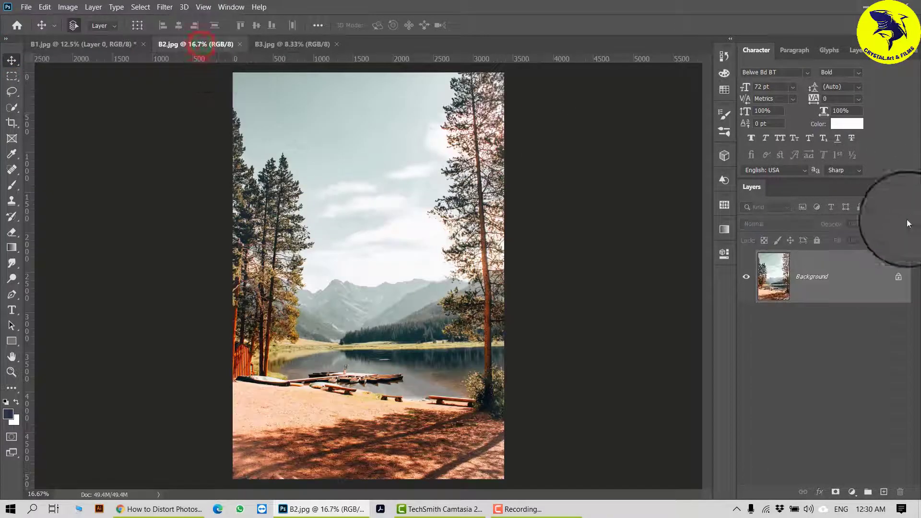
pyautogui.click(901, 277)
pyautogui.click(306, 44)
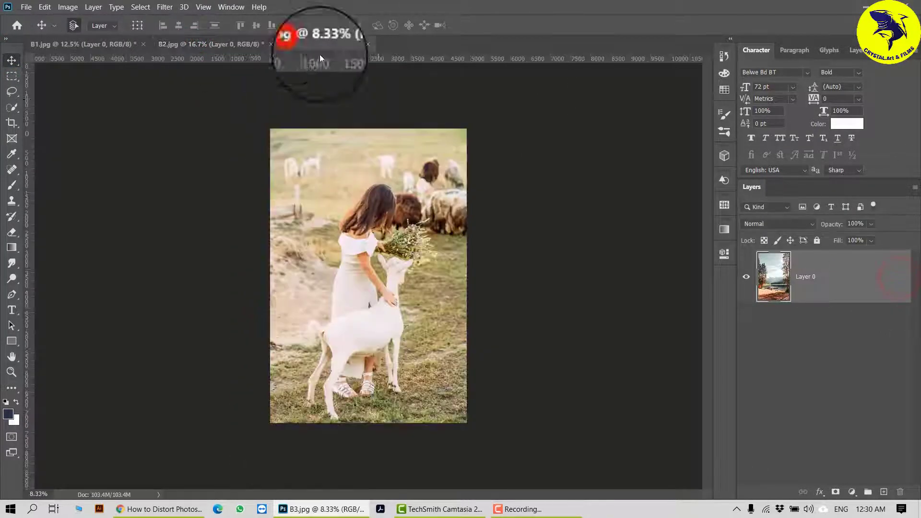
pyautogui.click(900, 279)
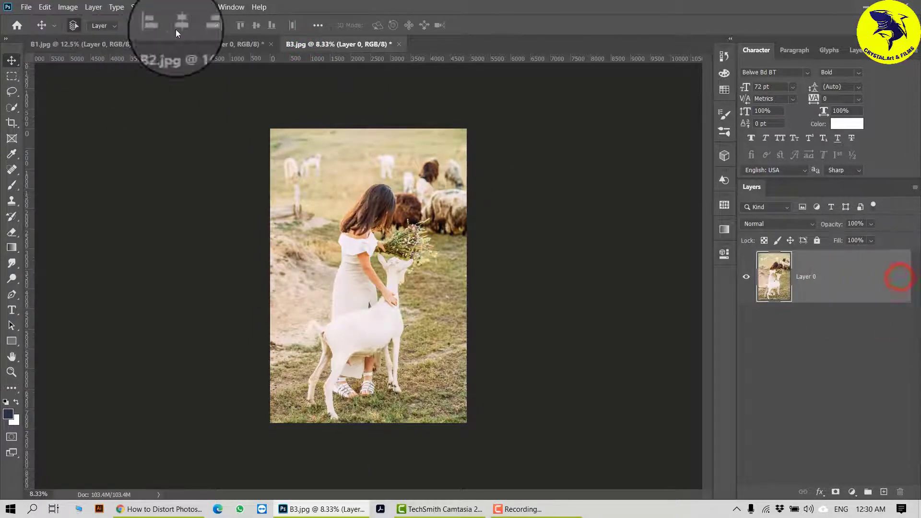
# Step: Switch to B3.jpg and activate the Clone Stamp Tool for duplicating the animals in the pasture
pyautogui.click(206, 44)
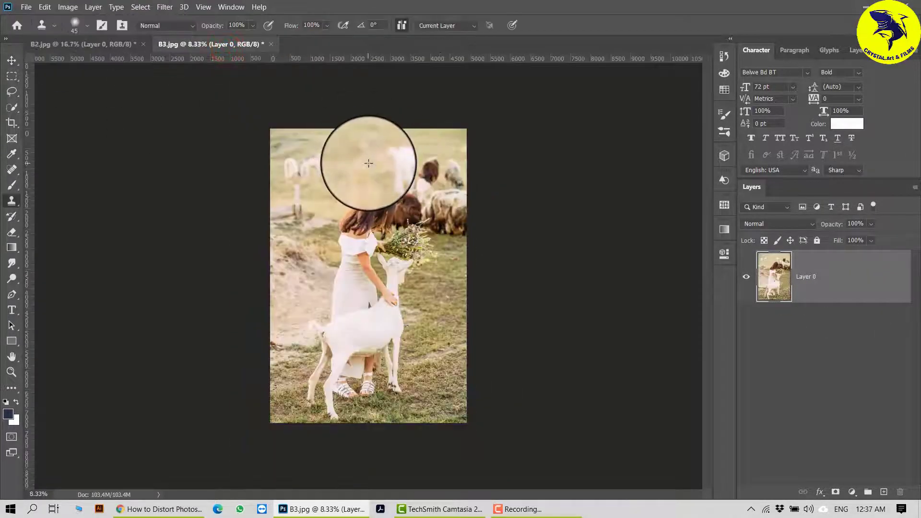
pyautogui.hotkey('ctrl', '+')
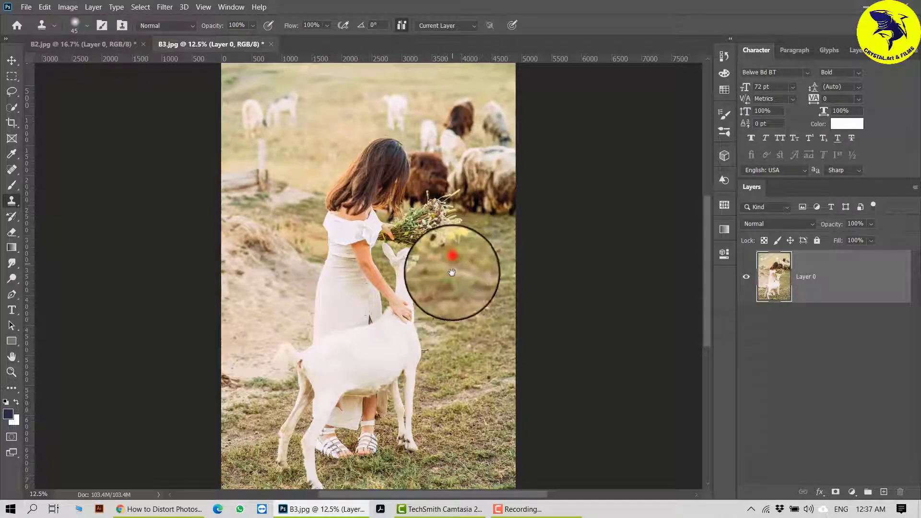
pyautogui.moveTo(451, 266); pyautogui.dragTo(457, 342)
pyautogui.rightClick(11, 200)
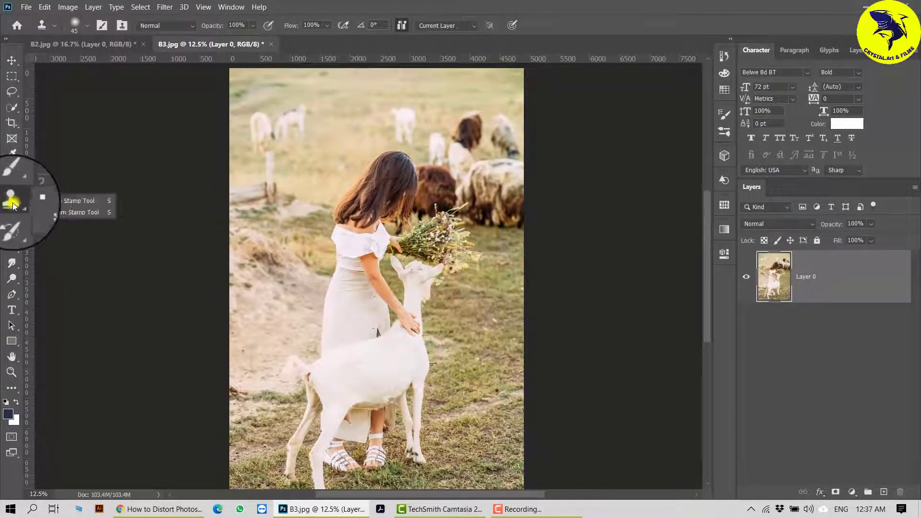
pyautogui.click(68, 201)
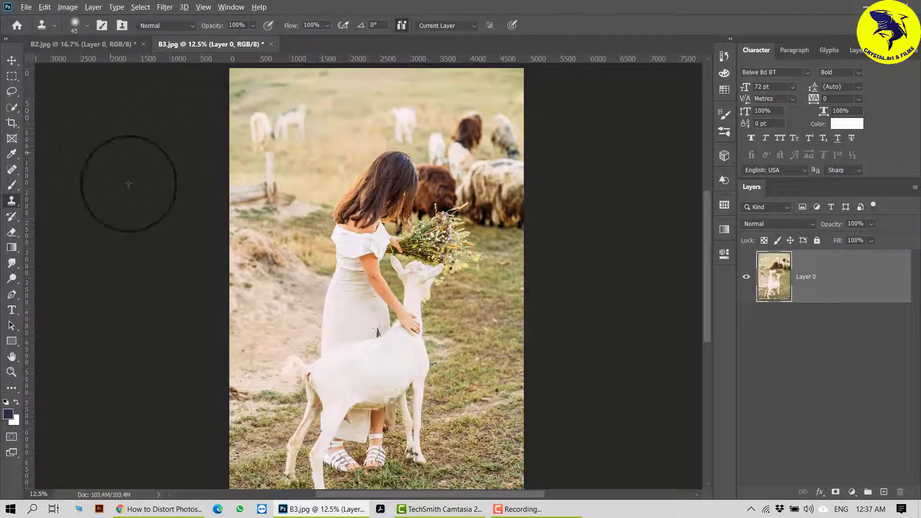
pyautogui.click(404, 120)
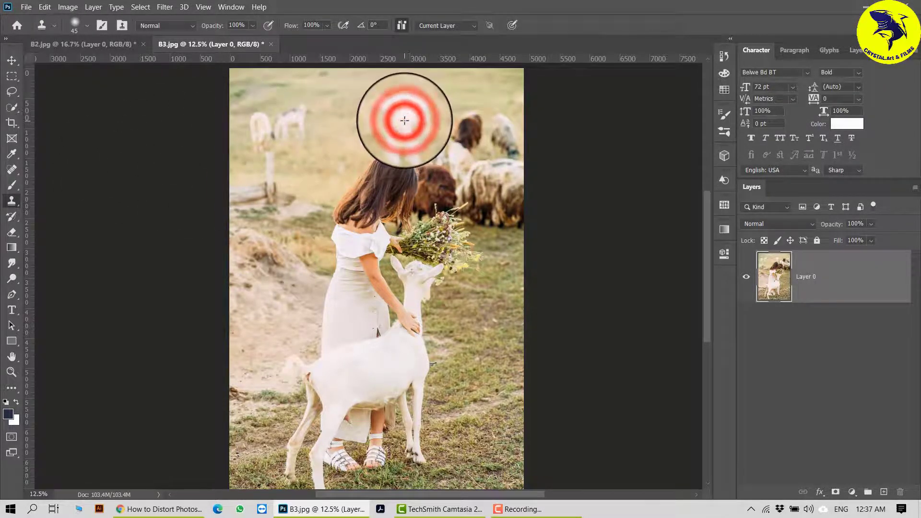
pyautogui.rightClick(11, 202)
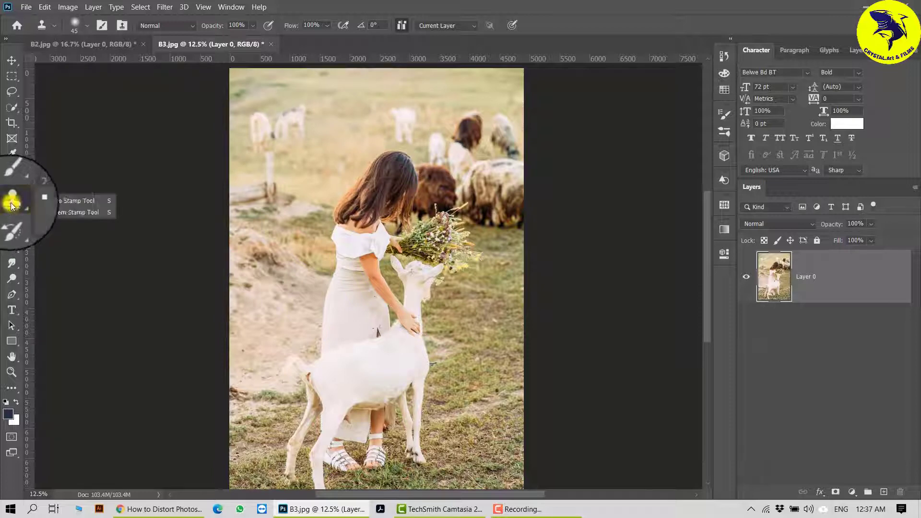
pyautogui.click(67, 203)
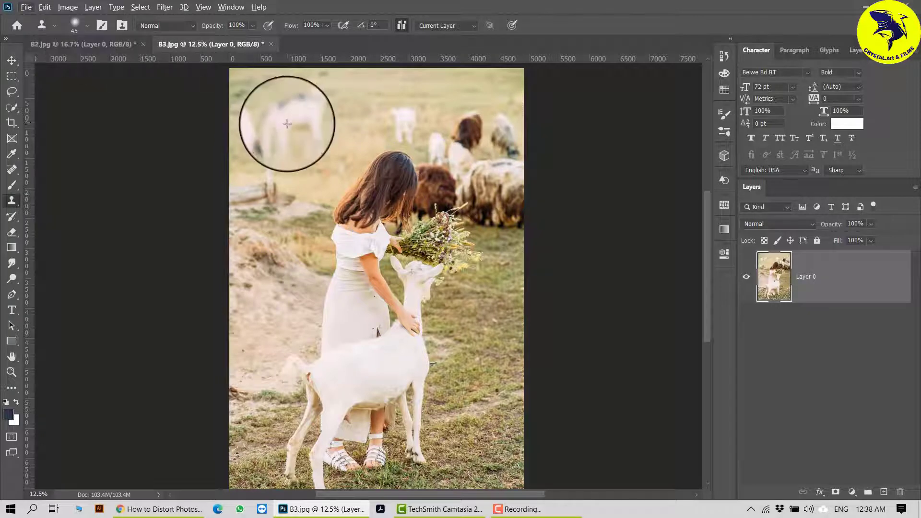
# Step: Clone the single white goat above the woman's head onto the grass beside it and into the photo's upper-left corner
pyautogui.press(']')
pyautogui.press(']')
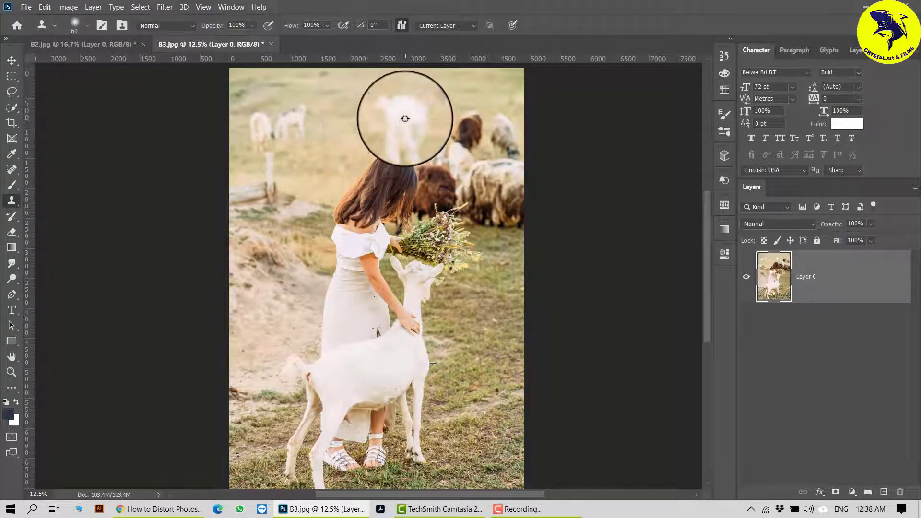
pyautogui.click(351, 112)
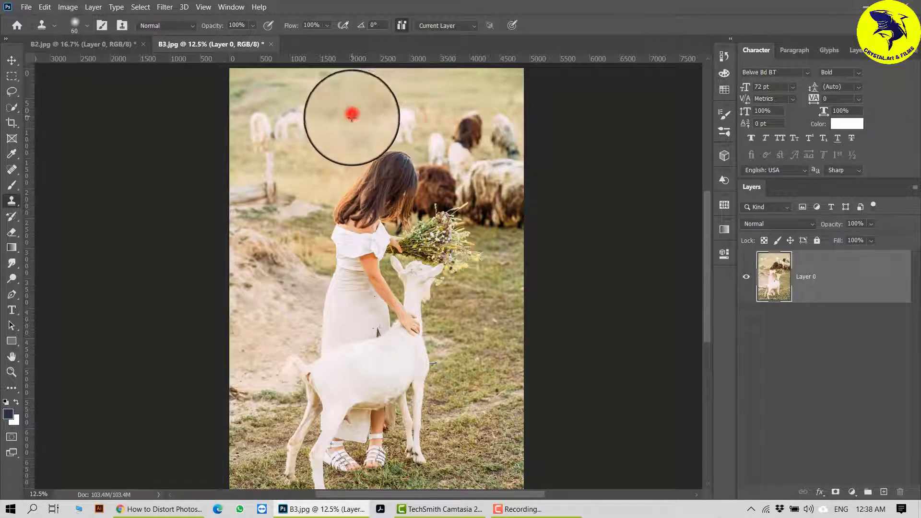
pyautogui.click(355, 117)
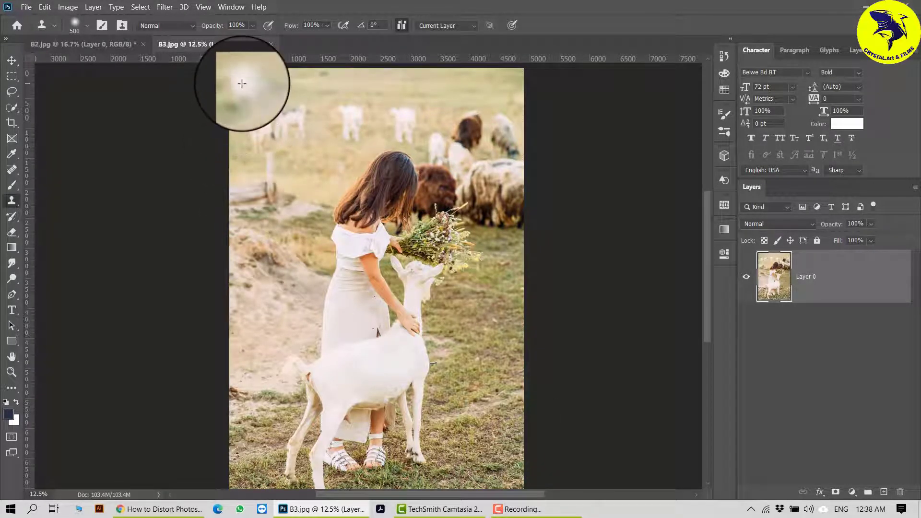
pyautogui.click(233, 71)
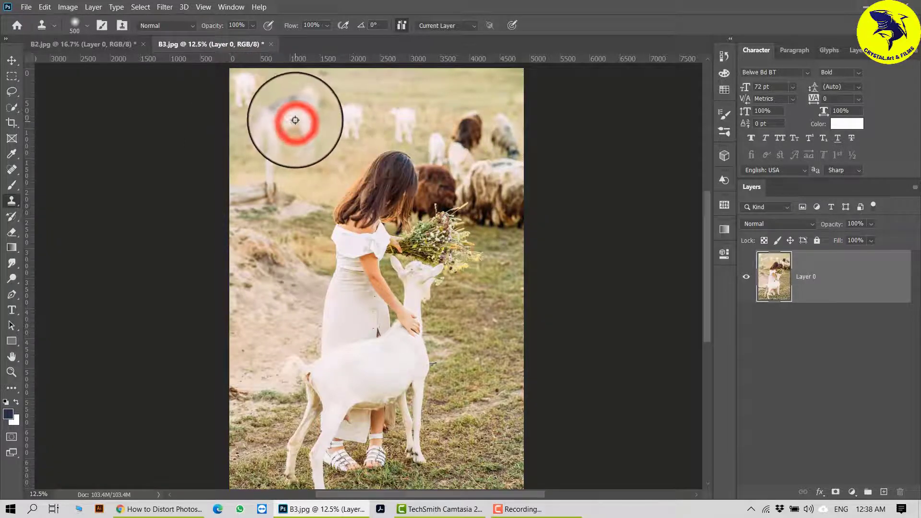
# Step: Clone the pair of white goats above the flock, and the brown sheep onto the far grass with brush size 150
pyautogui.click(463, 89)
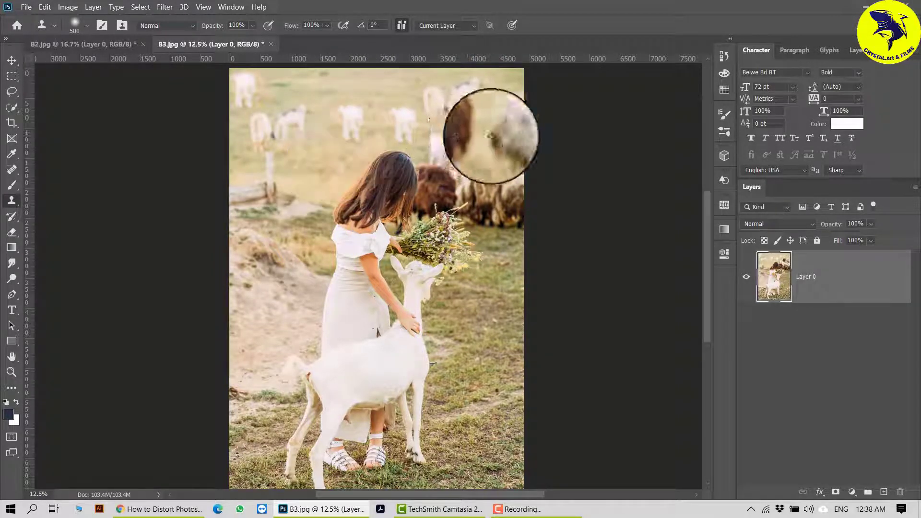
pyautogui.click(475, 133)
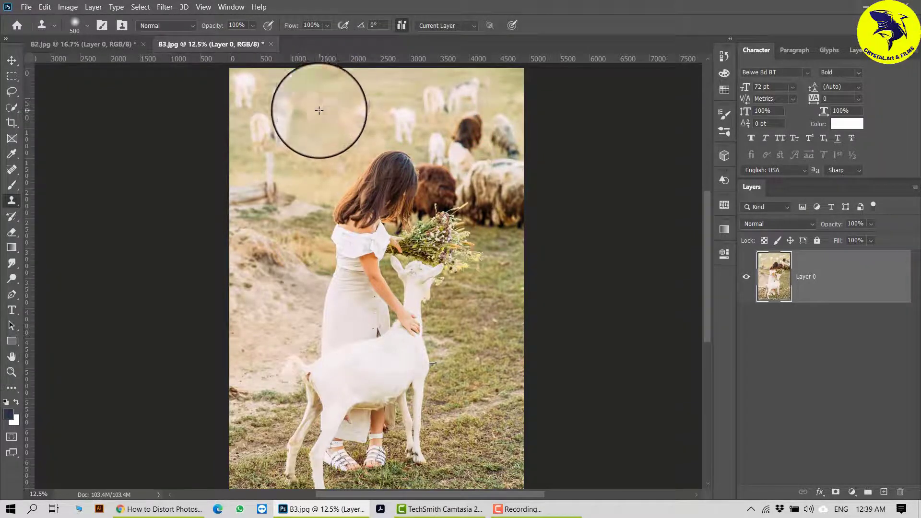
pyautogui.click(464, 126)
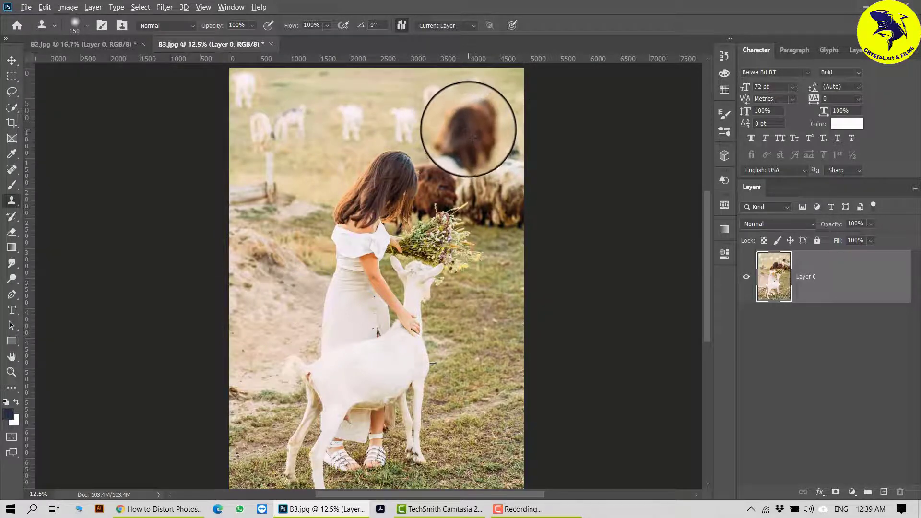
pyautogui.keyDown('alt'); pyautogui.click(468, 129); pyautogui.keyUp('alt')
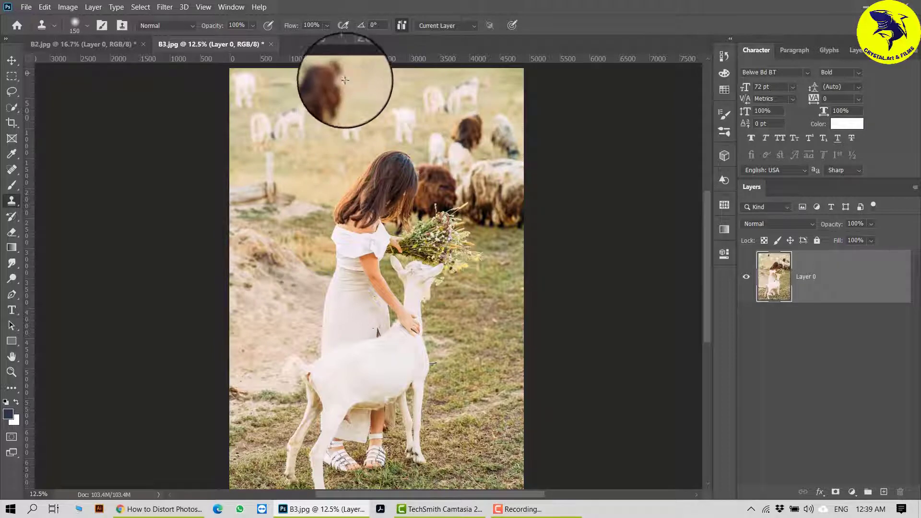
pyautogui.click(309, 88)
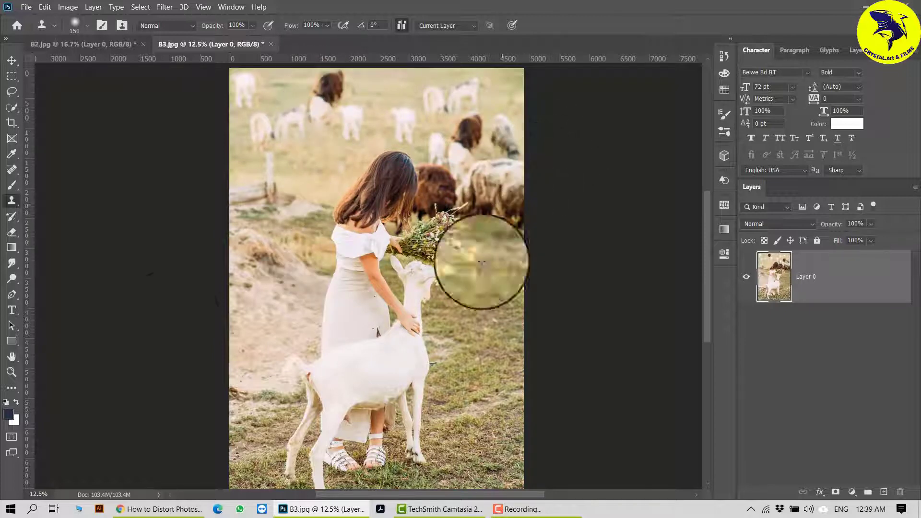
pyautogui.click(11, 207)
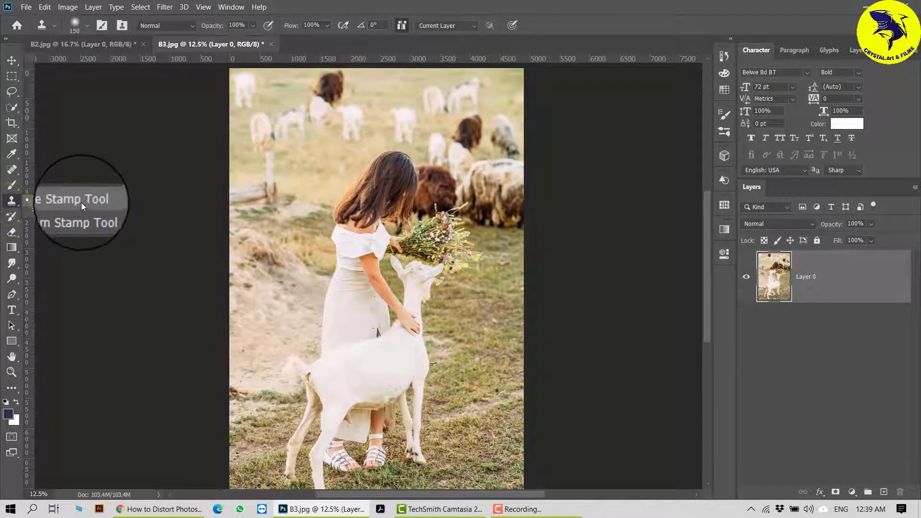
pyautogui.click(12, 60)
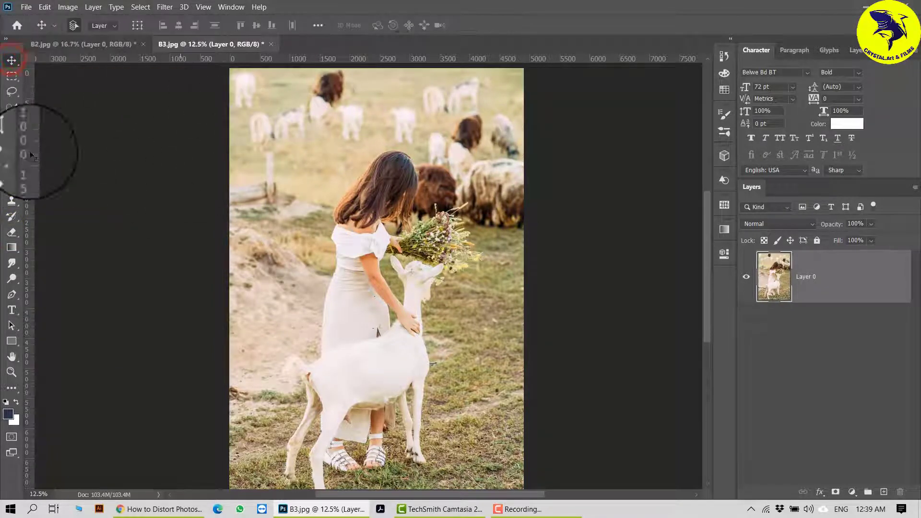
pyautogui.click(12, 201)
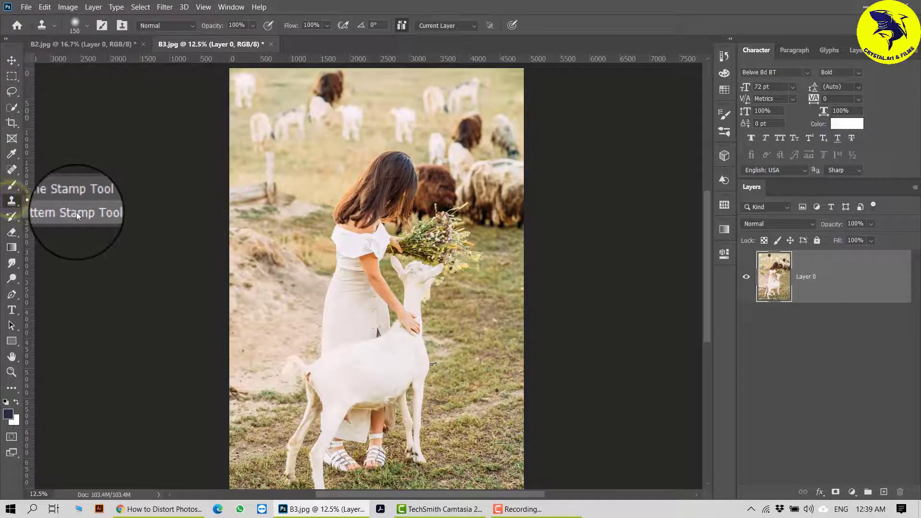
# Step: Select a rectangular area around the woman, the bouquet and the goat's head and copy it to a new layer
pyautogui.click(11, 76)
pyautogui.moveTo(306, 140); pyautogui.dragTo(490, 334)
pyautogui.rightClick(422, 224)
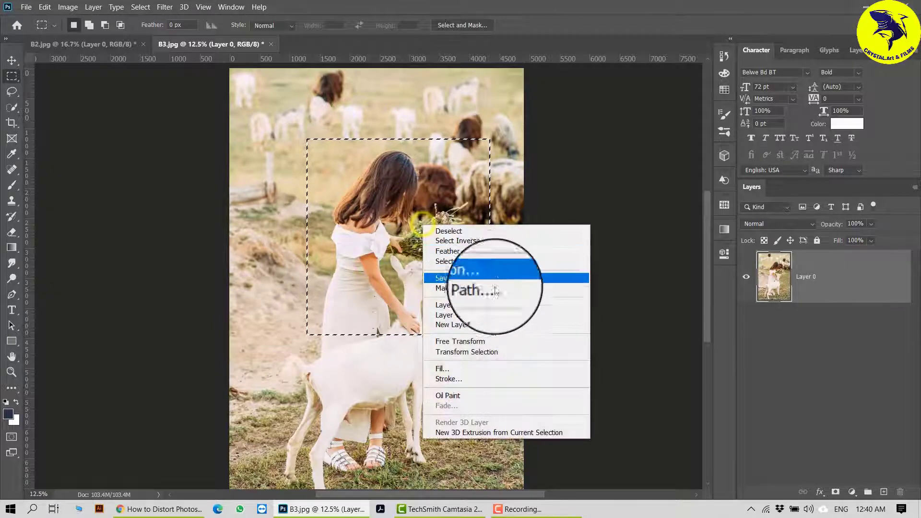
pyautogui.click(490, 313)
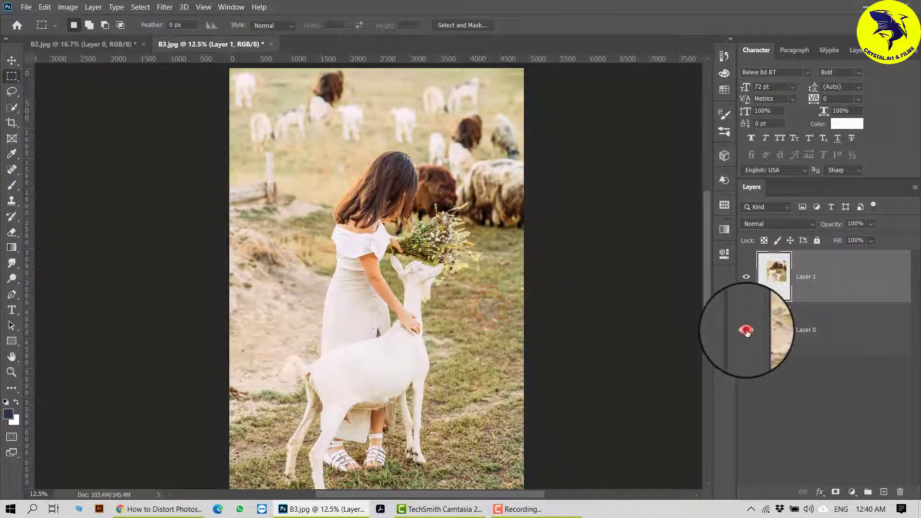
# Step: Hide and delete the full-photo Layer 0, and check the copied cutout by toggling its layer visibility
pyautogui.click(747, 331)
pyautogui.click(837, 336)
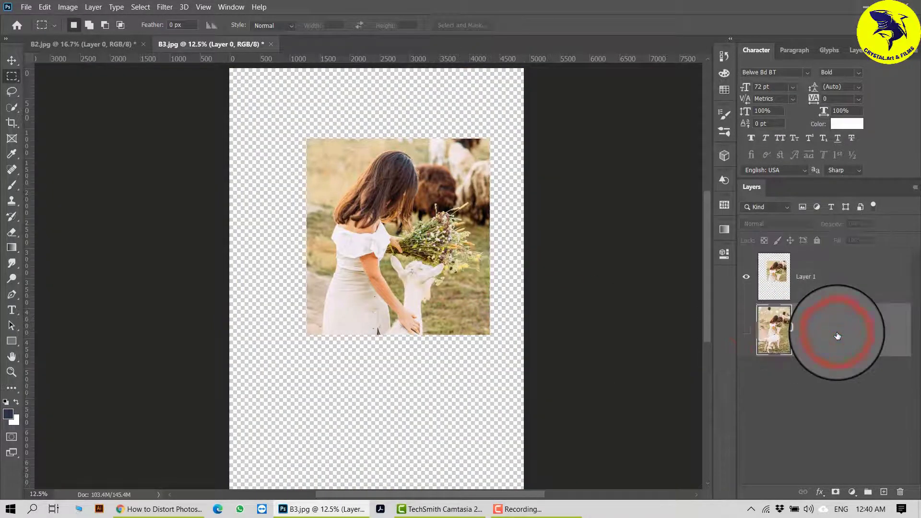
pyautogui.press('Delete')
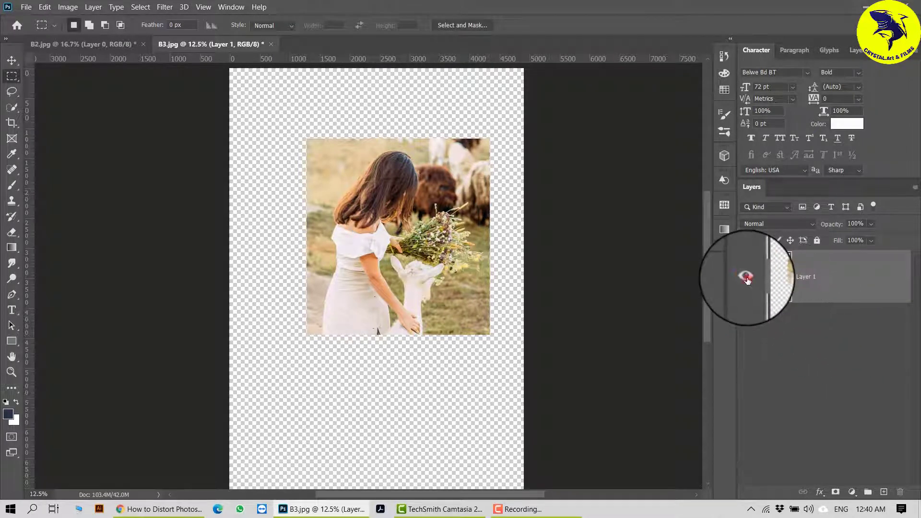
pyautogui.click(746, 276)
pyautogui.click(746, 277)
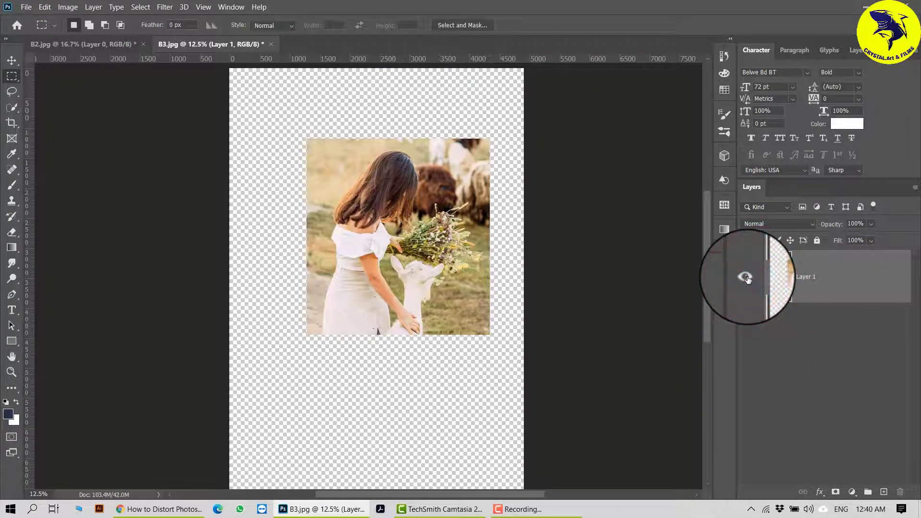
# Step: Move the copied cutout up and toward the canvas's left edge, and define the image as a pattern named PICTURE
pyautogui.click(9, 61)
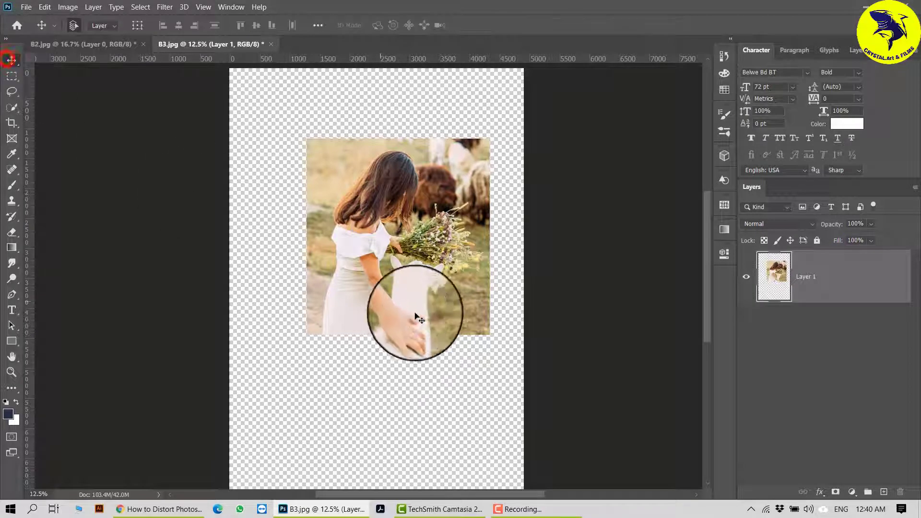
pyautogui.moveTo(411, 308); pyautogui.dragTo(385, 267)
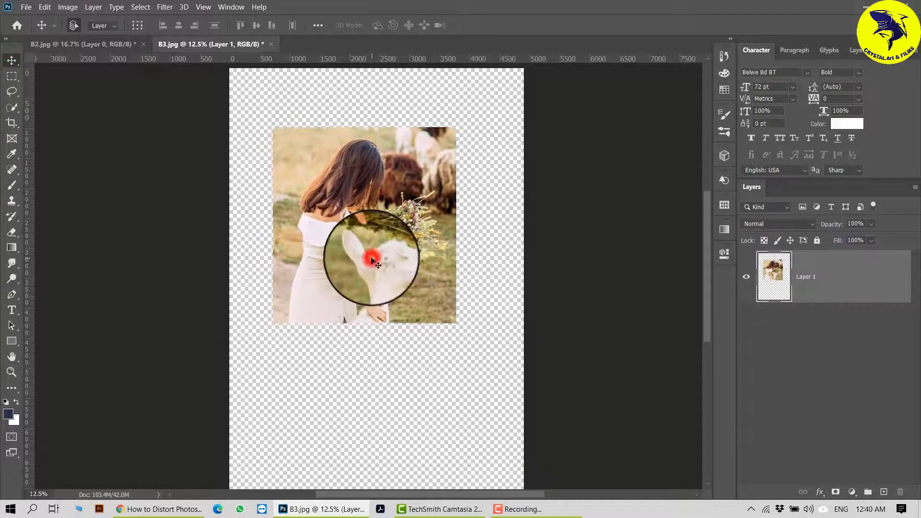
pyautogui.click(45, 7)
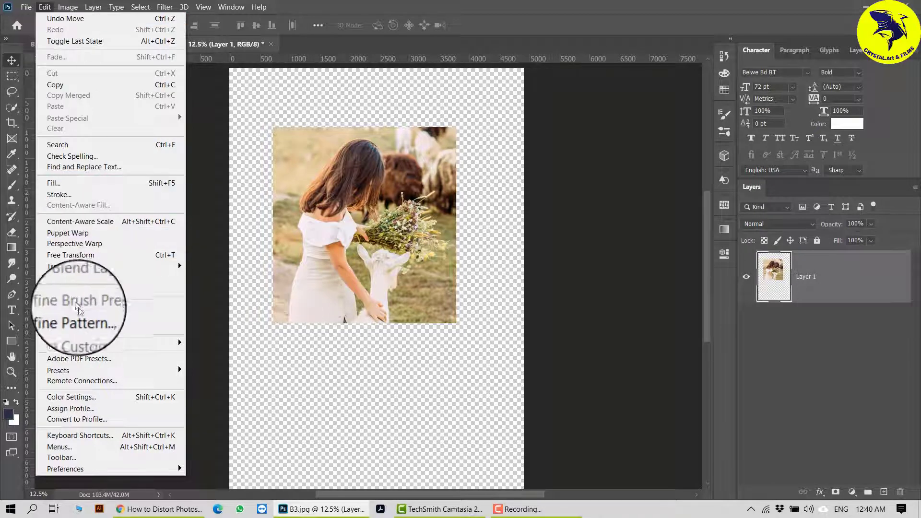
pyautogui.click(103, 316)
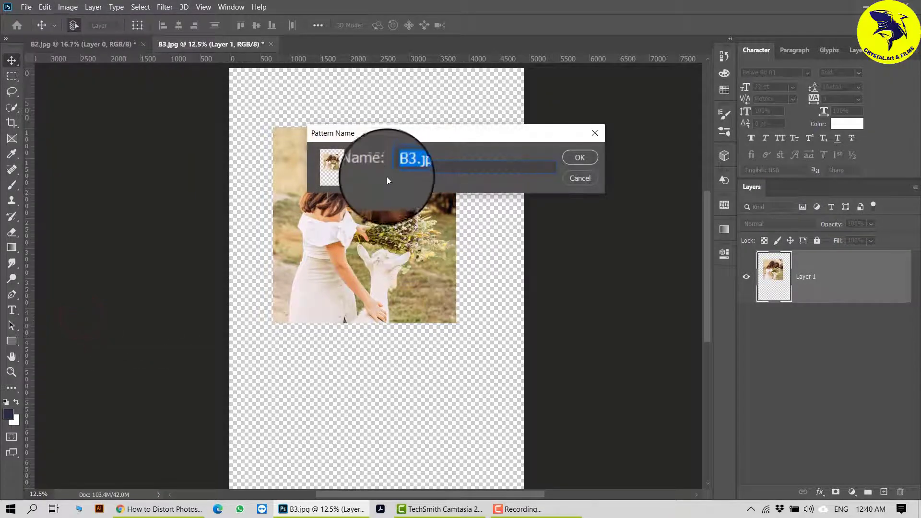
pyautogui.write('PICTURE')
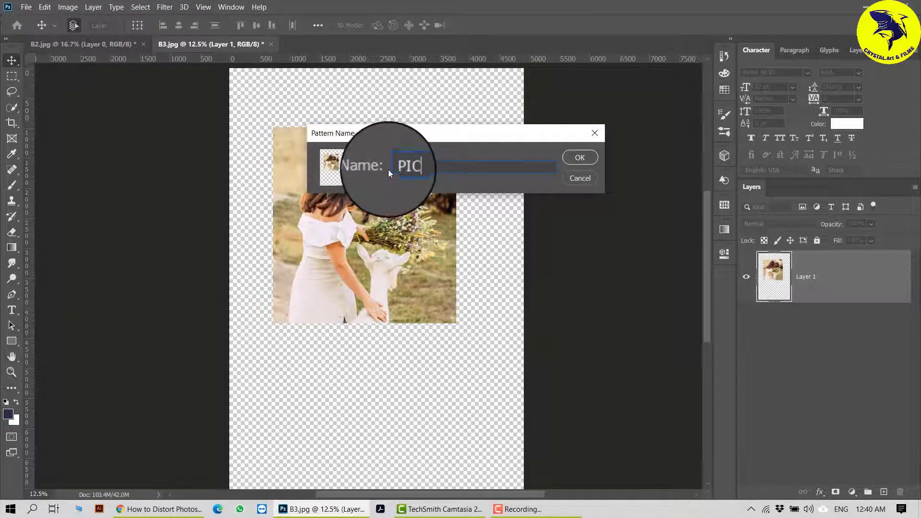
pyautogui.click(582, 158)
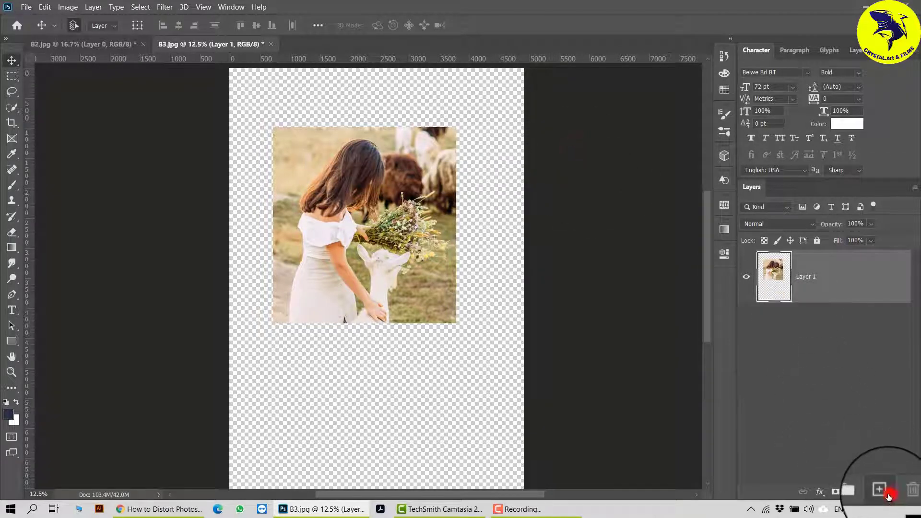
# Step: Add a new empty layer with Layer 1 hidden, and activate the Pattern Stamp Tool
pyautogui.click(747, 329)
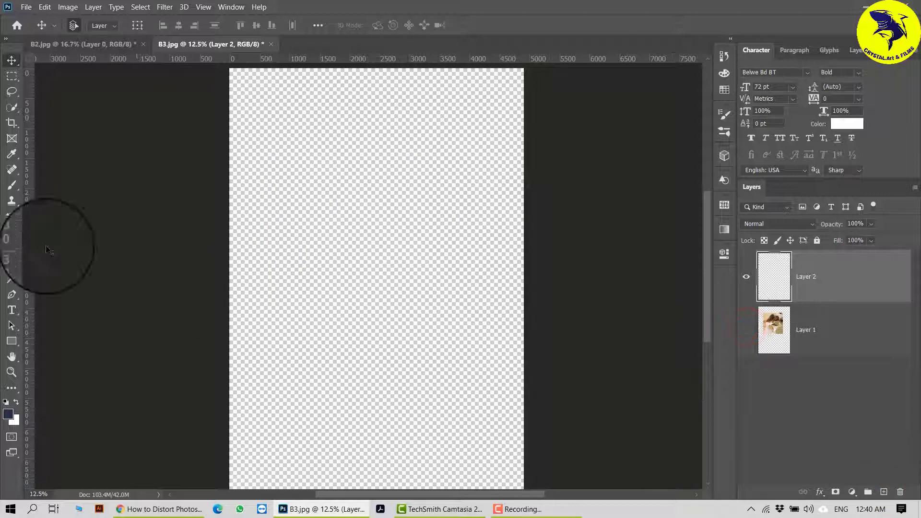
pyautogui.rightClick(12, 203)
pyautogui.click(77, 214)
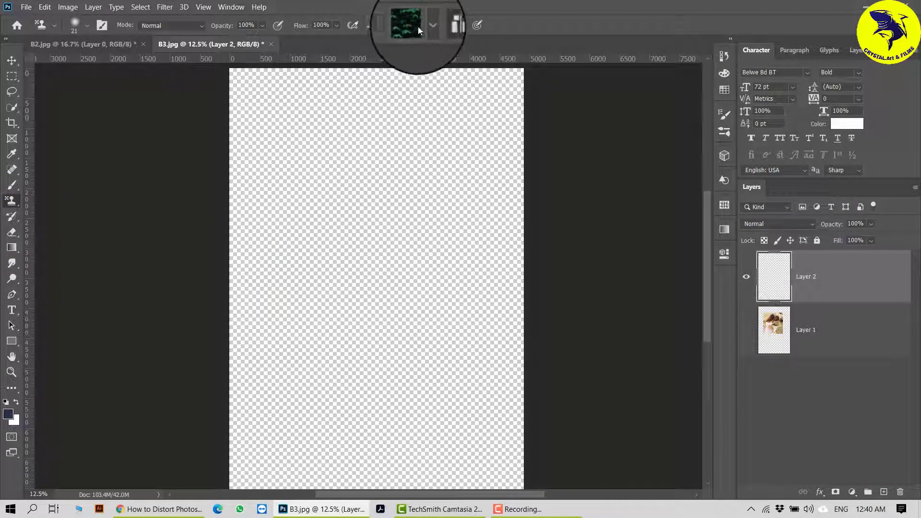
# Step: Choose the newly defined woman-and-goat pattern as the Pattern Stamp Tool's pattern
pyautogui.click(85, 25)
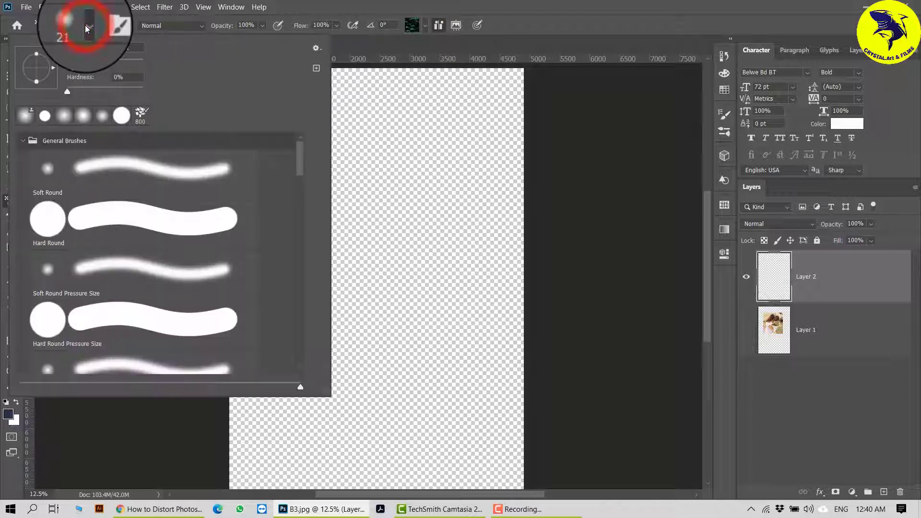
pyautogui.click(85, 25)
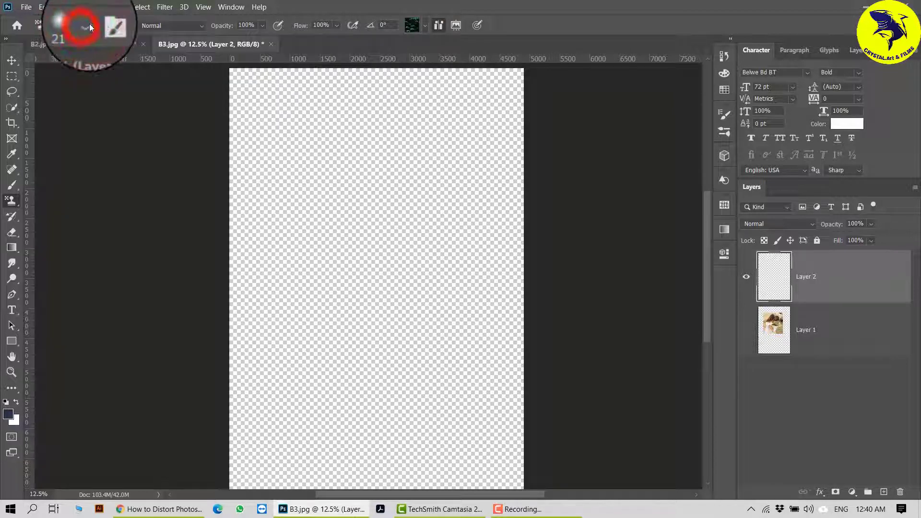
pyautogui.click(424, 25)
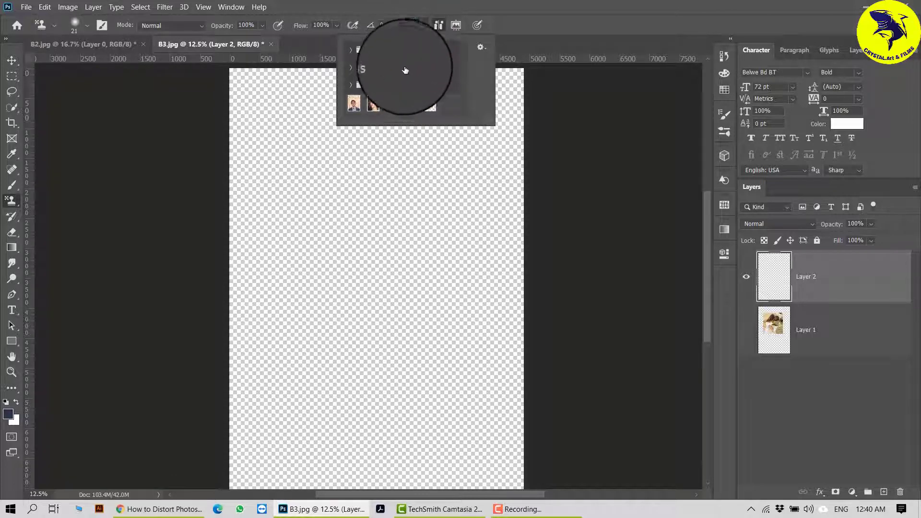
pyautogui.scroll(-2, 405, 74)
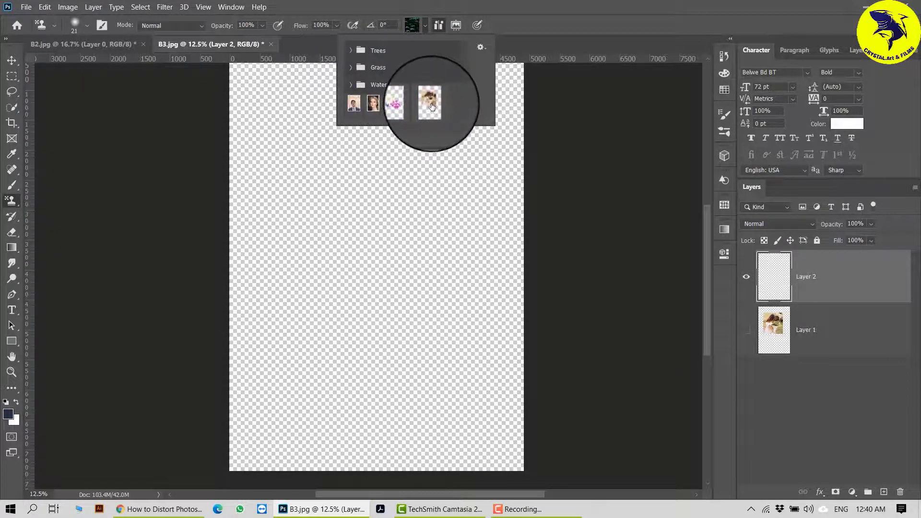
pyautogui.click(499, 16)
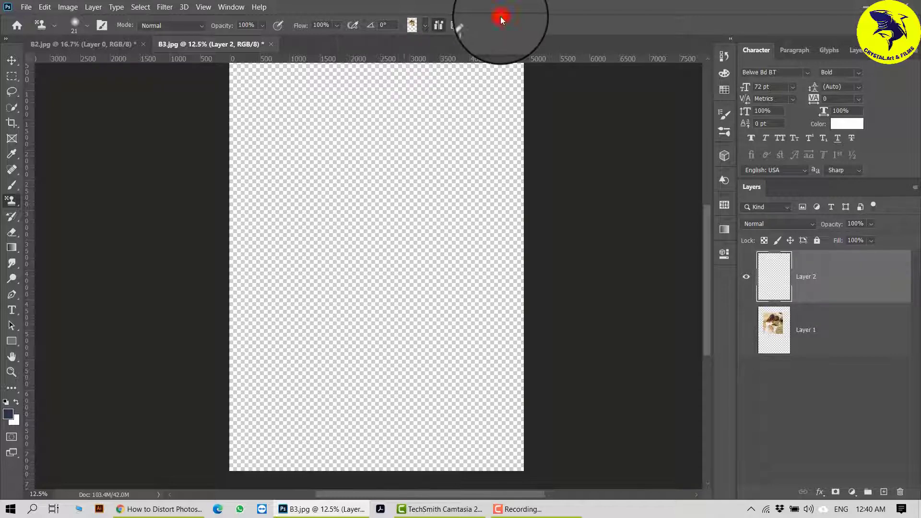
pyautogui.scroll(2, 304, 138)
pyautogui.click(274, 132)
pyautogui.moveTo(353, 153); pyautogui.dragTo(406, 167)
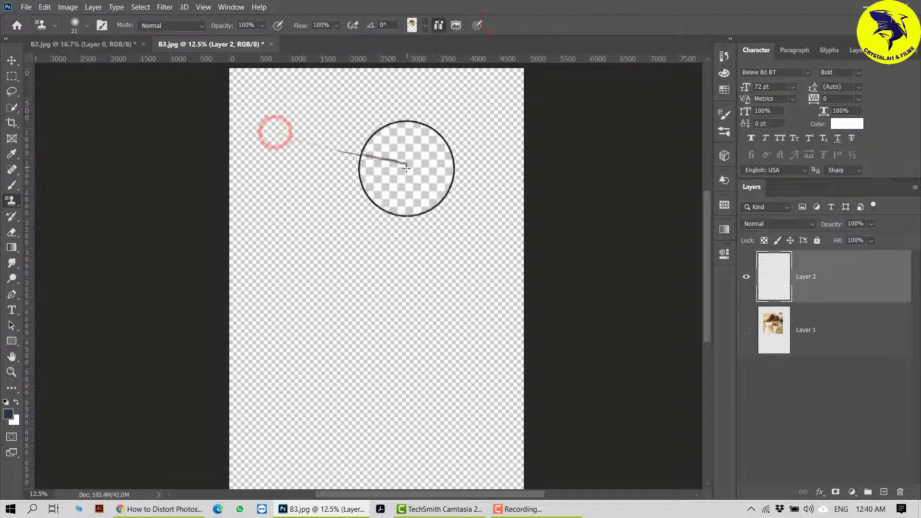
pyautogui.moveTo(328, 215)
pyautogui.mouseDown()
pyautogui.moveTo(313, 224)
pyautogui.moveTo(398, 273)
pyautogui.moveTo(392, 263)
pyautogui.mouseUp()
pyautogui.hotkey('ctrl', 'z')
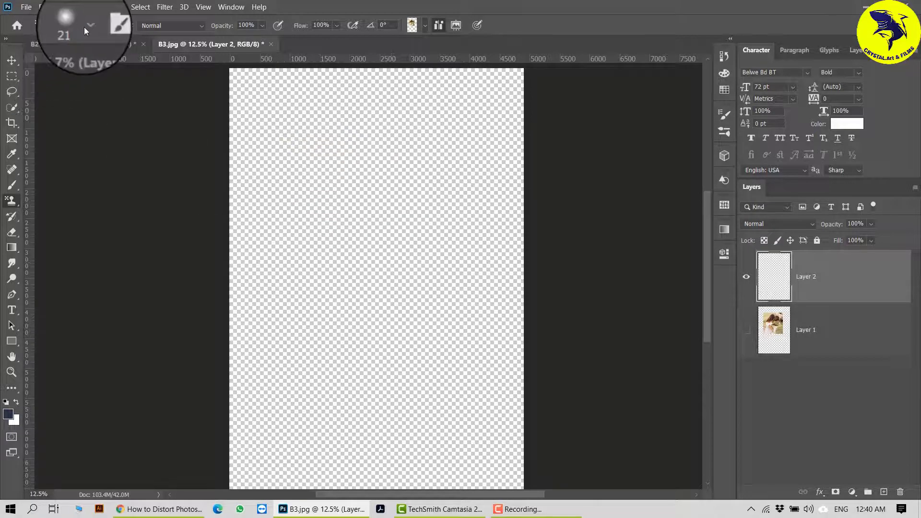
# Step: Paint the woman-and-goat pattern onto Layer 2 using a soft stamp brush enlarged to 1400 px
pyautogui.press(']')
pyautogui.press(']')
pyautogui.press(']')
pyautogui.press(']')
pyautogui.press(']')
pyautogui.press(']')
pyautogui.press(']')
pyautogui.press(']')
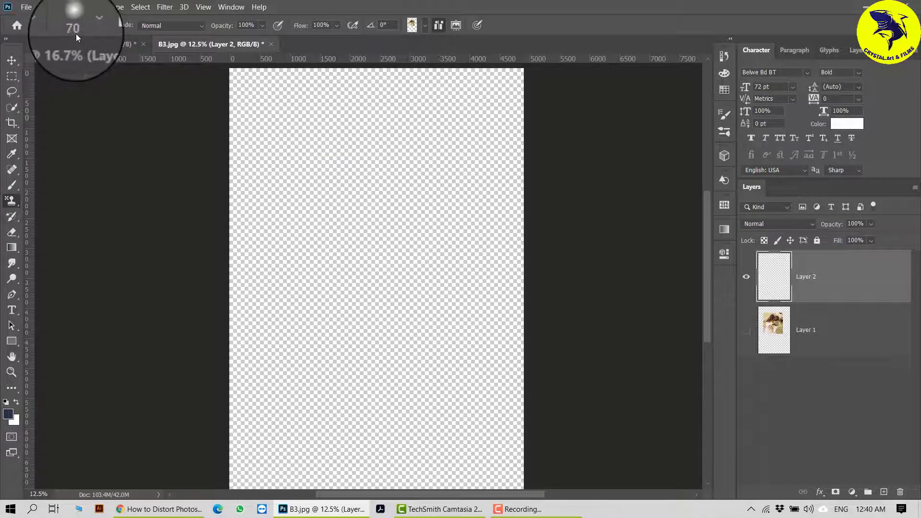
pyautogui.press(']')
pyautogui.press(']')
pyautogui.press(']')
pyautogui.press(']')
pyautogui.press(']')
pyautogui.press(']')
pyautogui.press(']')
pyautogui.press(']')
pyautogui.press(']')
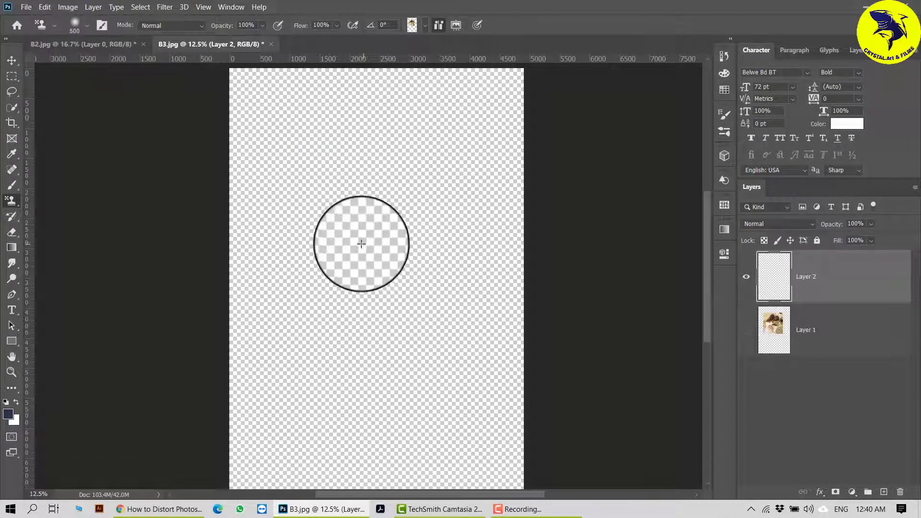
pyautogui.press(']')
pyautogui.press(']')
pyautogui.press(']')
pyautogui.press(']')
pyautogui.press(']')
pyautogui.press(']')
pyautogui.press(']')
pyautogui.press(']')
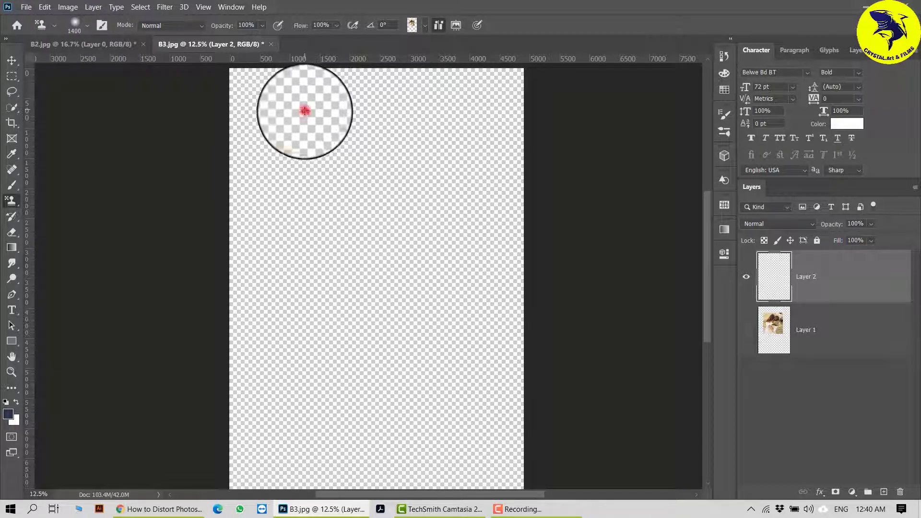
pyautogui.moveTo(310, 124)
pyautogui.mouseDown()
pyautogui.moveTo(353, 194)
pyautogui.moveTo(411, 235)
pyautogui.moveTo(359, 136)
pyautogui.moveTo(301, 157)
pyautogui.moveTo(314, 232)
pyautogui.moveTo(368, 243)
pyautogui.moveTo(316, 239)
pyautogui.moveTo(355, 287)
pyautogui.moveTo(422, 196)
pyautogui.moveTo(361, 144)
pyautogui.moveTo(458, 171)
pyautogui.moveTo(409, 270)
pyautogui.moveTo(361, 303)
pyautogui.moveTo(479, 320)
pyautogui.moveTo(443, 198)
pyautogui.moveTo(315, 152)
pyautogui.moveTo(261, 236)
pyautogui.moveTo(277, 312)
pyautogui.moveTo(320, 234)
pyautogui.mouseUp()
pyautogui.scroll(-1, 320, 233)
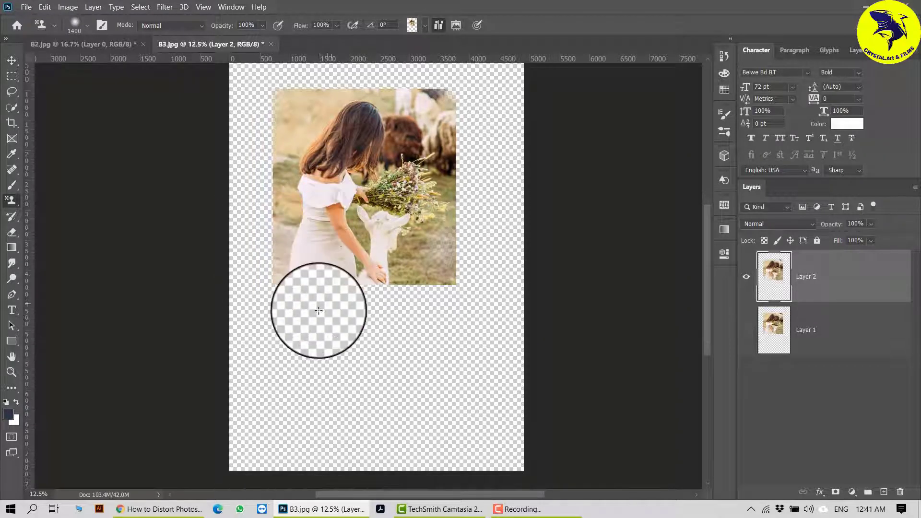
pyautogui.moveTo(319, 311)
pyautogui.mouseDown()
pyautogui.moveTo(329, 370)
pyautogui.moveTo(446, 320)
pyautogui.moveTo(358, 266)
pyautogui.moveTo(401, 379)
pyautogui.moveTo(499, 302)
pyautogui.moveTo(480, 170)
pyautogui.moveTo(450, 247)
pyautogui.moveTo(414, 91)
pyautogui.moveTo(437, 208)
pyautogui.moveTo(451, 372)
pyautogui.mouseUp()
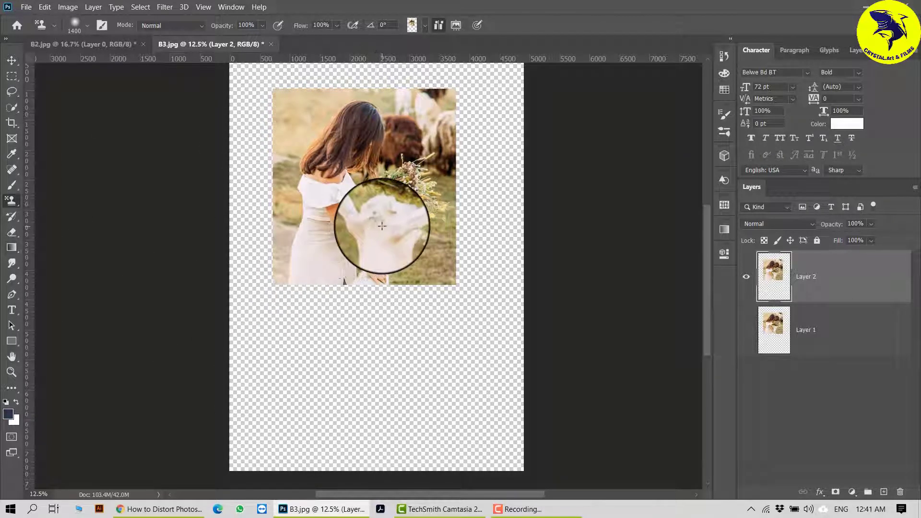
# Step: Add a new empty layer above Layer 2 and hide Layer 2
pyautogui.click(826, 341)
pyautogui.click(790, 267)
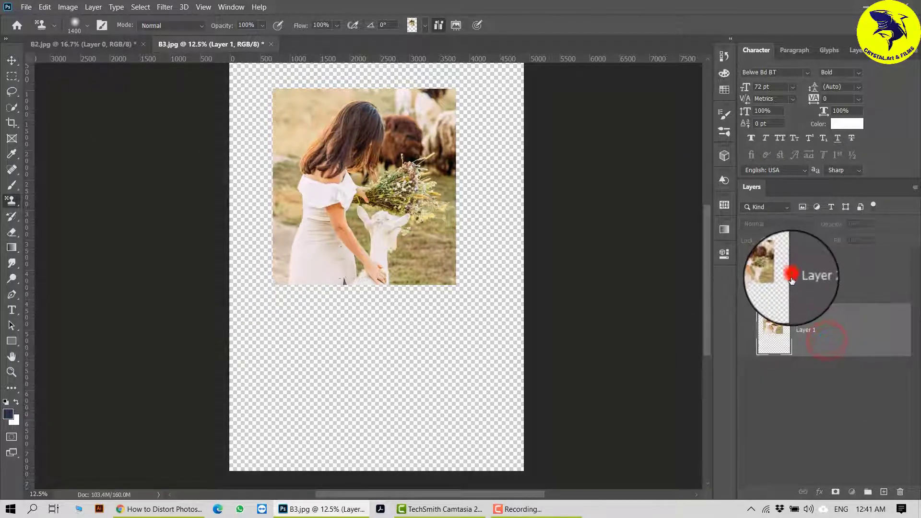
pyautogui.click(884, 492)
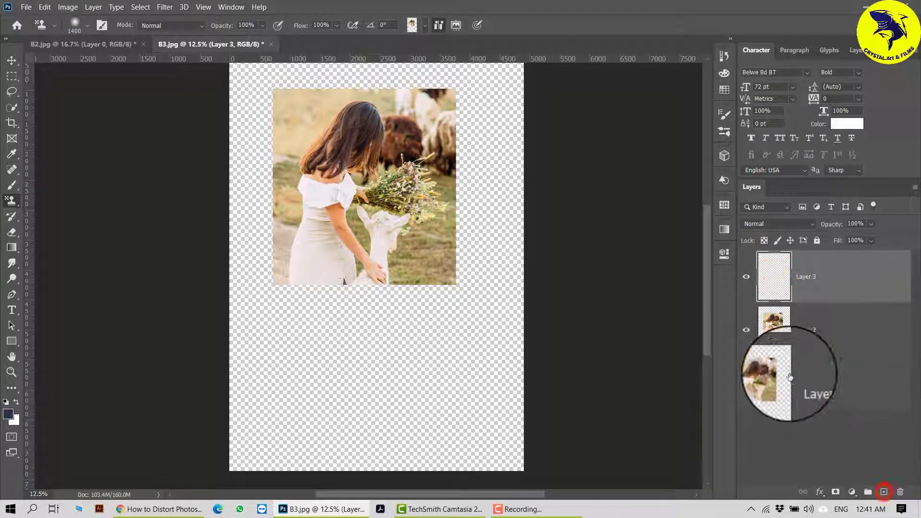
pyautogui.click(747, 330)
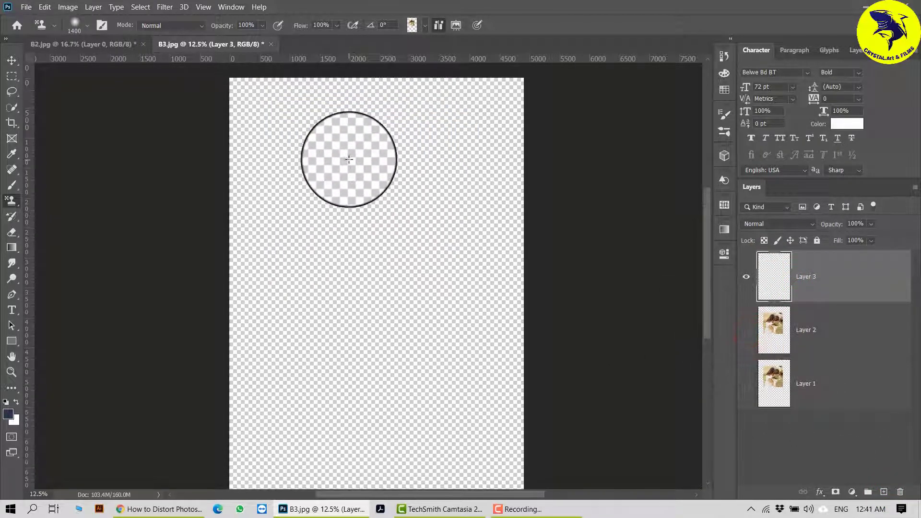
# Step: Paint the pattern onto Layer 3 with a 2048 px brush from the Explosion_Brushes set
pyautogui.click(82, 21)
pyautogui.scroll(-3, 175, 257)
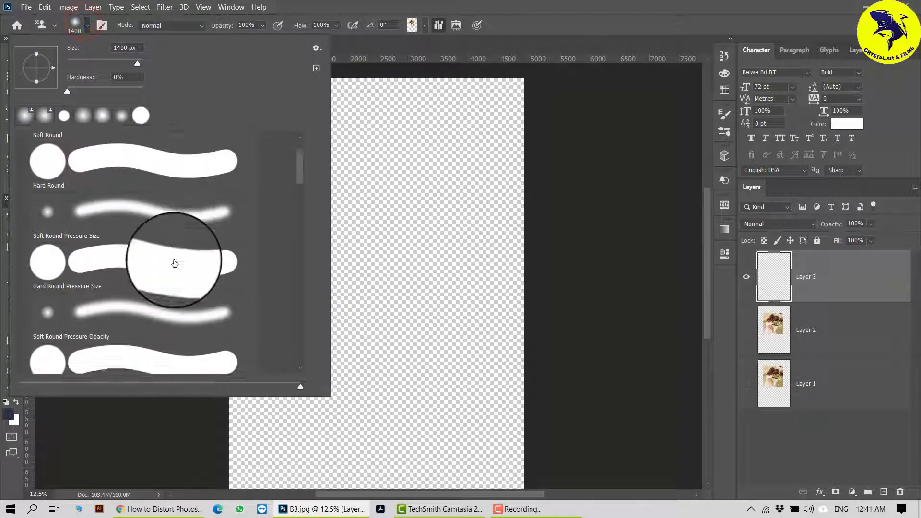
pyautogui.moveTo(299, 171)
pyautogui.mouseDown()
pyautogui.moveTo(302, 240)
pyautogui.moveTo(282, 312)
pyautogui.moveTo(288, 263)
pyautogui.mouseUp()
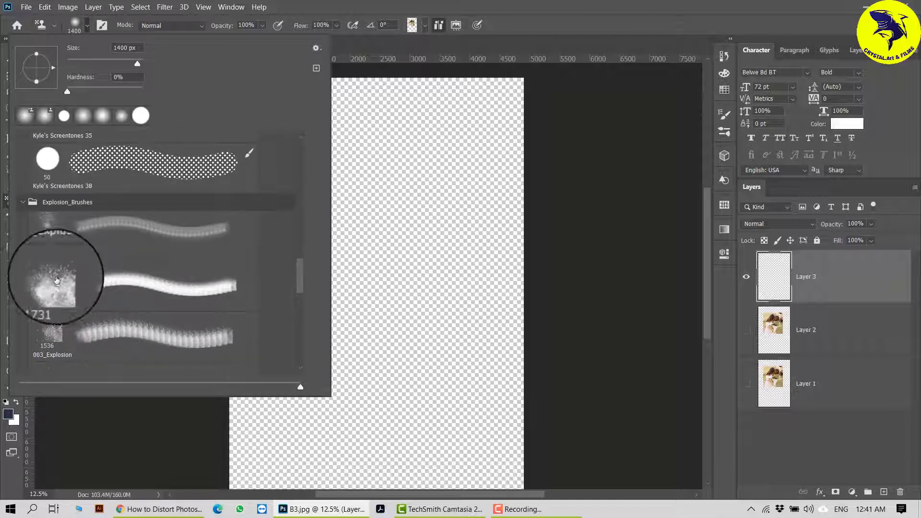
pyautogui.click(514, 4)
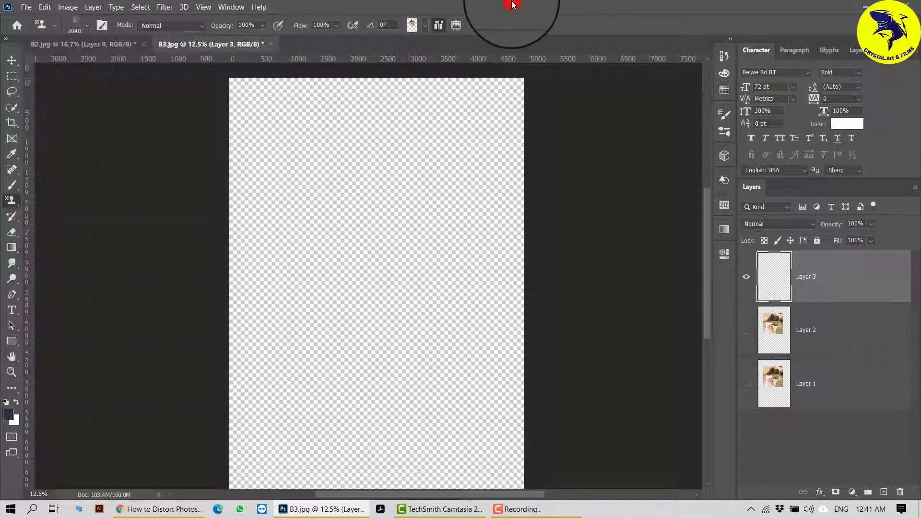
pyautogui.moveTo(345, 198)
pyautogui.mouseDown()
pyautogui.moveTo(424, 160)
pyautogui.moveTo(319, 228)
pyautogui.moveTo(374, 259)
pyautogui.moveTo(362, 181)
pyautogui.moveTo(323, 233)
pyautogui.moveTo(351, 181)
pyautogui.moveTo(329, 164)
pyautogui.moveTo(323, 177)
pyautogui.moveTo(405, 248)
pyautogui.moveTo(425, 247)
pyautogui.moveTo(304, 324)
pyautogui.moveTo(324, 349)
pyautogui.moveTo(347, 308)
pyautogui.moveTo(409, 335)
pyautogui.moveTo(325, 236)
pyautogui.moveTo(419, 154)
pyautogui.moveTo(238, 339)
pyautogui.mouseUp()
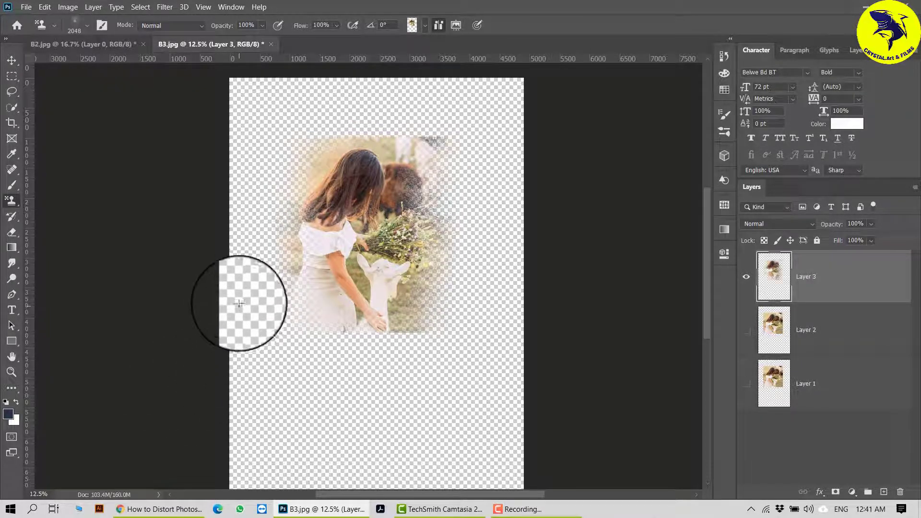
pyautogui.moveTo(239, 298)
pyautogui.mouseDown()
pyautogui.moveTo(275, 232)
pyautogui.moveTo(387, 194)
pyautogui.moveTo(232, 151)
pyautogui.moveTo(338, 139)
pyautogui.moveTo(326, 149)
pyautogui.moveTo(400, 151)
pyautogui.mouseUp()
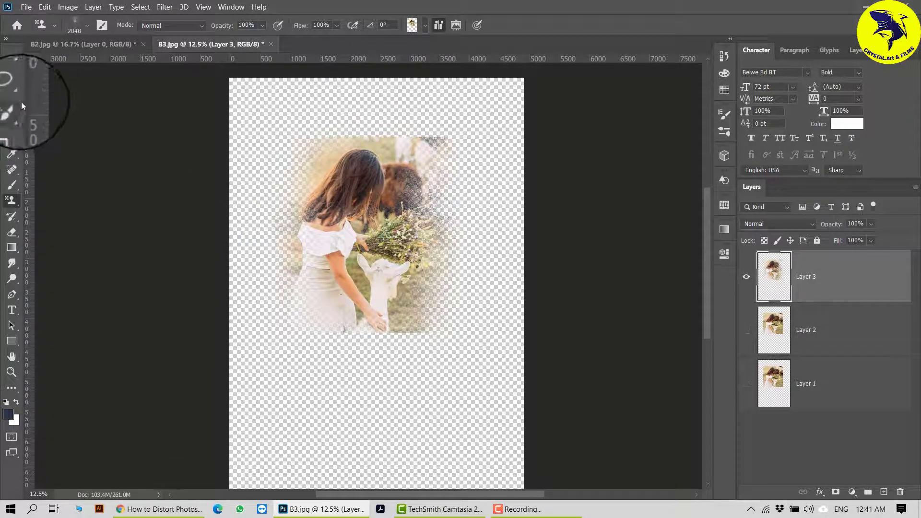
# Step: Delete the painted Layer 3 and add a fresh empty layer in its place
pyautogui.press('Delete')
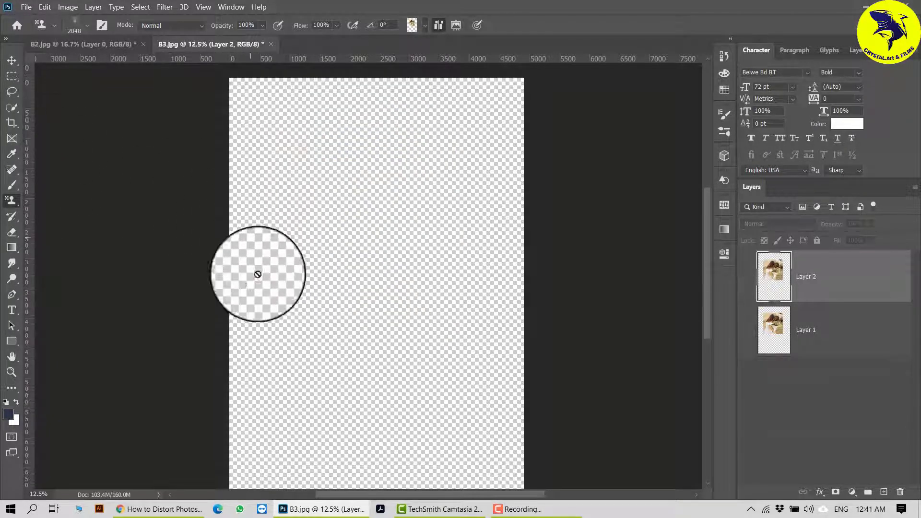
pyautogui.click(884, 492)
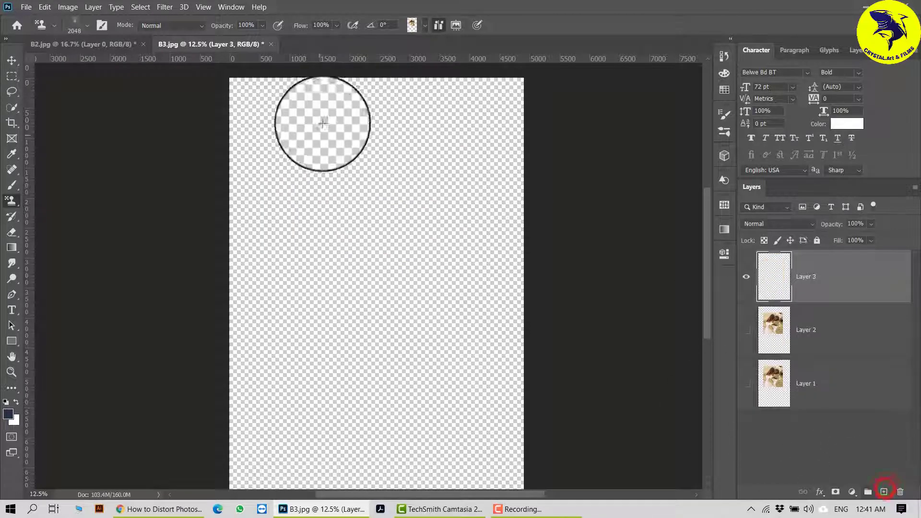
# Step: Paint the pattern onto the empty Layer 3 with the 1860 px brush at the end of the brush list
pyautogui.click(83, 27)
pyautogui.scroll(-5, 158, 278)
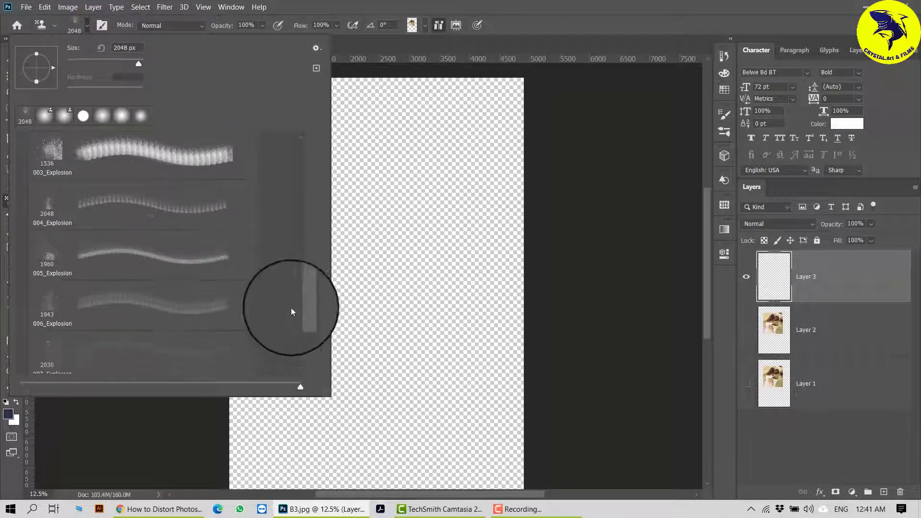
pyautogui.moveTo(303, 303); pyautogui.dragTo(299, 357)
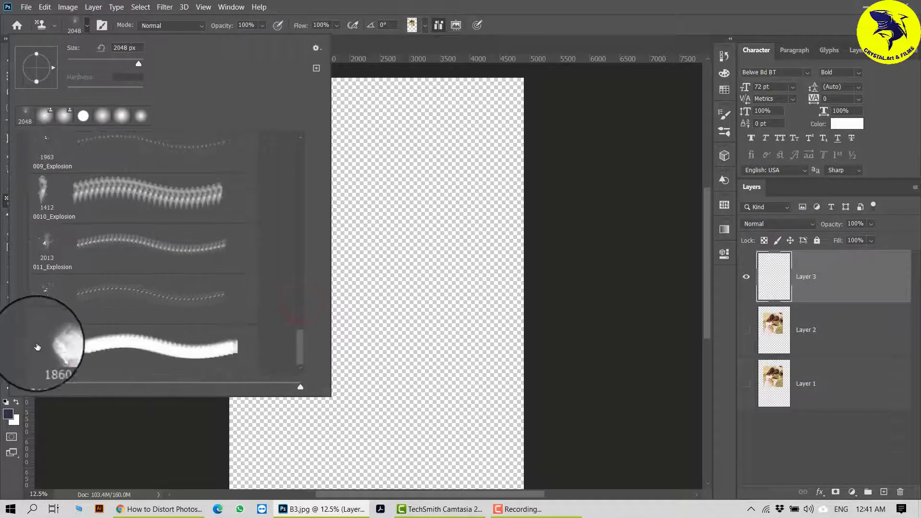
pyautogui.click(37, 347)
pyautogui.click(588, 9)
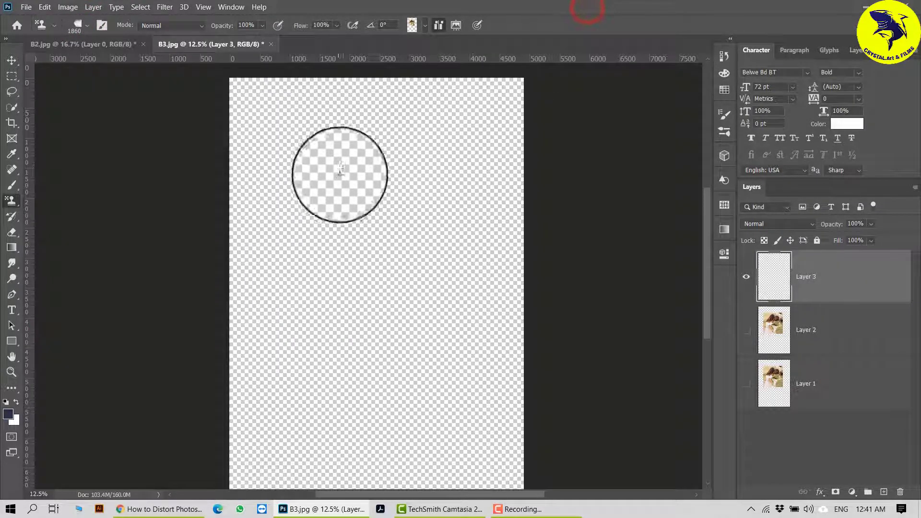
pyautogui.moveTo(340, 172)
pyautogui.mouseDown()
pyautogui.moveTo(392, 169)
pyautogui.moveTo(340, 195)
pyautogui.moveTo(376, 154)
pyautogui.moveTo(353, 151)
pyautogui.moveTo(303, 220)
pyautogui.moveTo(328, 238)
pyautogui.moveTo(384, 223)
pyautogui.moveTo(307, 273)
pyautogui.moveTo(351, 188)
pyautogui.moveTo(318, 255)
pyautogui.moveTo(267, 295)
pyautogui.moveTo(357, 311)
pyautogui.moveTo(376, 272)
pyautogui.moveTo(366, 312)
pyautogui.moveTo(232, 372)
pyautogui.mouseUp()
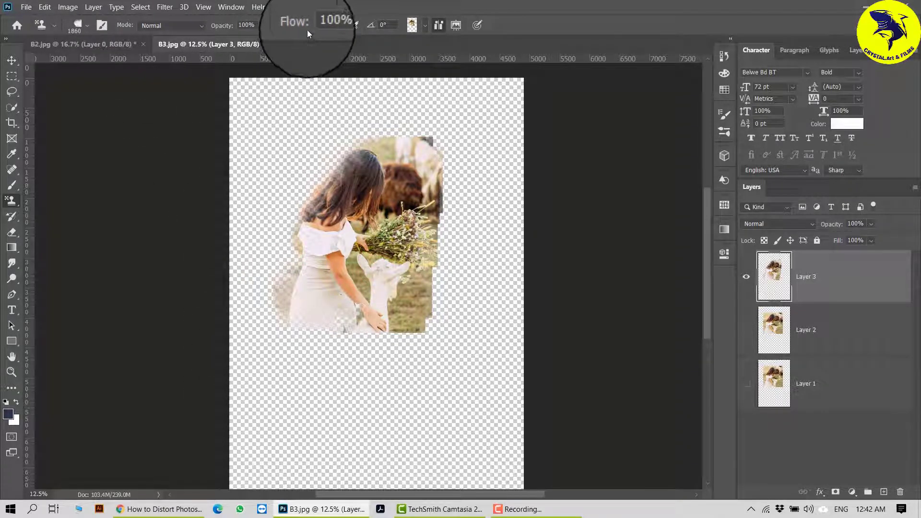
# Step: Undo the pattern strokes painted on Layer 3 with the 1860 px brush
pyautogui.hotkey('ctrl', 'z')
pyautogui.hotkey('ctrl', 'z')
pyautogui.hotkey('ctrl', 'z')
pyautogui.hotkey('ctrl', 'z')
pyautogui.hotkey('ctrl', 'z')
pyautogui.hotkey('ctrl', 'z')
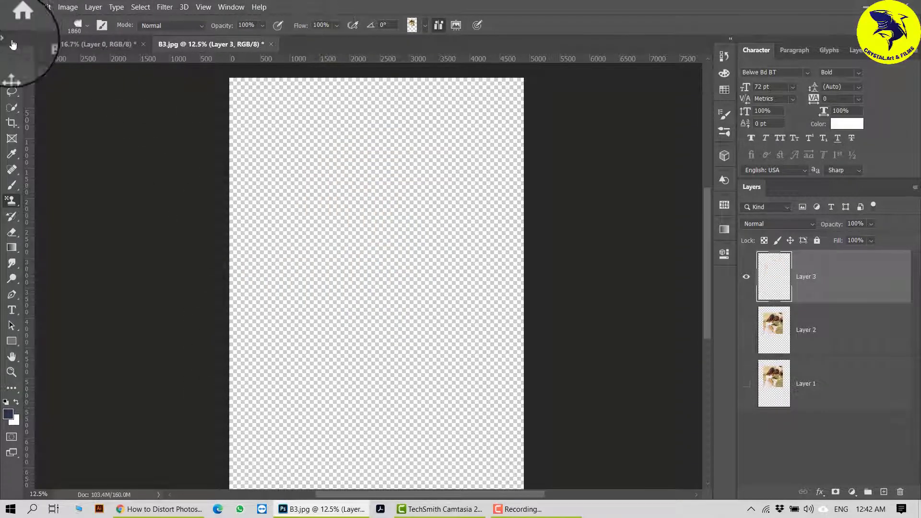
# Step: Paint the pattern onto Layer 3 with the 1412 px 0010_Explosion brush at 39% opacity
pyautogui.click(88, 25)
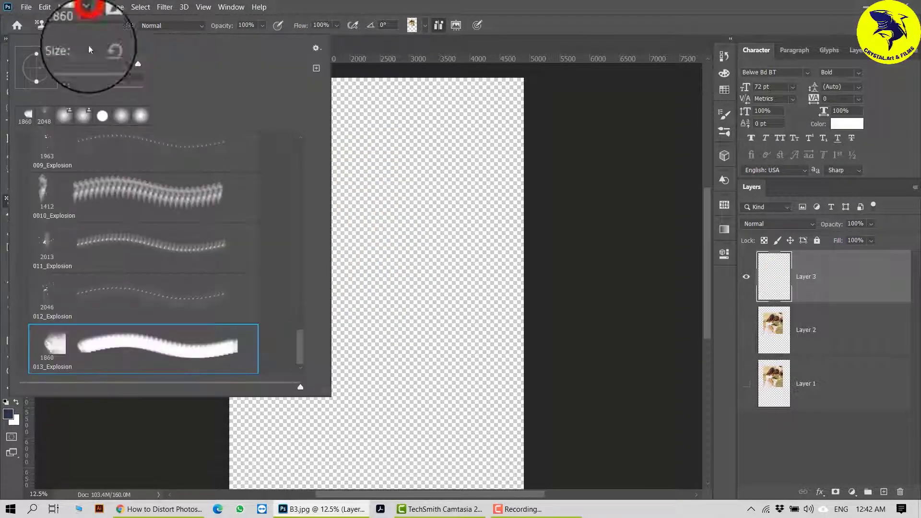
pyautogui.doubleClick(45, 192)
pyautogui.click(264, 26)
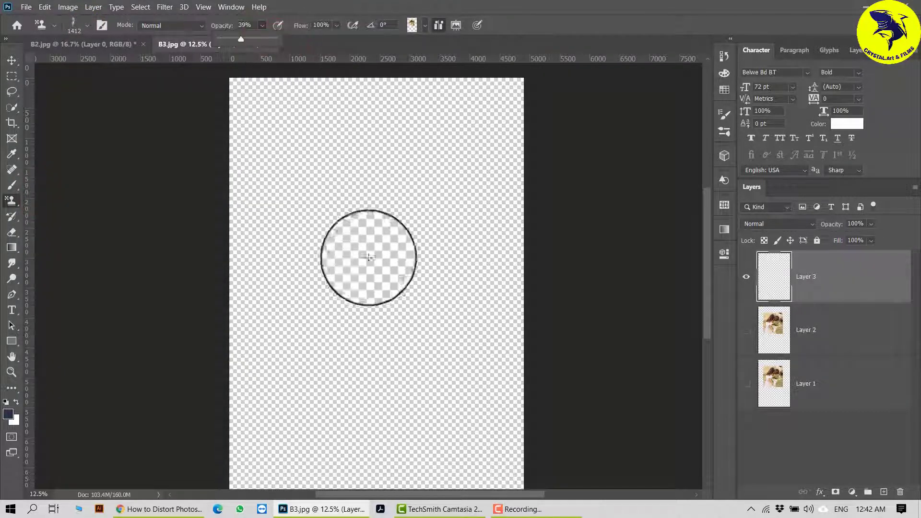
pyautogui.moveTo(376, 158)
pyautogui.mouseDown()
pyautogui.moveTo(326, 251)
pyautogui.moveTo(401, 181)
pyautogui.moveTo(352, 287)
pyautogui.moveTo(425, 188)
pyautogui.moveTo(411, 299)
pyautogui.moveTo(426, 247)
pyautogui.moveTo(418, 224)
pyautogui.moveTo(364, 334)
pyautogui.moveTo(388, 227)
pyautogui.moveTo(374, 255)
pyautogui.moveTo(330, 263)
pyautogui.moveTo(334, 282)
pyautogui.moveTo(345, 249)
pyautogui.mouseUp()
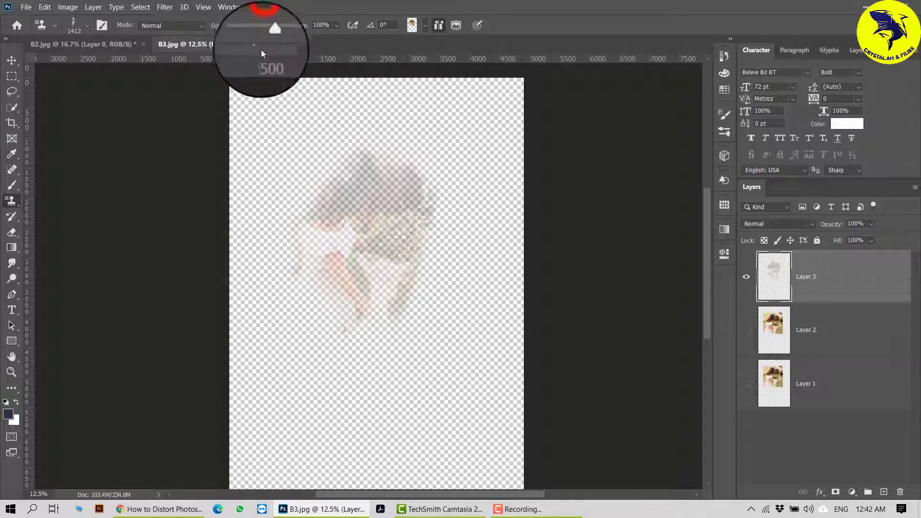
# Step: Paint over the faint pattern at 100% opacity and move Layer 3's artwork toward the canvas's upper-left corner
pyautogui.moveTo(268, 40); pyautogui.dragTo(302, 39)
pyautogui.moveTo(352, 186)
pyautogui.mouseDown()
pyautogui.moveTo(347, 212)
pyautogui.moveTo(385, 154)
pyautogui.moveTo(382, 244)
pyautogui.moveTo(365, 250)
pyautogui.moveTo(388, 230)
pyautogui.moveTo(412, 160)
pyautogui.moveTo(387, 295)
pyautogui.moveTo(428, 216)
pyautogui.moveTo(417, 197)
pyautogui.moveTo(372, 220)
pyautogui.moveTo(379, 307)
pyautogui.mouseUp()
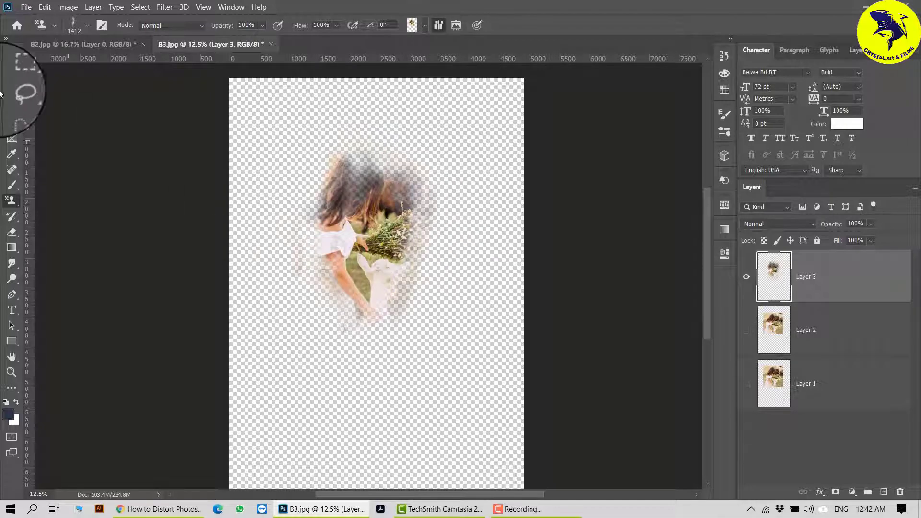
pyautogui.click(11, 60)
pyautogui.moveTo(363, 258)
pyautogui.mouseDown()
pyautogui.moveTo(354, 171)
pyautogui.moveTo(297, 141)
pyautogui.mouseUp()
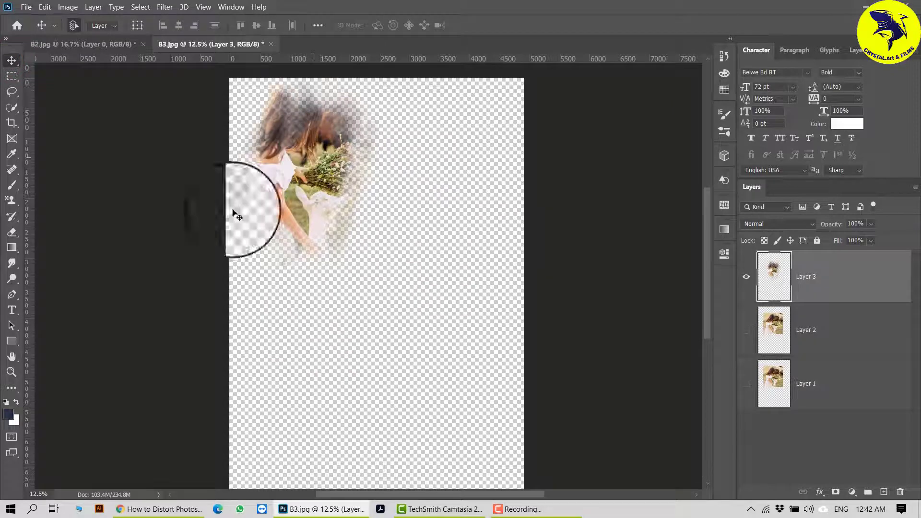
# Step: Paint a second patch of the pattern on Layer 3 below and right of the first, and shift the layer slightly right and down
pyautogui.click(12, 202)
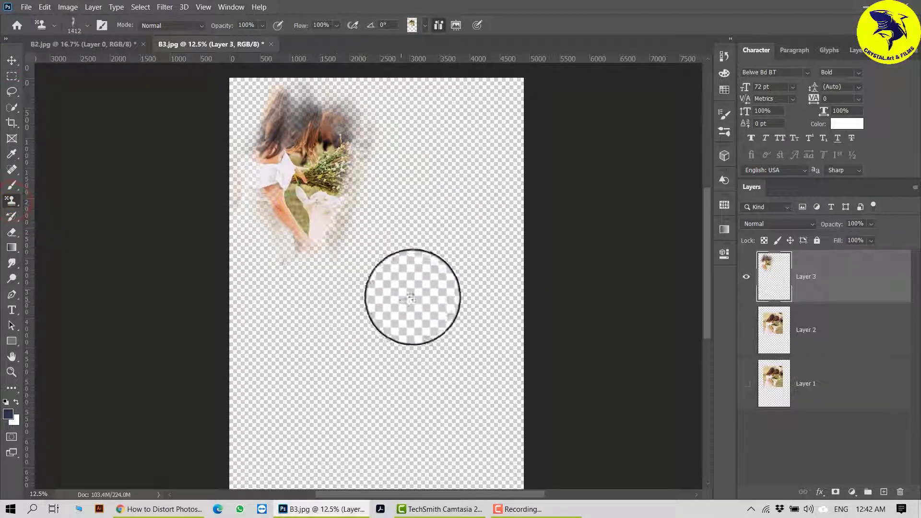
pyautogui.moveTo(451, 340)
pyautogui.mouseDown()
pyautogui.moveTo(422, 285)
pyautogui.moveTo(464, 275)
pyautogui.moveTo(414, 202)
pyautogui.moveTo(387, 295)
pyautogui.moveTo(407, 314)
pyautogui.moveTo(406, 261)
pyautogui.moveTo(379, 235)
pyautogui.moveTo(383, 280)
pyautogui.moveTo(365, 269)
pyautogui.moveTo(385, 189)
pyautogui.moveTo(382, 203)
pyautogui.moveTo(393, 186)
pyautogui.mouseUp()
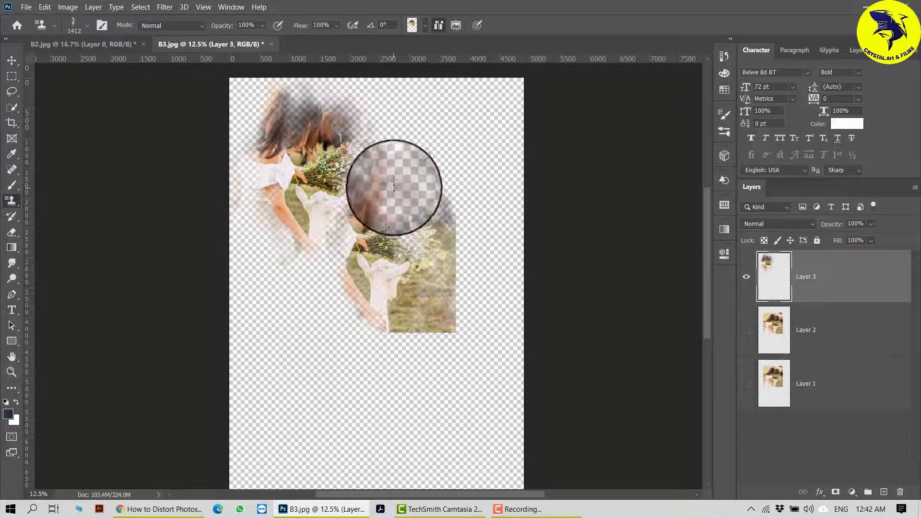
pyautogui.click(12, 61)
pyautogui.moveTo(427, 269); pyautogui.dragTo(459, 299)
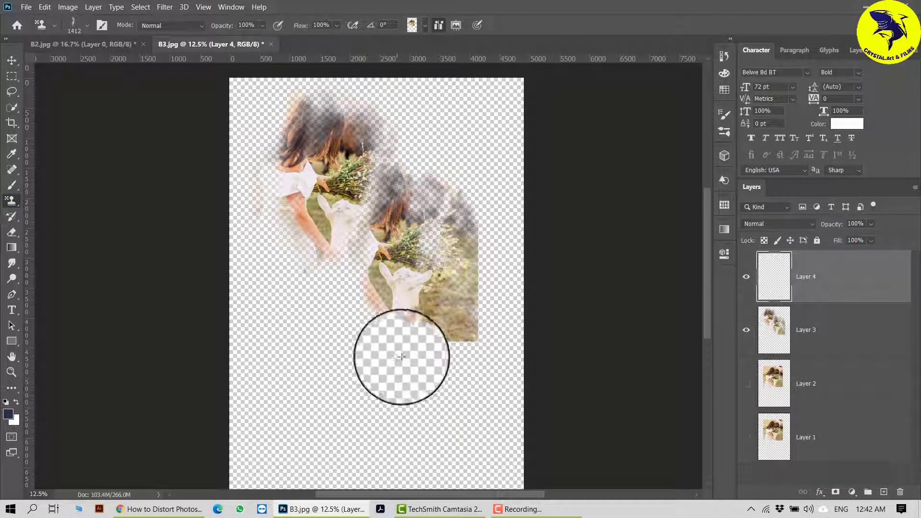
# Step: Hide Layer 3, paint the pattern with the same brush on the empty Layer 4, and nudge the painted artwork slightly
pyautogui.click(745, 329)
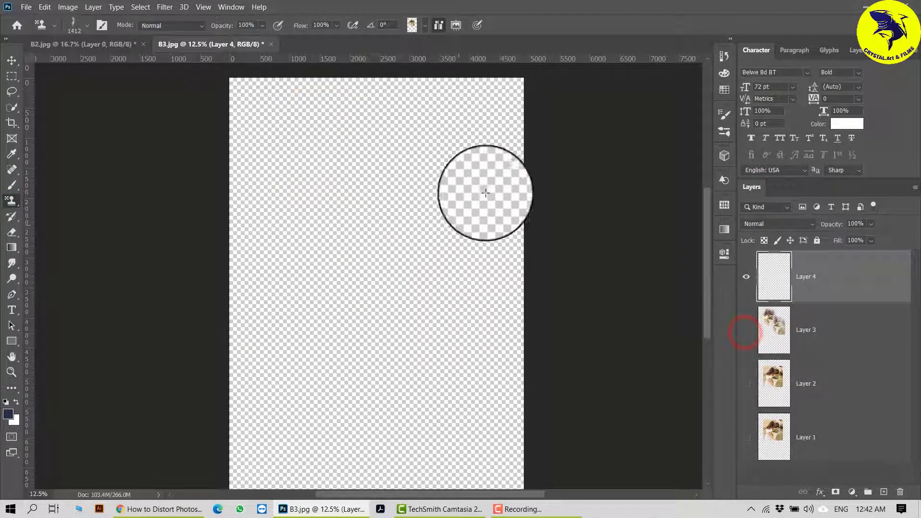
pyautogui.moveTo(390, 154)
pyautogui.mouseDown()
pyautogui.moveTo(360, 216)
pyautogui.moveTo(365, 393)
pyautogui.moveTo(436, 308)
pyautogui.moveTo(461, 196)
pyautogui.moveTo(355, 205)
pyautogui.moveTo(366, 376)
pyautogui.moveTo(442, 216)
pyautogui.moveTo(431, 206)
pyautogui.mouseUp()
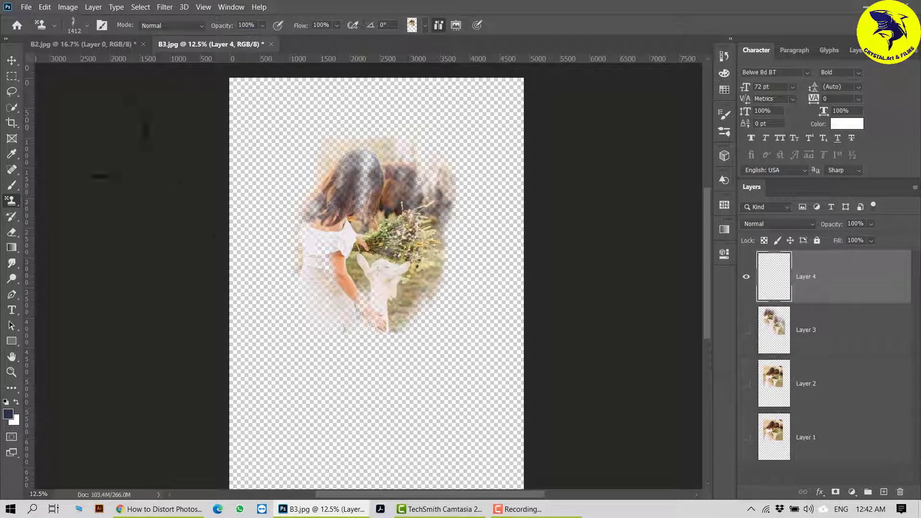
pyautogui.click(12, 62)
pyautogui.moveTo(350, 248)
pyautogui.mouseDown()
pyautogui.moveTo(350, 206)
pyautogui.moveTo(363, 210)
pyautogui.moveTo(350, 220)
pyautogui.moveTo(354, 271)
pyautogui.moveTo(336, 244)
pyautogui.mouseUp()
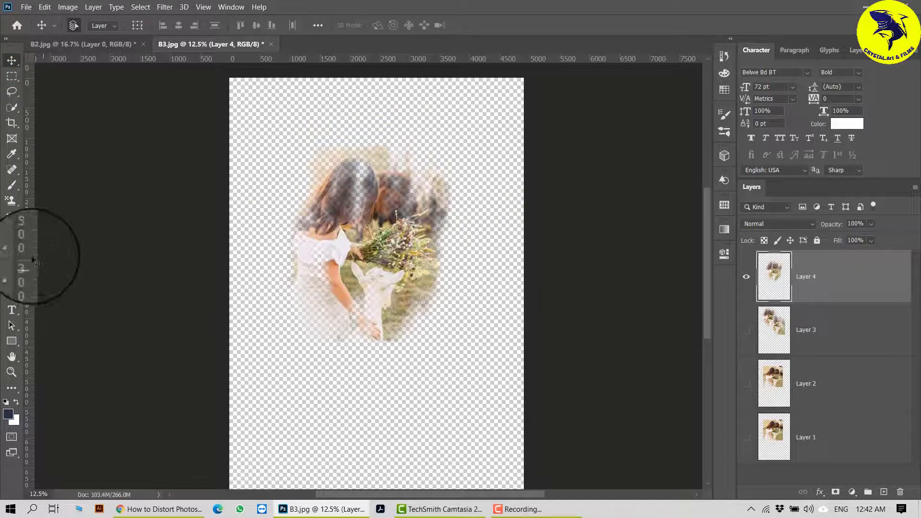
pyautogui.click(10, 202)
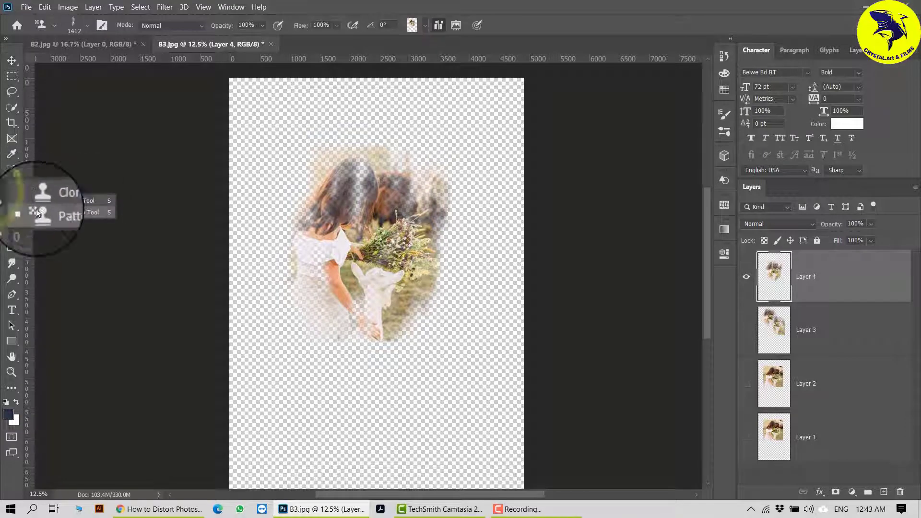
# Step: In B2.jpg, copy a rectangular area around the lower-left trees to a new layer and hide Layer 0
pyautogui.click(98, 44)
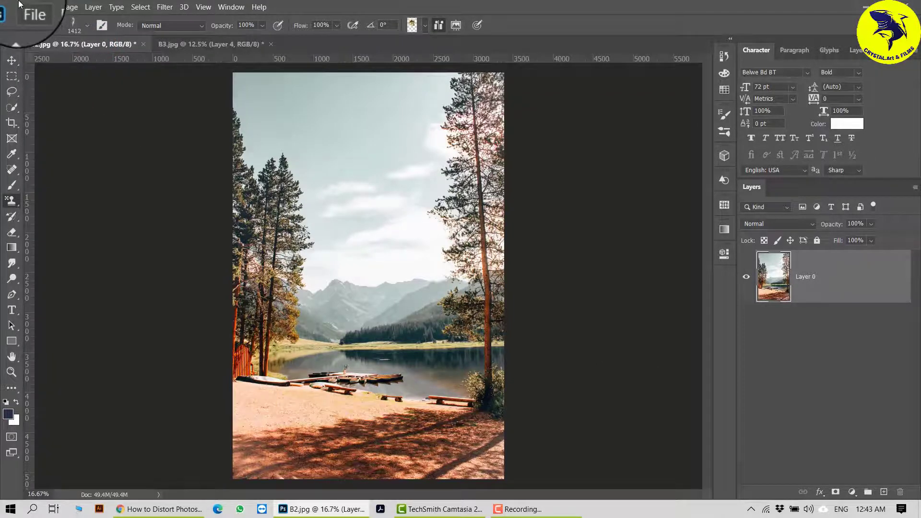
pyautogui.click(16, 76)
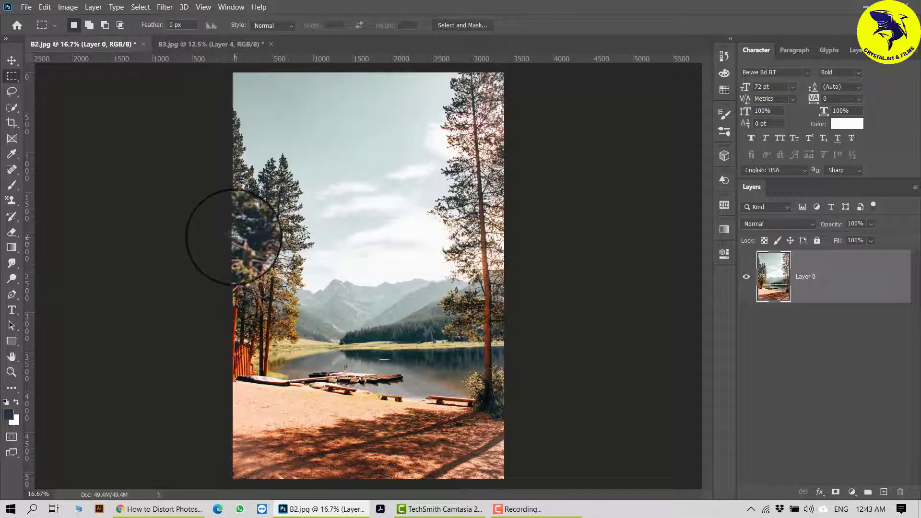
pyautogui.moveTo(234, 236); pyautogui.dragTo(339, 391)
pyautogui.rightClick(287, 320)
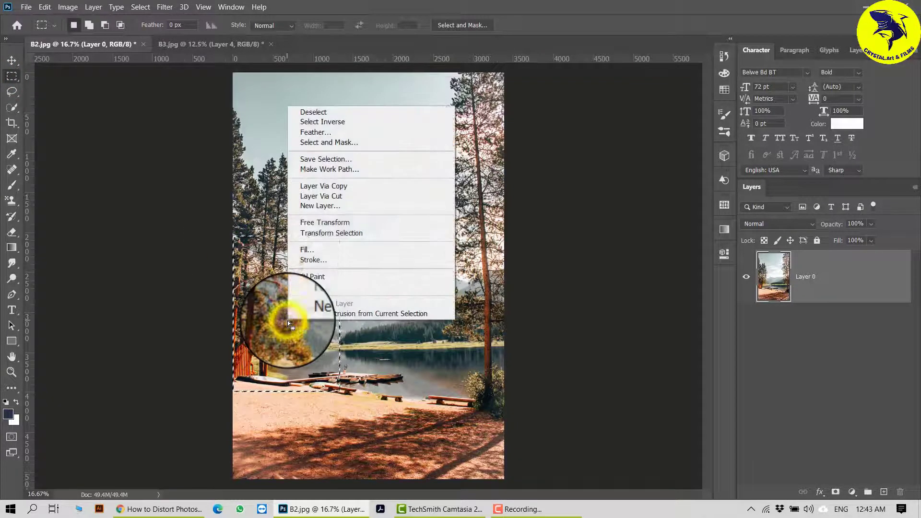
pyautogui.click(358, 189)
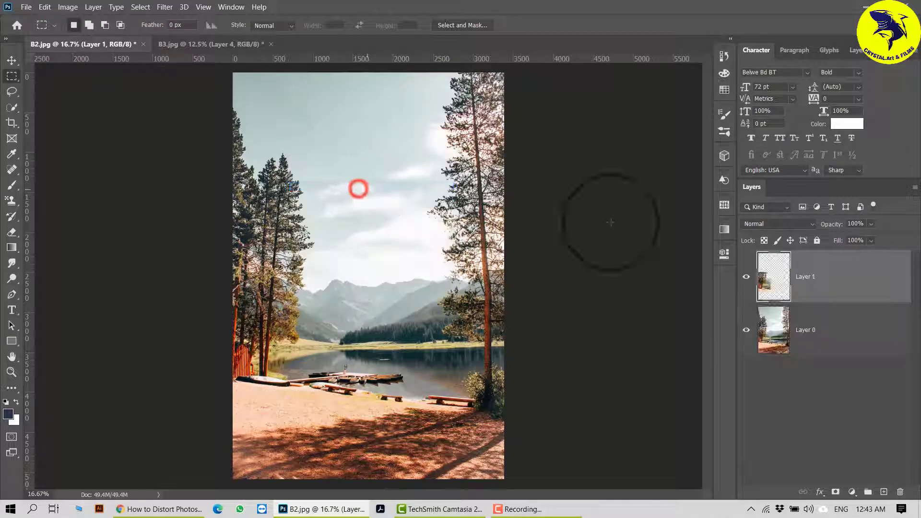
pyautogui.click(747, 334)
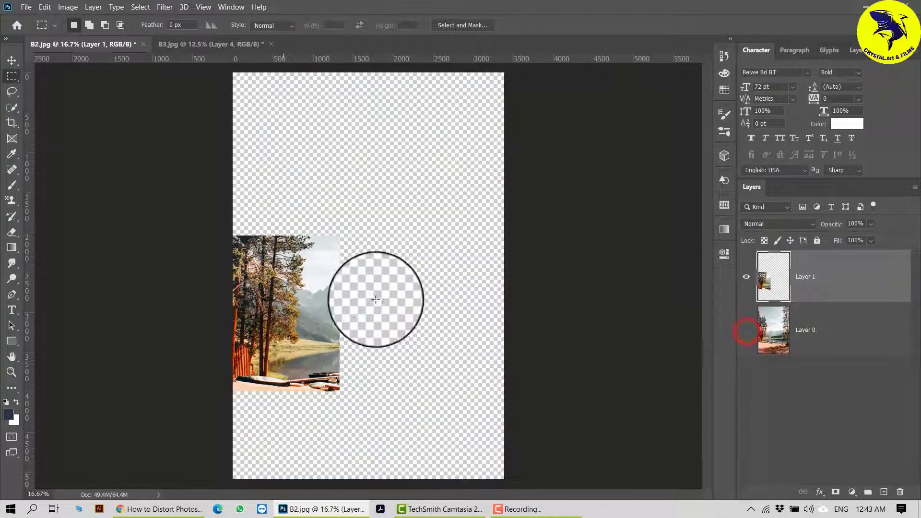
# Step: Define the isolated trees image as a new pattern named PICTUR
pyautogui.click(44, 7)
pyautogui.click(85, 314)
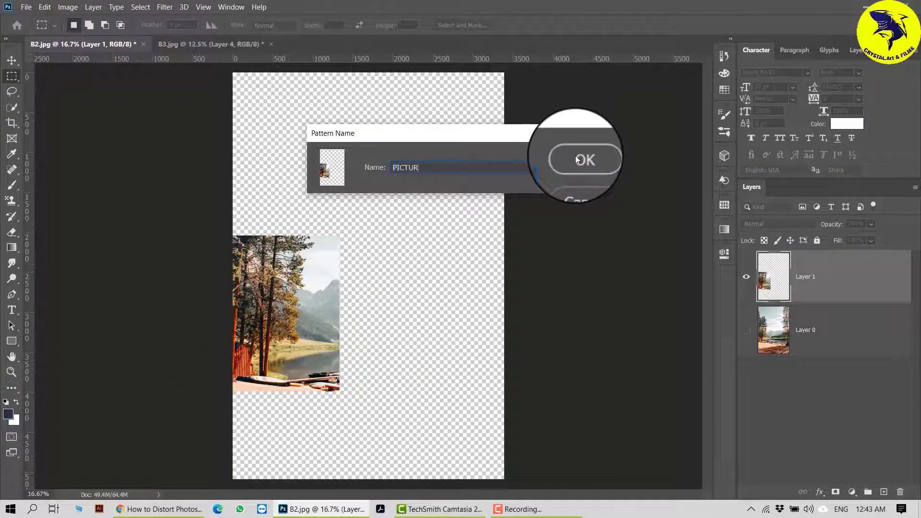
pyautogui.click(576, 159)
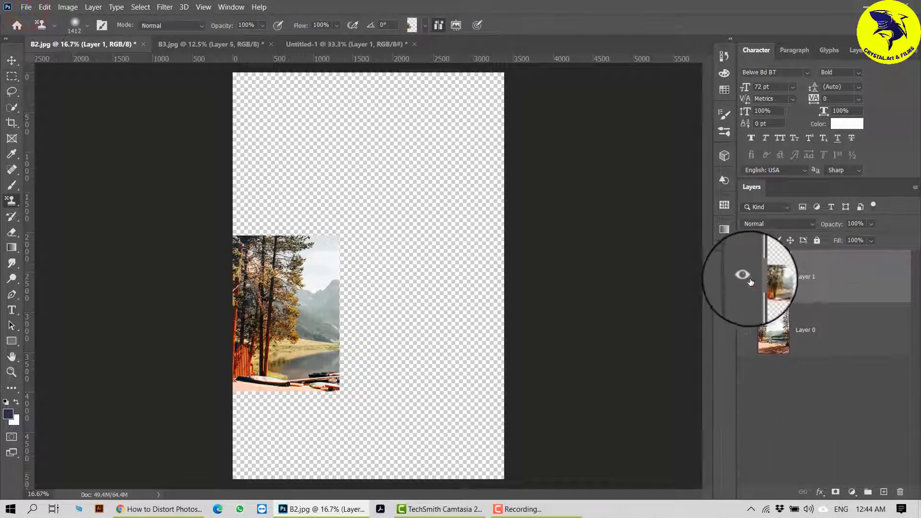
# Step: Hide Layer 1 and add an empty layer above it
pyautogui.click(746, 278)
pyautogui.click(883, 493)
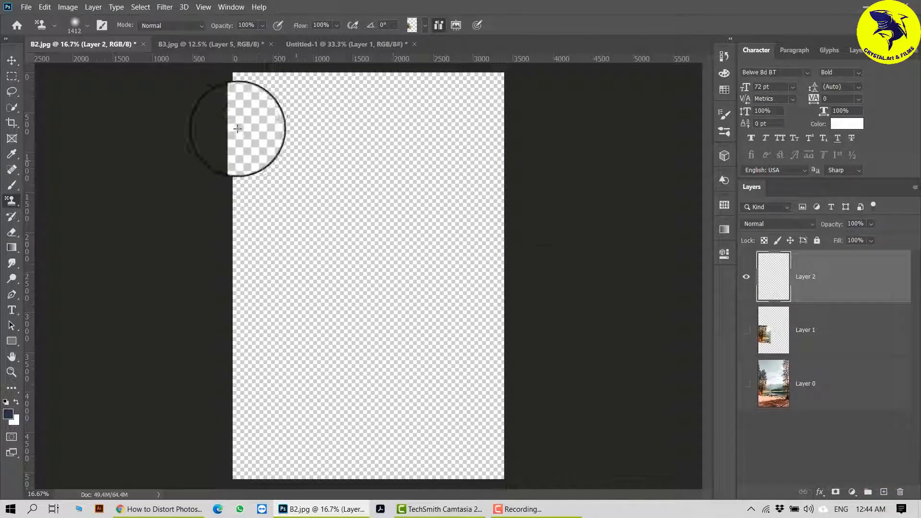
pyautogui.click(77, 8)
pyautogui.click(111, 99)
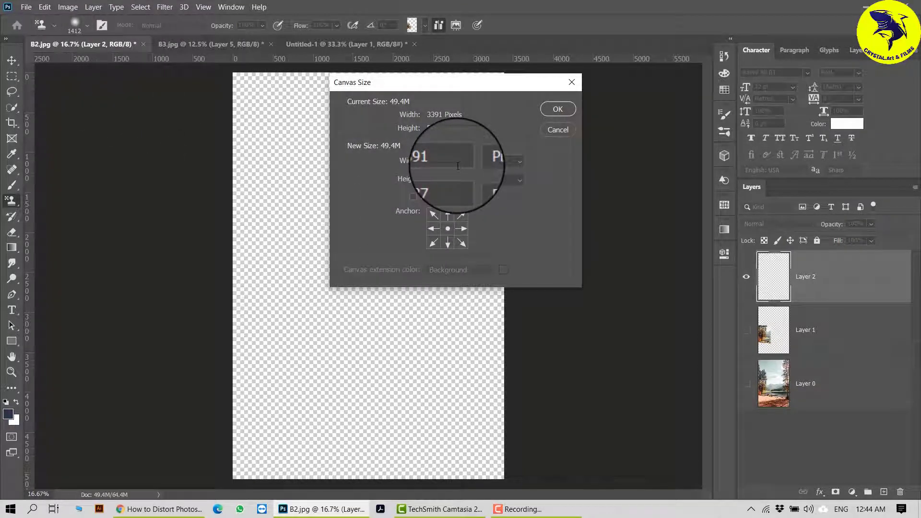
pyautogui.click(543, 107)
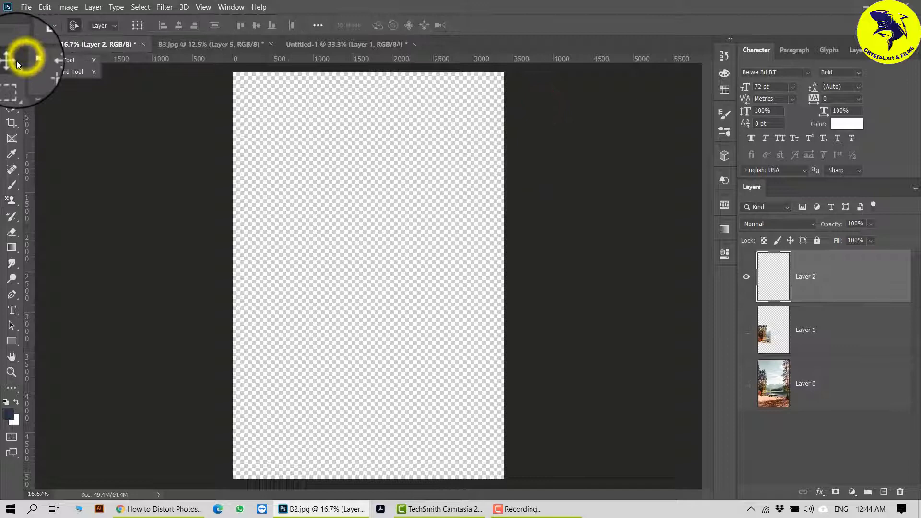
# Step: Draw a white artboard of about 7920 × 4200 px around the canvas with the Artboard tool and close the artboard's properties
pyautogui.click(51, 73)
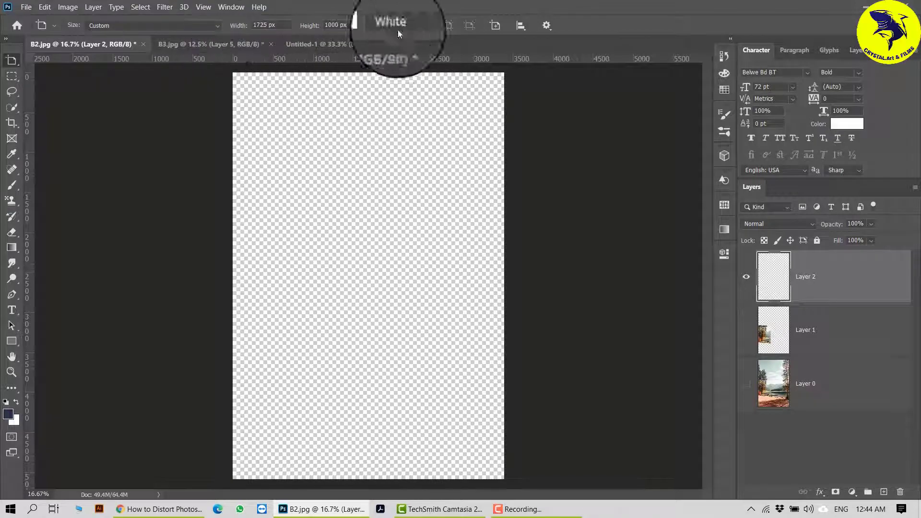
pyautogui.click(447, 26)
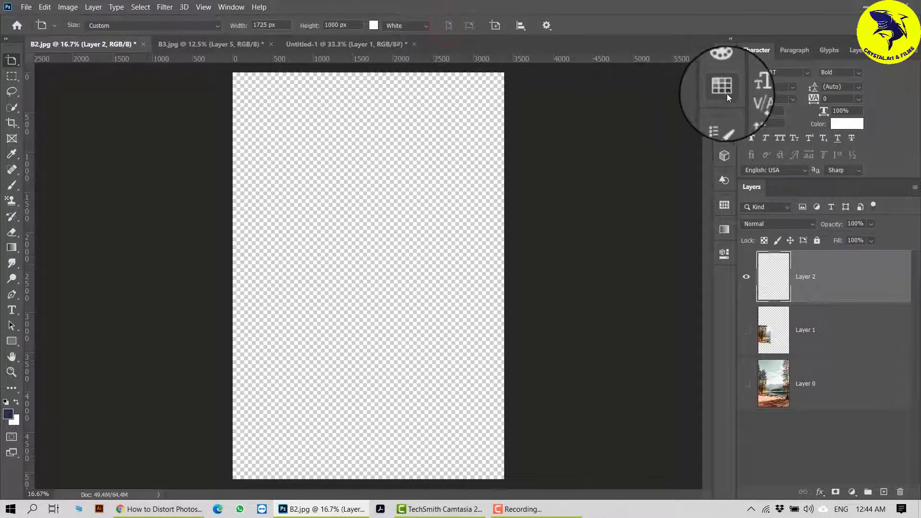
pyautogui.click(54, 26)
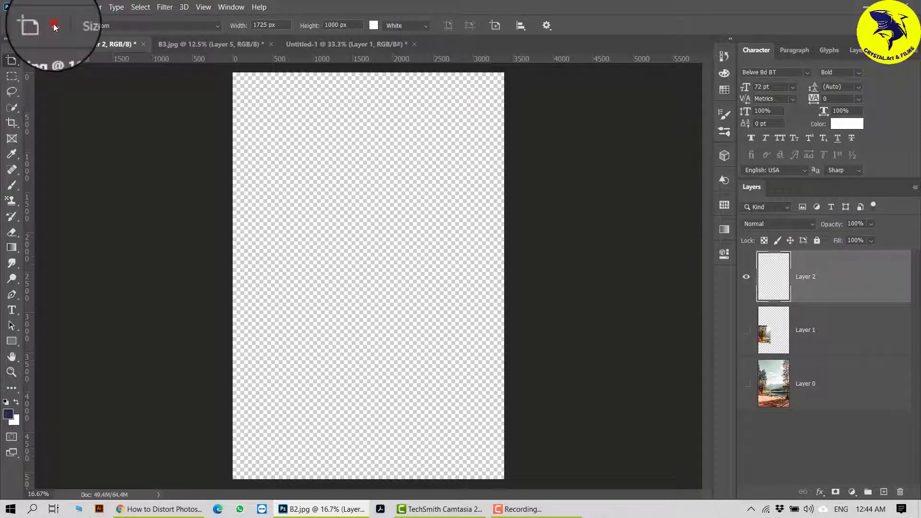
pyautogui.click(54, 26)
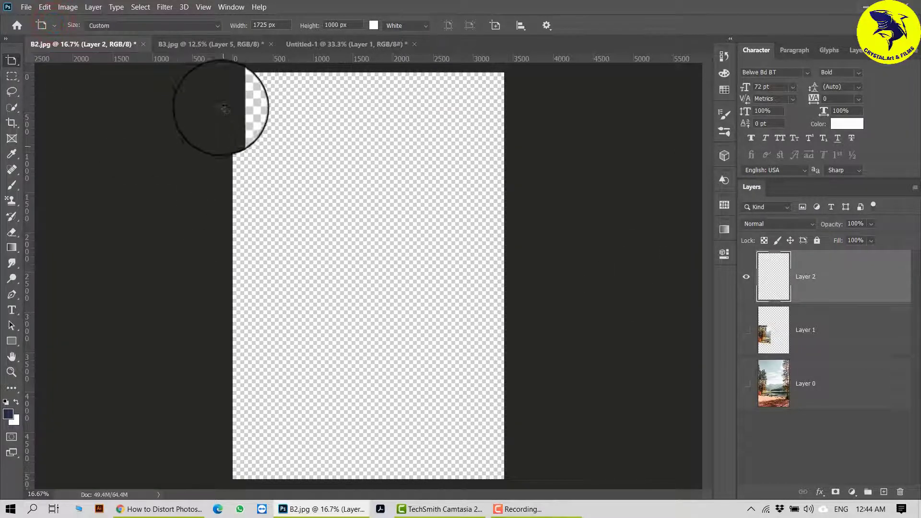
pyautogui.moveTo(49, 112); pyautogui.dragTo(571, 290)
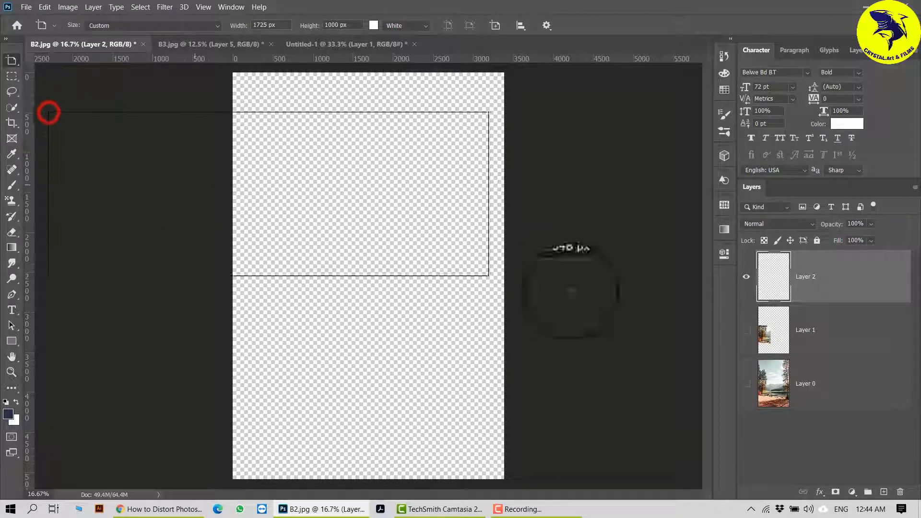
pyautogui.moveTo(668, 394); pyautogui.dragTo(679, 450)
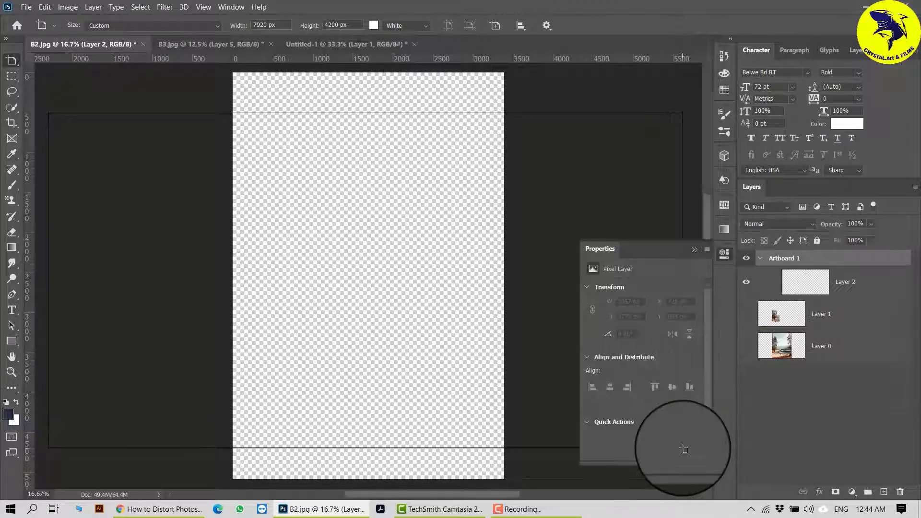
pyautogui.click(724, 254)
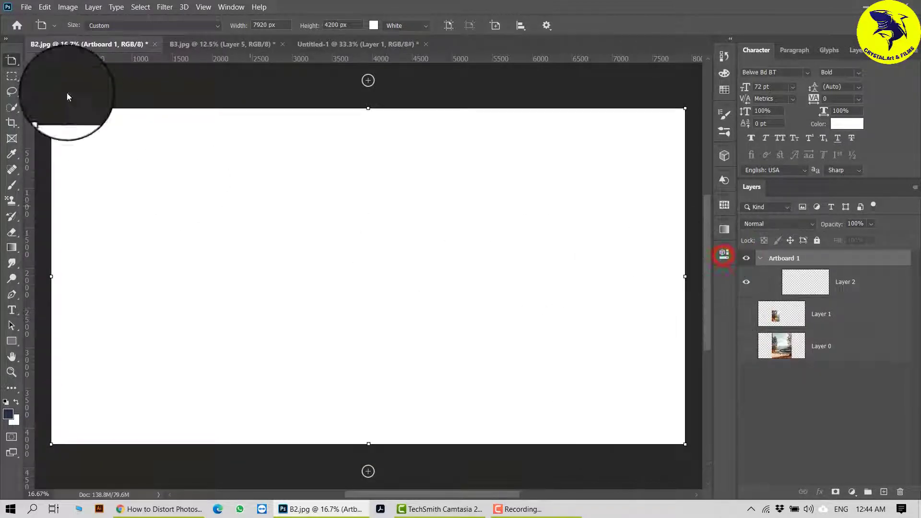
# Step: Return to the Move tool and select Layer 2 inside Artboard 1, adding and deleting an extra empty layer above it
pyautogui.rightClick(16, 63)
pyautogui.click(45, 57)
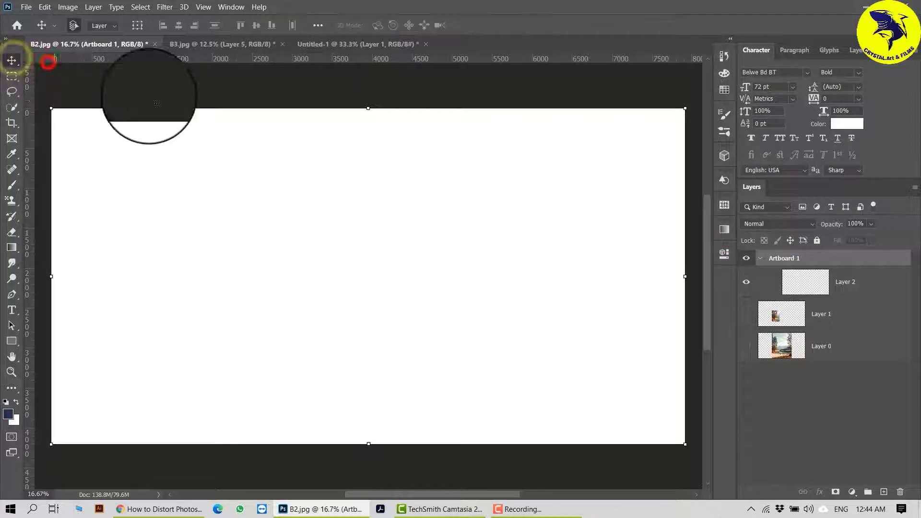
pyautogui.click(241, 92)
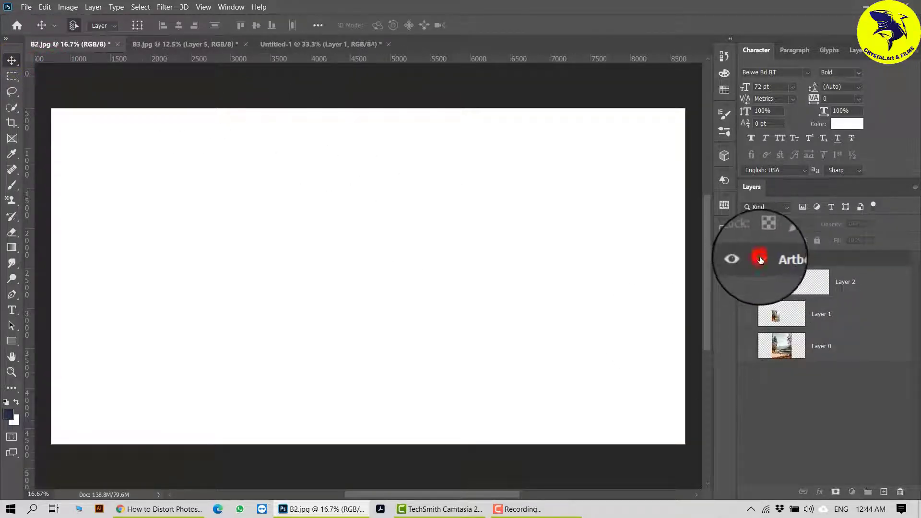
pyautogui.click(810, 284)
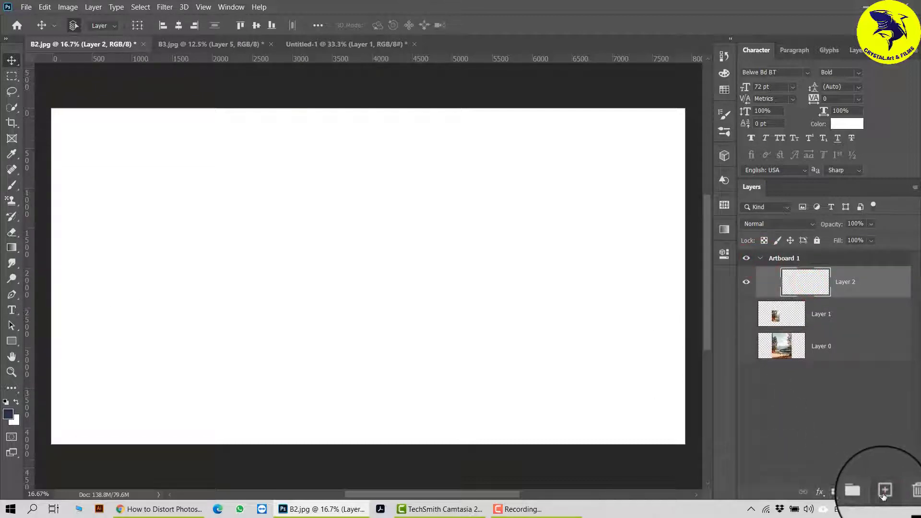
pyautogui.click(884, 491)
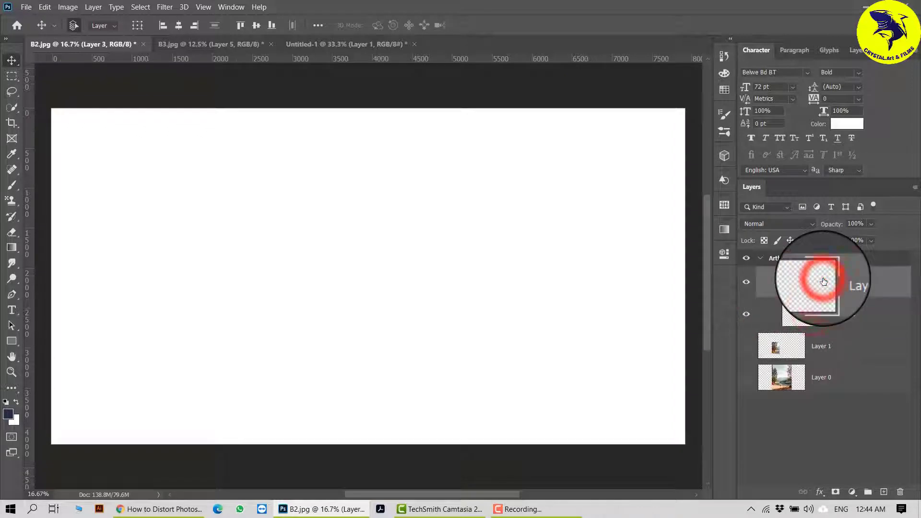
pyautogui.press('Delete')
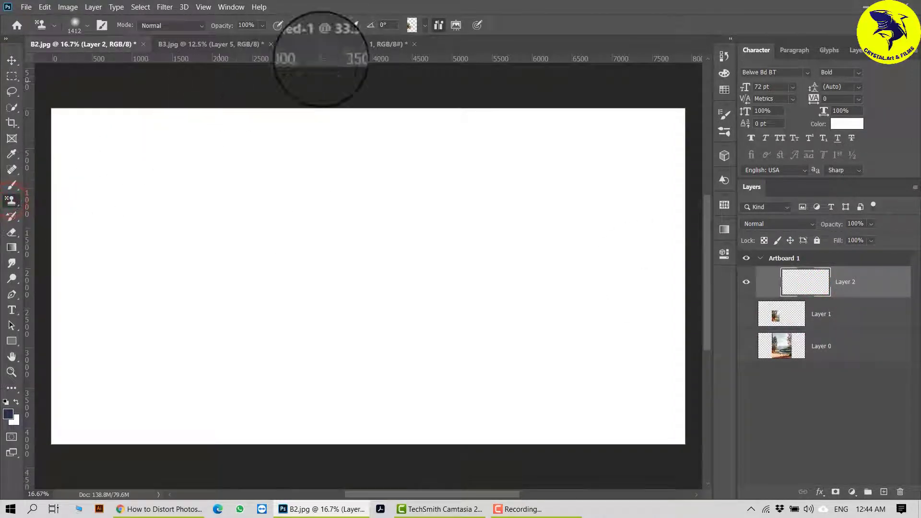
# Step: Choose the newly defined trees pattern for the Pattern Stamp tool
pyautogui.click(425, 26)
pyautogui.click(449, 102)
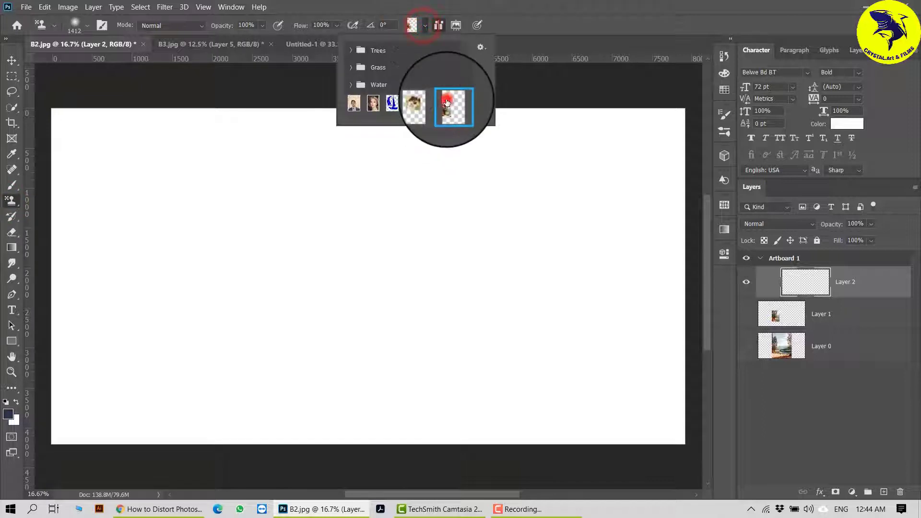
# Step: Paint the trees pattern across the lower part of Artboard 1 on Layer 2 with the 1412 px Pattern Stamp brush
pyautogui.click(107, 186)
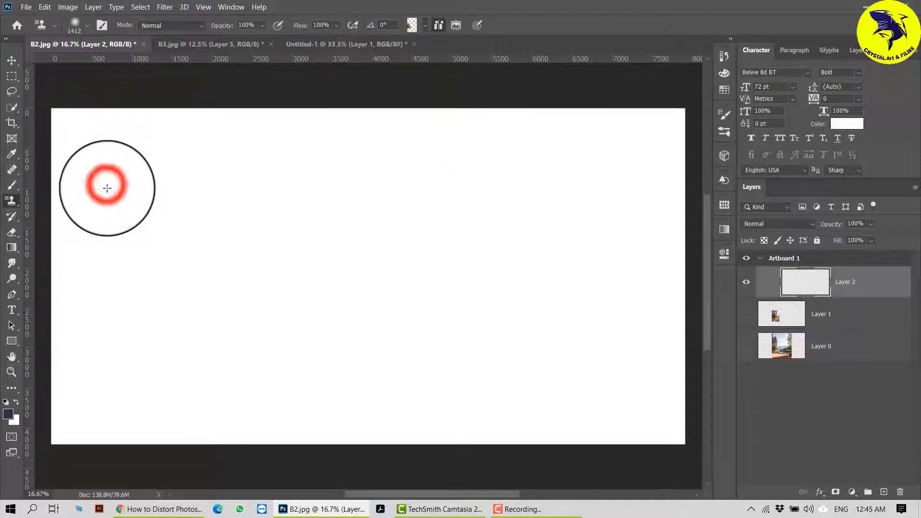
pyautogui.moveTo(143, 202)
pyautogui.mouseDown()
pyautogui.moveTo(74, 168)
pyautogui.moveTo(309, 229)
pyautogui.moveTo(471, 317)
pyautogui.moveTo(369, 380)
pyautogui.moveTo(549, 359)
pyautogui.moveTo(537, 347)
pyautogui.moveTo(115, 304)
pyautogui.moveTo(45, 216)
pyautogui.moveTo(206, 384)
pyautogui.moveTo(601, 383)
pyautogui.mouseUp()
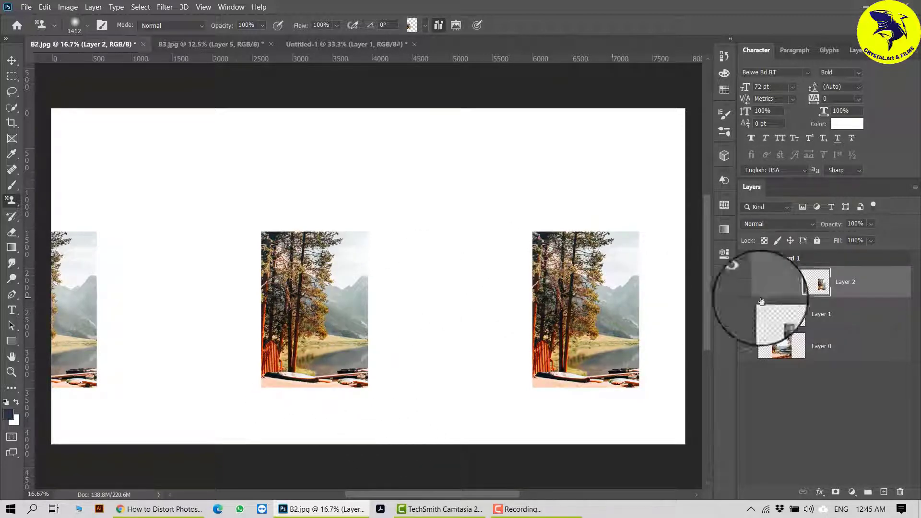
# Step: Hide Layer 2 and Artboard 1, and show Layer 1 and Layer 0 in their place
pyautogui.click(746, 281)
pyautogui.click(745, 314)
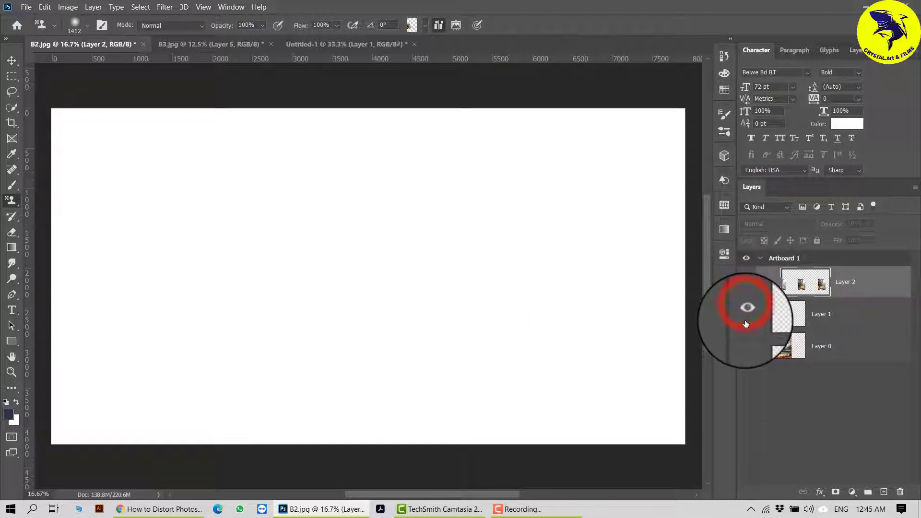
pyautogui.click(746, 258)
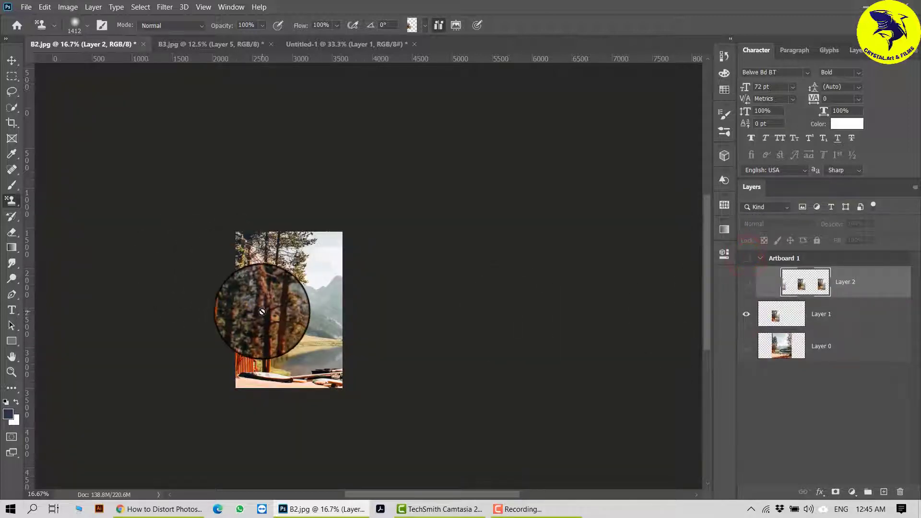
pyautogui.click(746, 349)
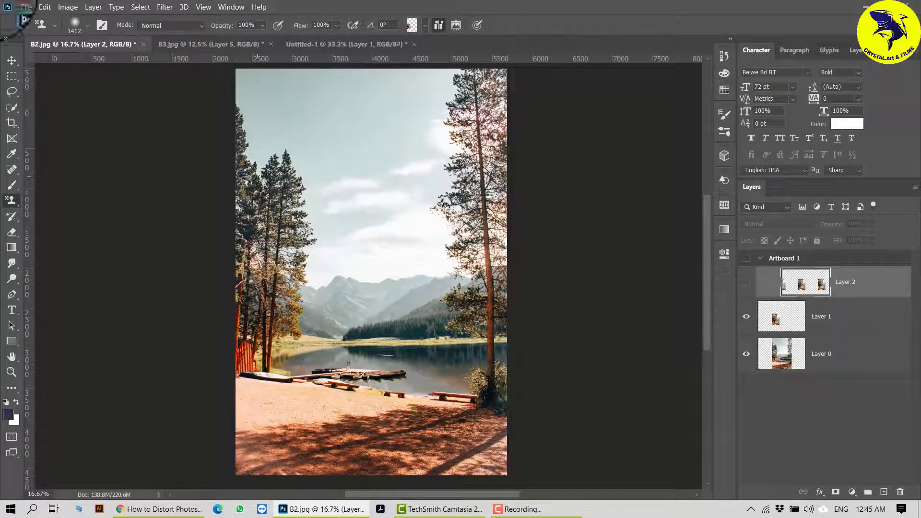
# Step: Shift Layer 1's trees cutout over the photo with the Move tool, hide Layer 0, and move the cutout farther across the canvas
pyautogui.click(11, 61)
pyautogui.moveTo(318, 323); pyautogui.dragTo(333, 301)
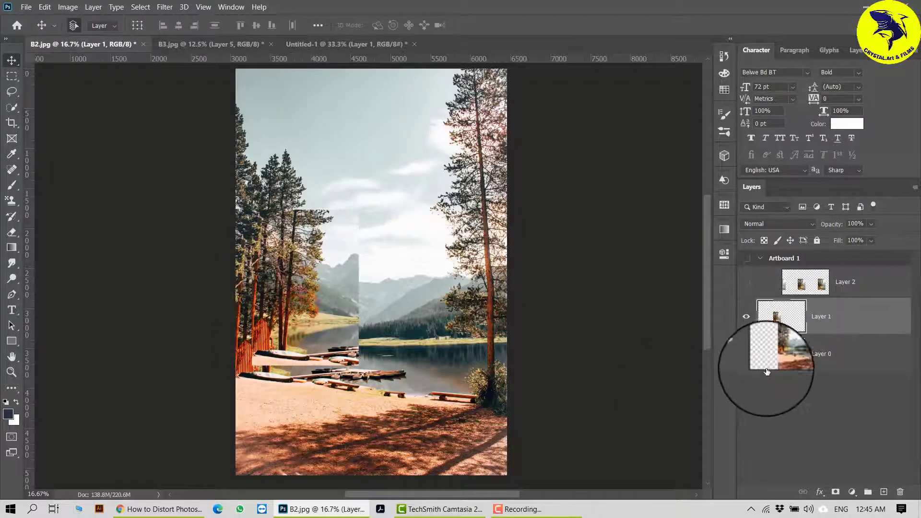
pyautogui.click(743, 356)
pyautogui.moveTo(294, 261); pyautogui.dragTo(395, 280)
# Step: Bring Layer 1 above Artboard 1, show Layer 2, and place the trees cutout between the two full pattern pictures
pyautogui.moveTo(856, 322); pyautogui.dragTo(762, 271)
pyautogui.moveTo(385, 283); pyautogui.dragTo(562, 296)
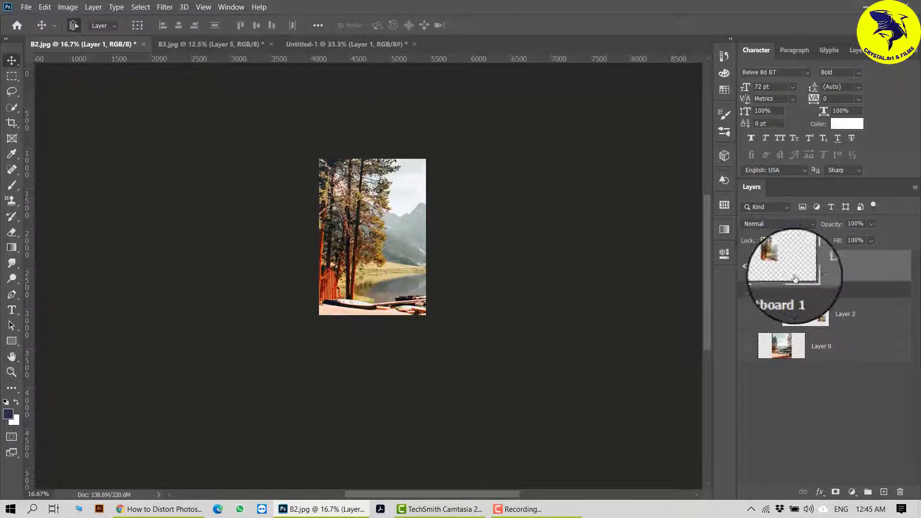
pyautogui.moveTo(353, 222); pyautogui.dragTo(325, 230)
pyautogui.click(746, 314)
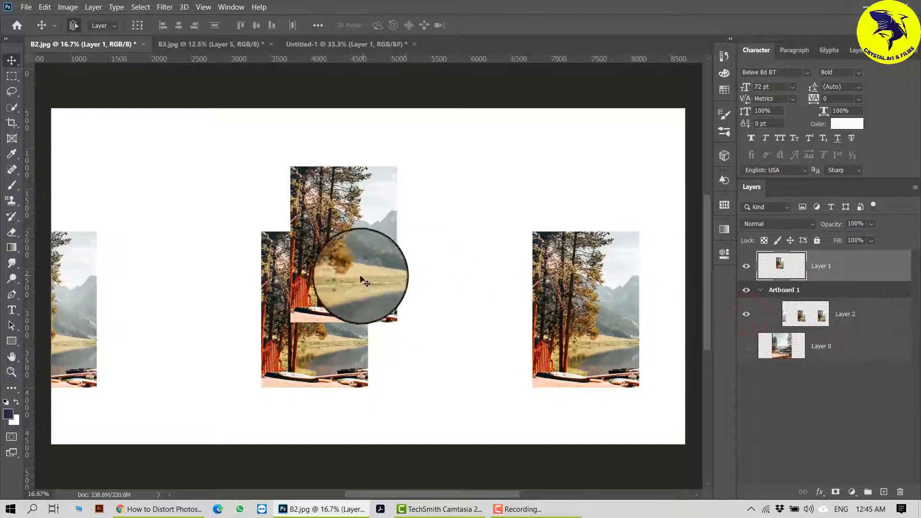
pyautogui.moveTo(361, 276); pyautogui.dragTo(465, 365)
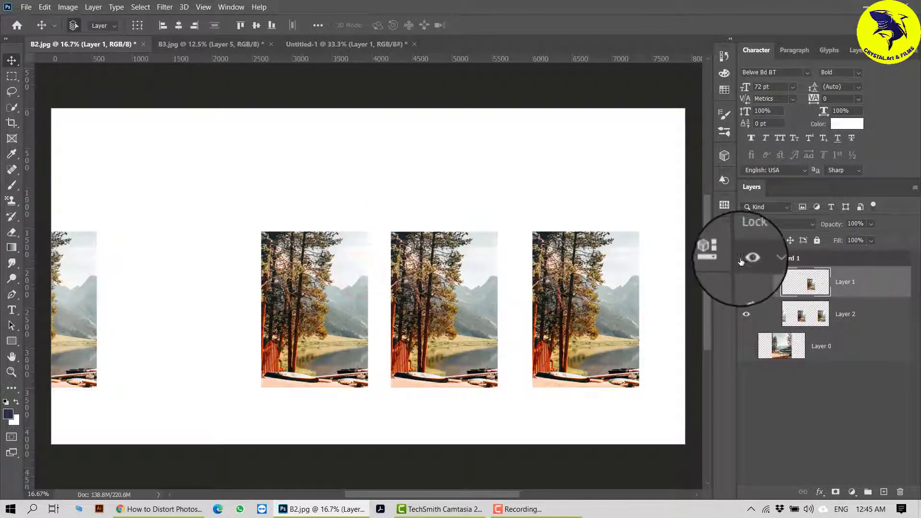
# Step: Hide Layer 1 and draw a white artboard of about 21534 × 12846 px around Artboard 1 with the Artboard tool
pyautogui.click(746, 282)
pyautogui.click(844, 314)
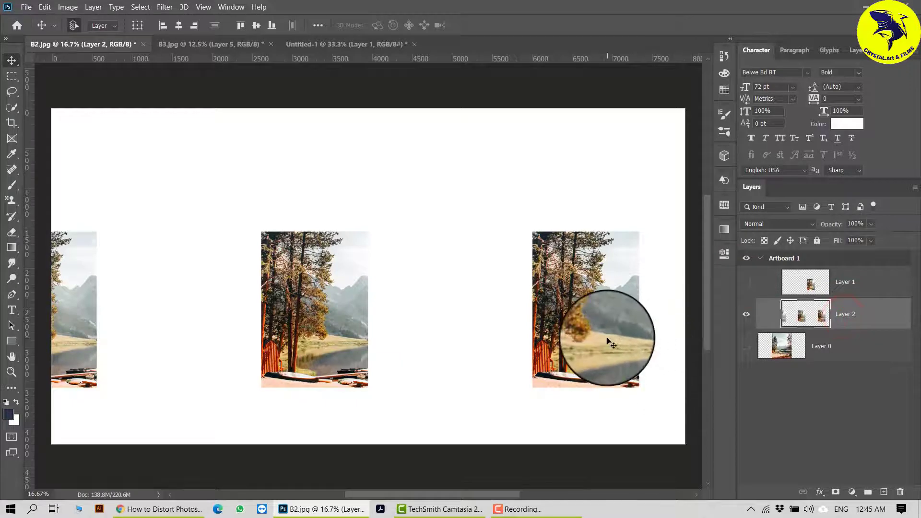
pyautogui.hotkey('ctrl', '-')
pyautogui.hotkey('ctrl', '-')
pyautogui.hotkey('ctrl', '-')
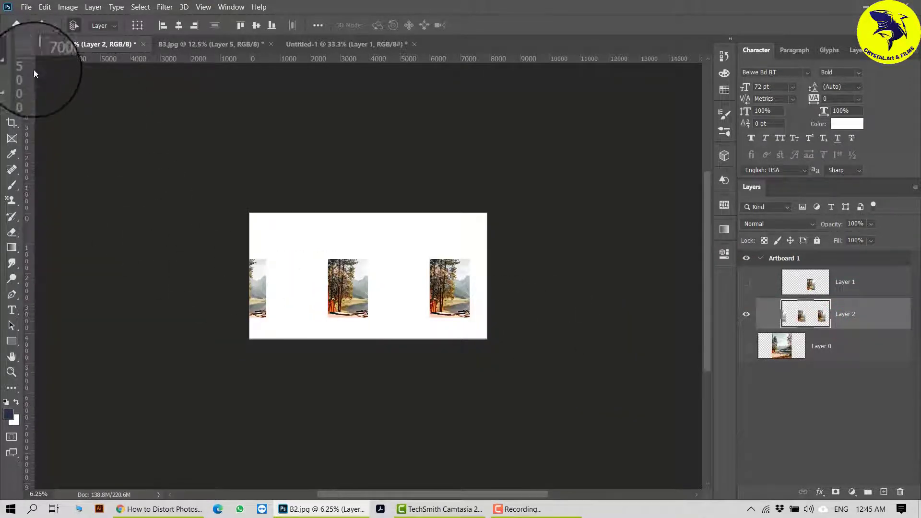
pyautogui.click(59, 75)
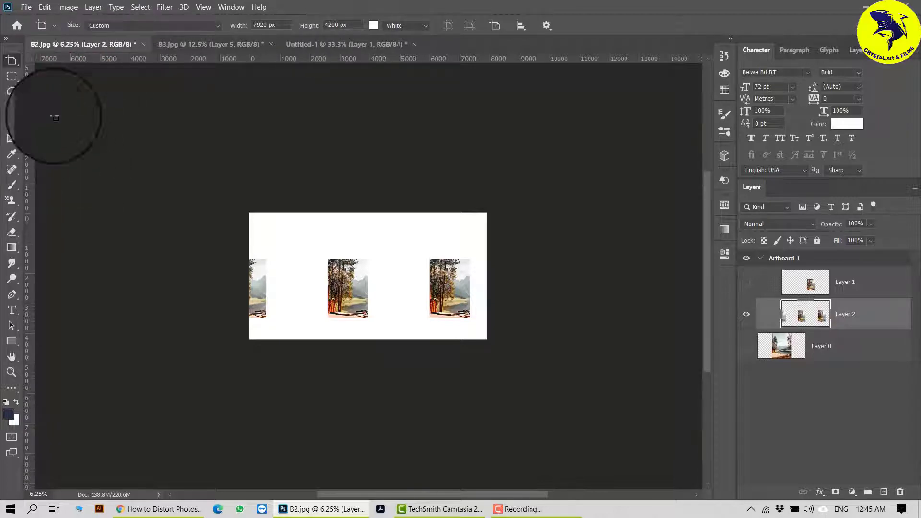
pyautogui.moveTo(38, 85); pyautogui.dragTo(444, 398)
pyautogui.moveTo(646, 449); pyautogui.dragTo(682, 469)
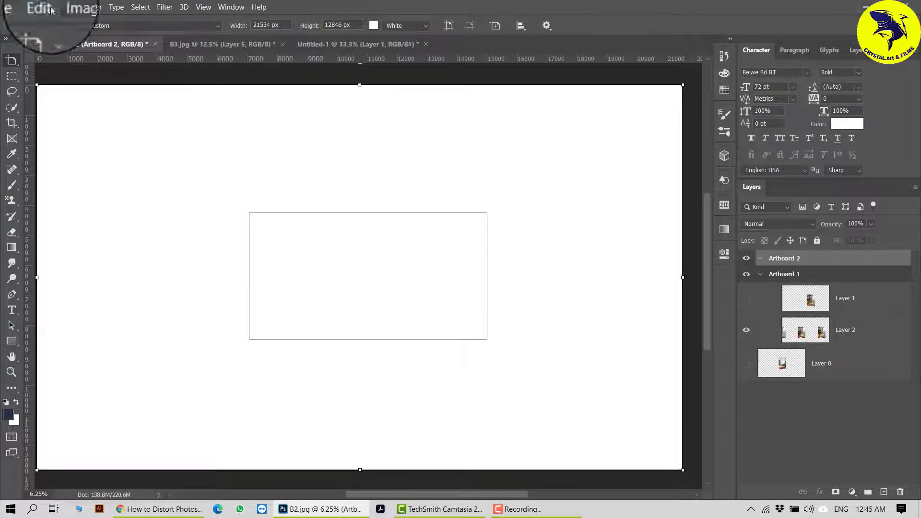
# Step: Return to the Move tool, hide Artboard 1, collapse both artboards in the layer list and select Artboard 2
pyautogui.rightClick(11, 59)
pyautogui.click(60, 60)
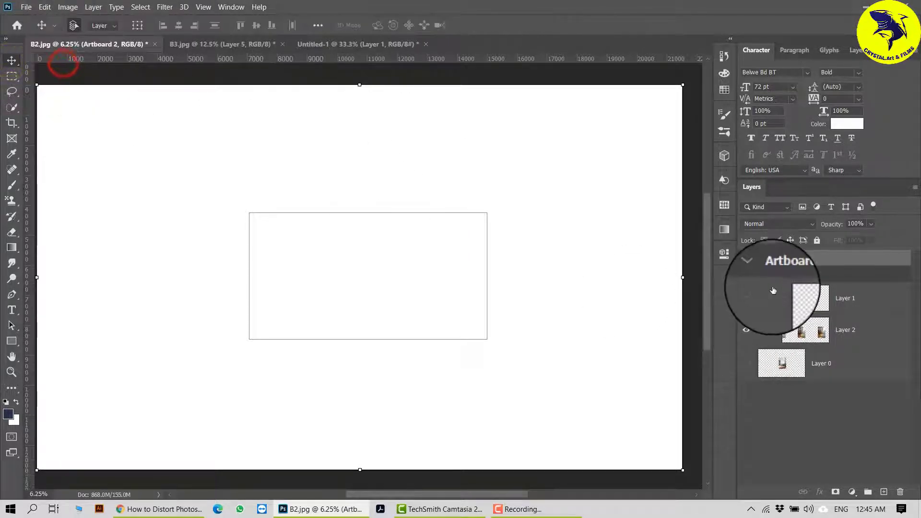
pyautogui.click(766, 275)
pyautogui.click(745, 275)
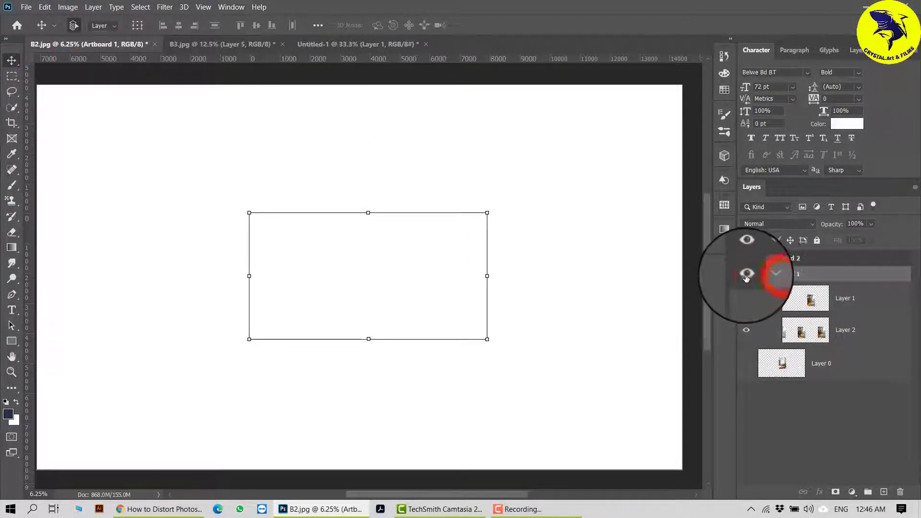
pyautogui.click(748, 260)
pyautogui.click(746, 260)
pyautogui.click(760, 260)
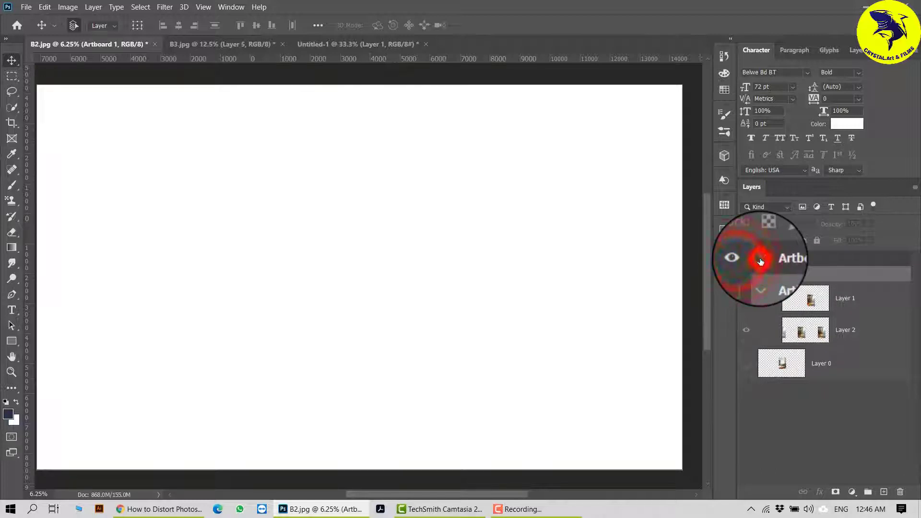
pyautogui.click(760, 275)
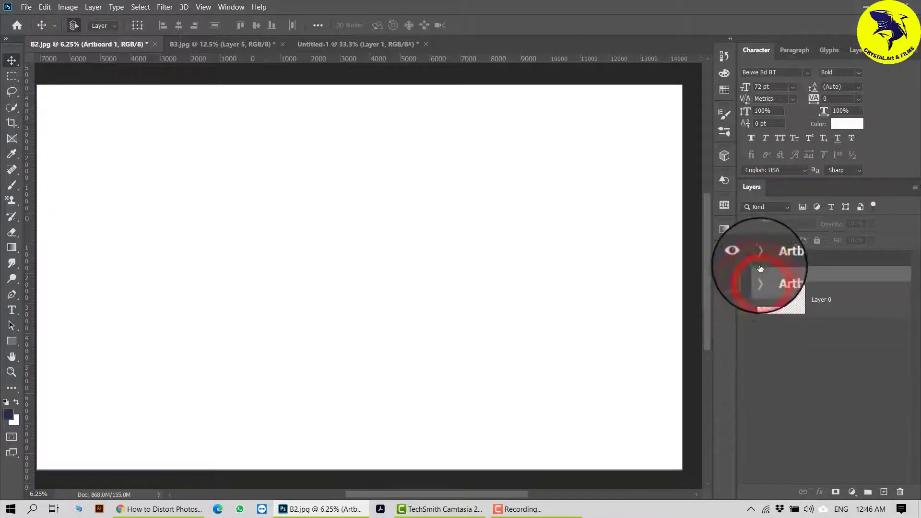
pyautogui.click(768, 258)
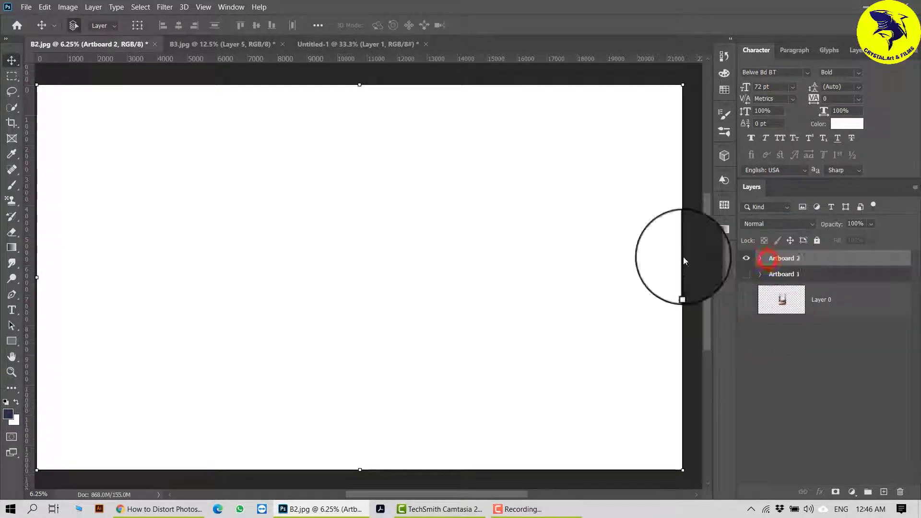
# Step: Activate the Pattern Stamp tool with the trees pattern and try to paint directly on the selected Artboard 2
pyautogui.click(12, 185)
pyautogui.rightClick(12, 185)
pyautogui.rightClick(12, 200)
pyautogui.click(72, 209)
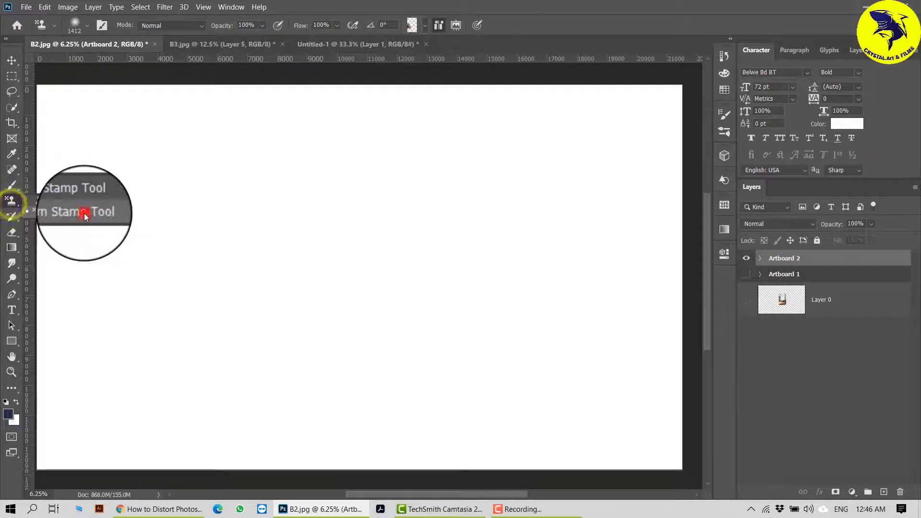
pyautogui.click(425, 25)
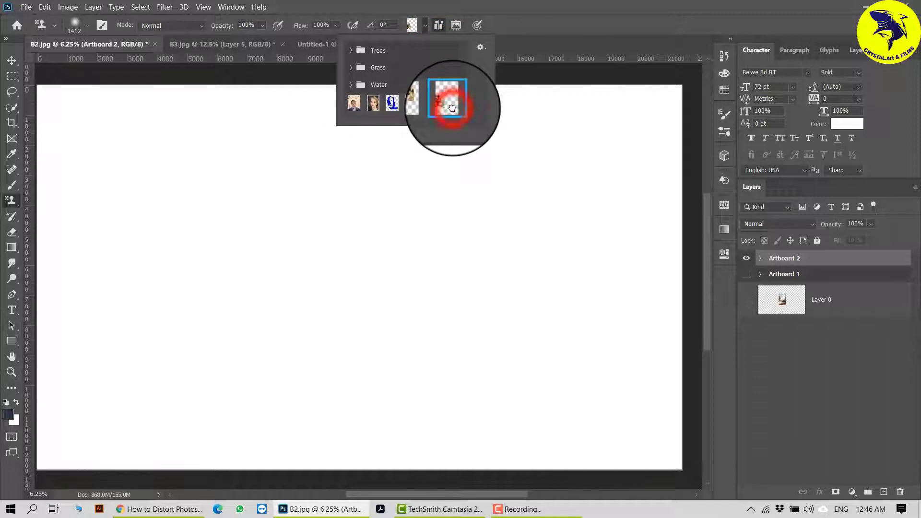
pyautogui.click(54, 120)
pyautogui.click(481, 211)
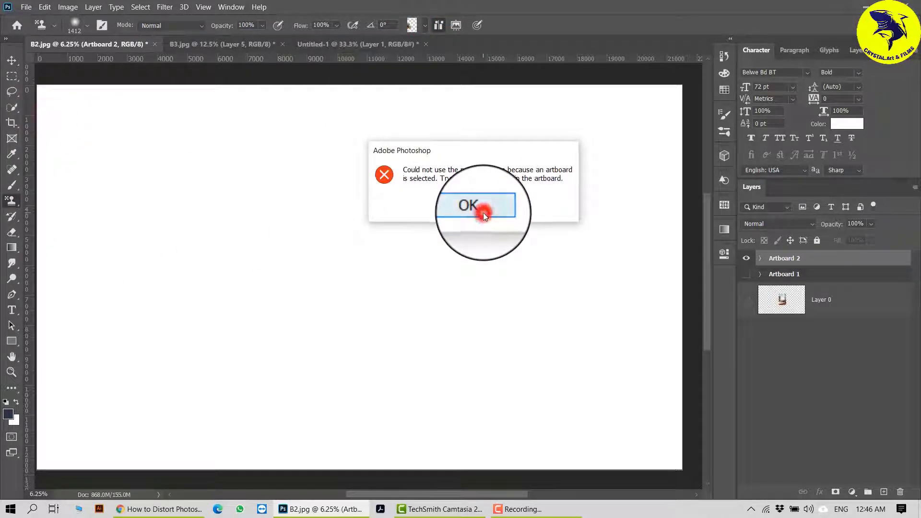
# Step: Add an empty layer above Artboard 2 and choose the trees pattern for the Pattern Stamp tool
pyautogui.click(760, 259)
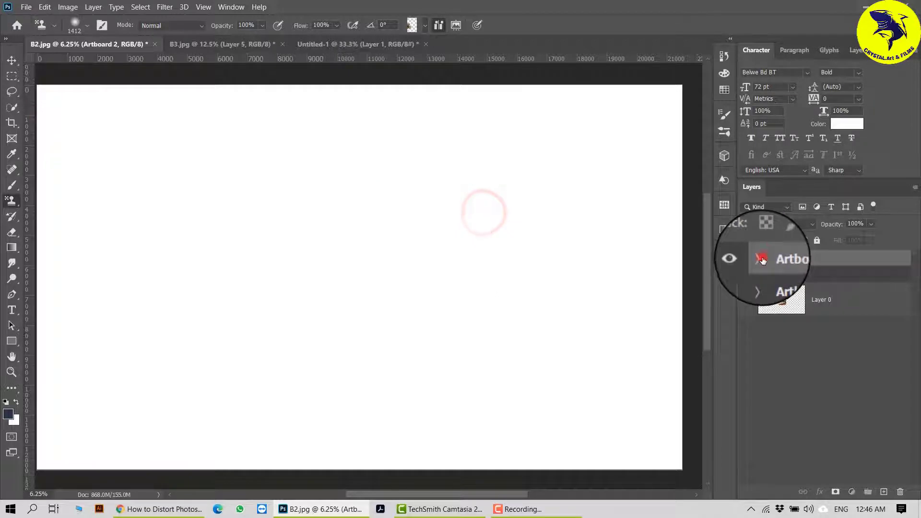
pyautogui.click(883, 491)
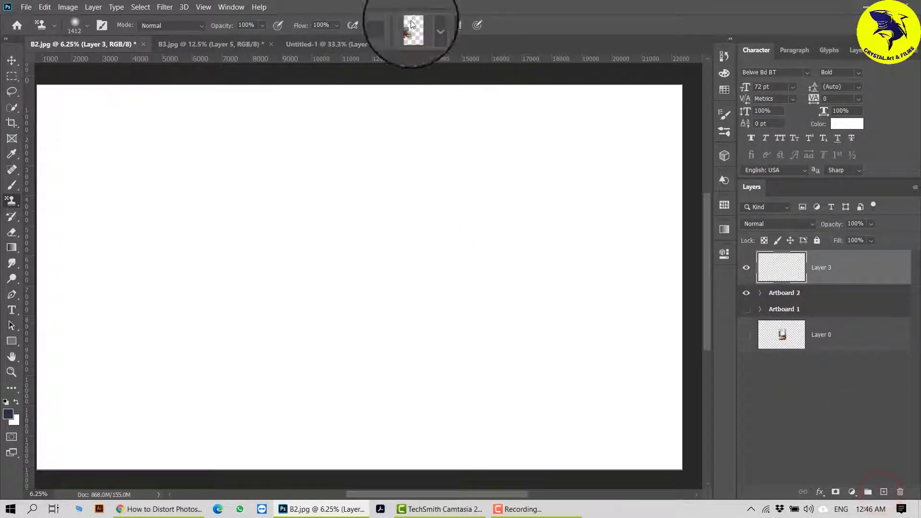
pyautogui.click(424, 25)
pyautogui.click(450, 102)
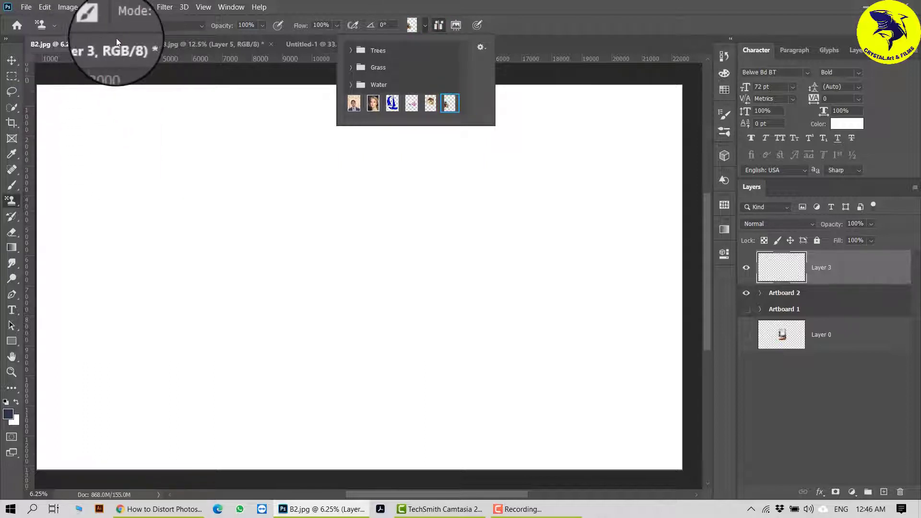
# Step: Paint three rows of the trees pattern across the whole of Artboard 2 on Layer 3, finishing with the Move tool
pyautogui.moveTo(50, 113)
pyautogui.mouseDown()
pyautogui.moveTo(179, 179)
pyautogui.moveTo(288, 202)
pyautogui.moveTo(382, 194)
pyautogui.mouseUp()
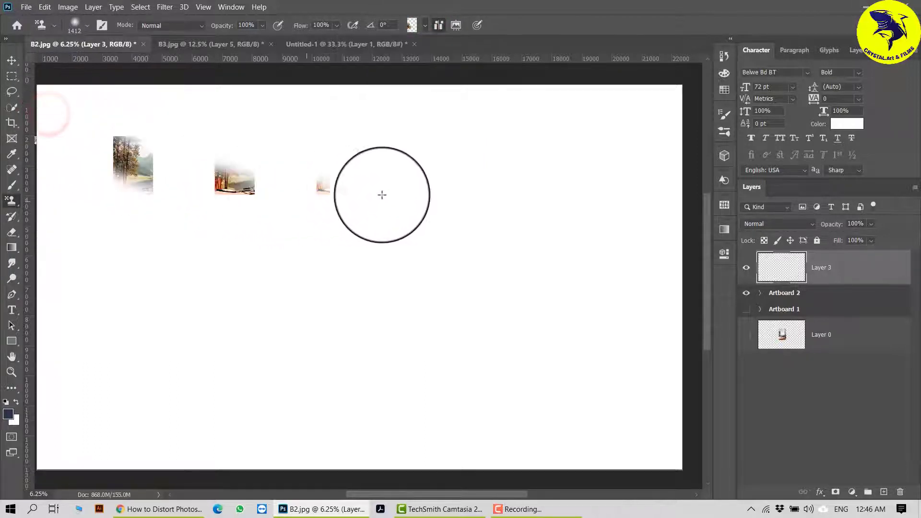
pyautogui.moveTo(568, 176)
pyautogui.mouseDown()
pyautogui.moveTo(192, 137)
pyautogui.moveTo(49, 102)
pyautogui.moveTo(13, 116)
pyautogui.moveTo(264, 160)
pyautogui.moveTo(625, 160)
pyautogui.moveTo(697, 173)
pyautogui.moveTo(657, 202)
pyautogui.moveTo(135, 155)
pyautogui.moveTo(16, 165)
pyautogui.mouseUp()
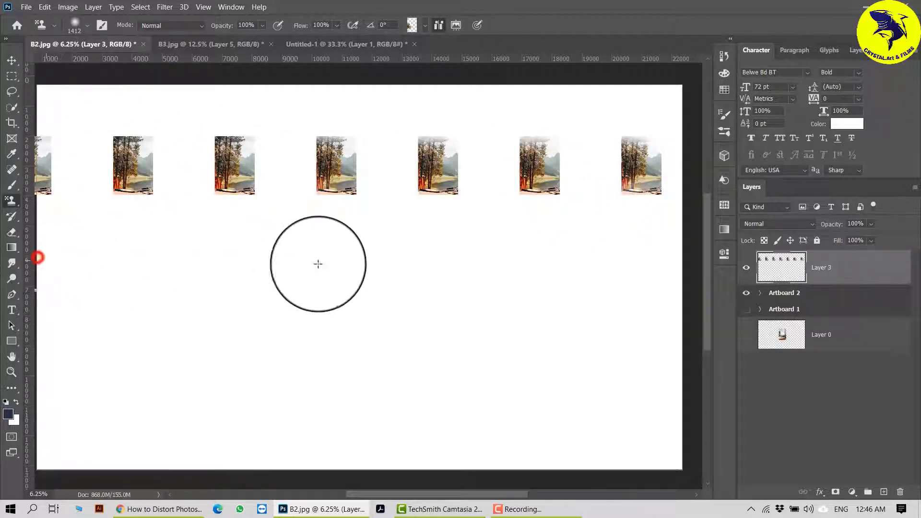
pyautogui.moveTo(60, 281)
pyautogui.mouseDown()
pyautogui.moveTo(435, 325)
pyautogui.moveTo(696, 297)
pyautogui.moveTo(667, 313)
pyautogui.moveTo(559, 330)
pyautogui.moveTo(281, 315)
pyautogui.moveTo(550, 318)
pyautogui.moveTo(706, 303)
pyautogui.moveTo(686, 316)
pyautogui.moveTo(311, 368)
pyautogui.moveTo(24, 335)
pyautogui.moveTo(385, 336)
pyautogui.moveTo(52, 321)
pyautogui.moveTo(106, 314)
pyautogui.moveTo(67, 299)
pyautogui.mouseUp()
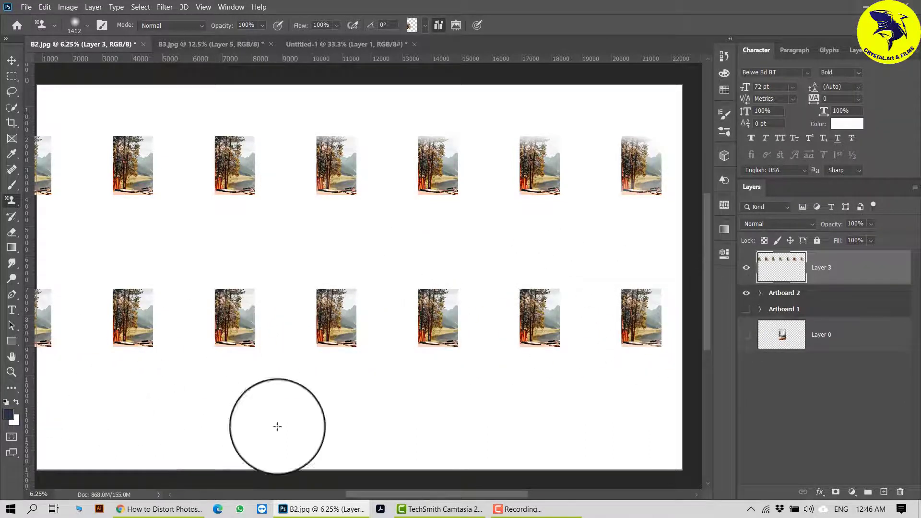
pyautogui.moveTo(621, 418)
pyautogui.mouseDown()
pyautogui.moveTo(707, 465)
pyautogui.moveTo(446, 469)
pyautogui.moveTo(518, 450)
pyautogui.moveTo(21, 442)
pyautogui.mouseUp()
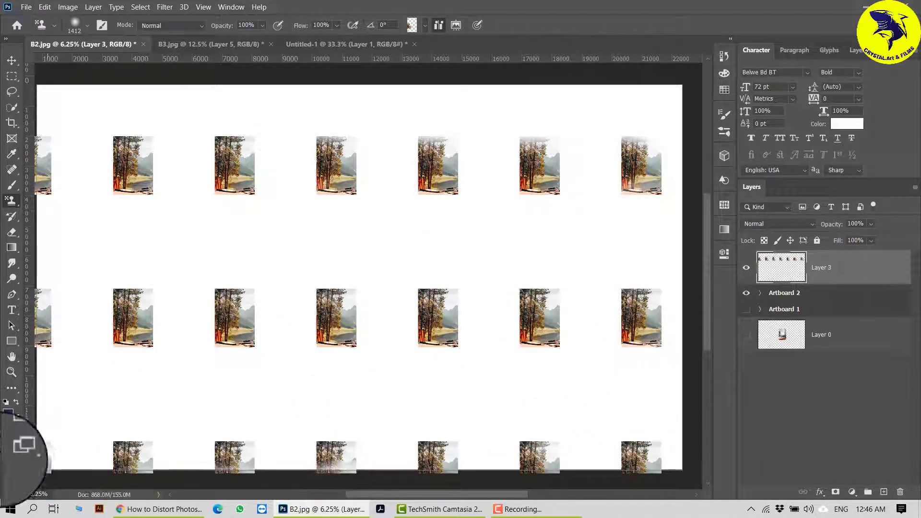
pyautogui.click(11, 63)
pyautogui.hotkey('ctrl', '-')
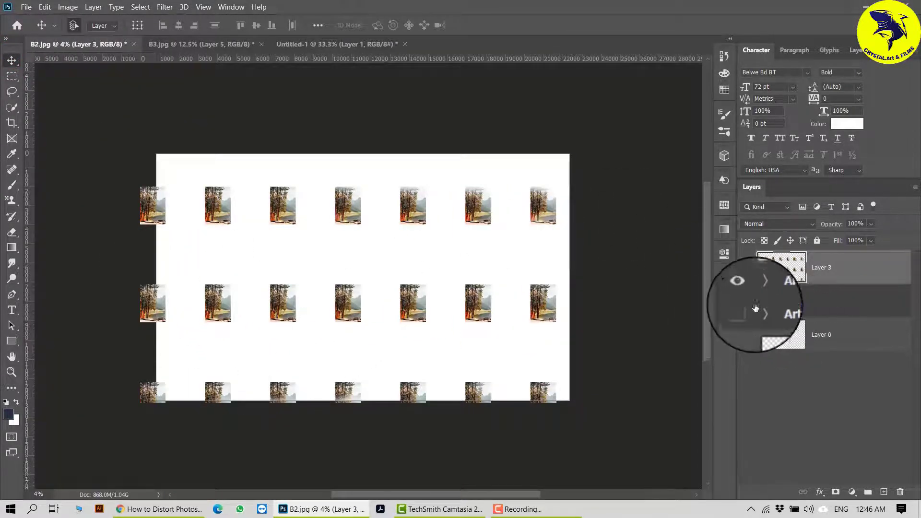
# Step: Reactivate the Pattern Stamp tool, look through the open documents, and close B2.jpg and B3.jpg without saving
pyautogui.click(10, 207)
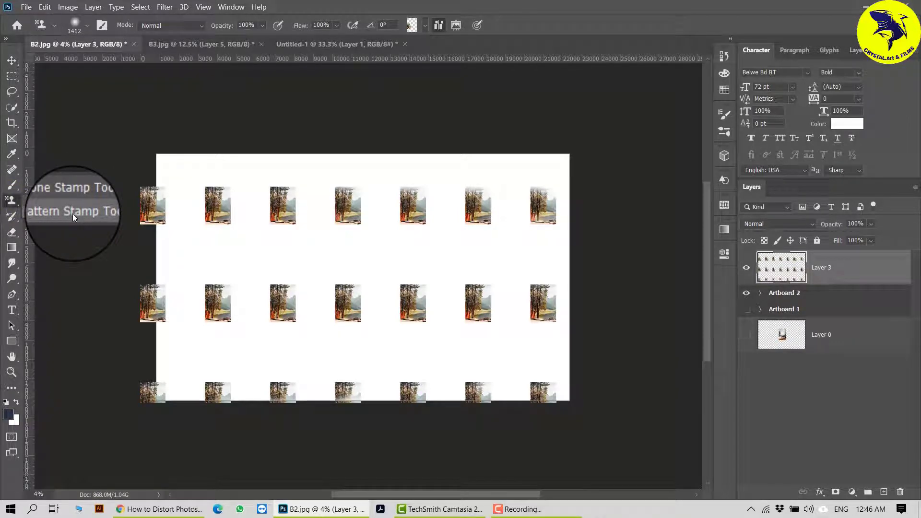
pyautogui.click(357, 42)
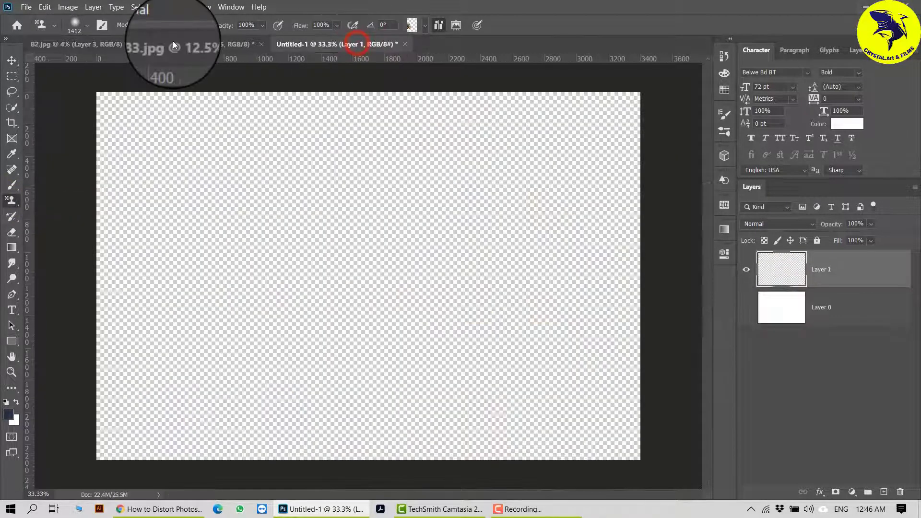
pyautogui.click(190, 45)
pyautogui.click(68, 45)
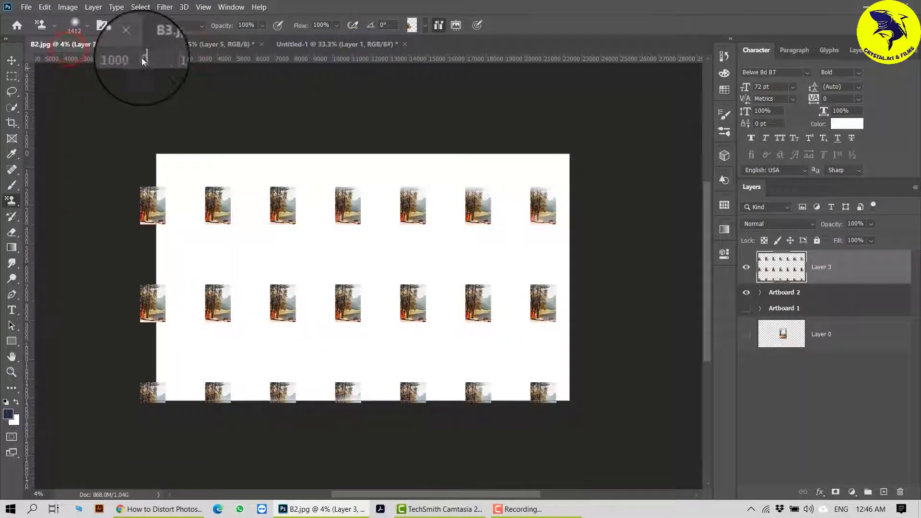
pyautogui.click(133, 43)
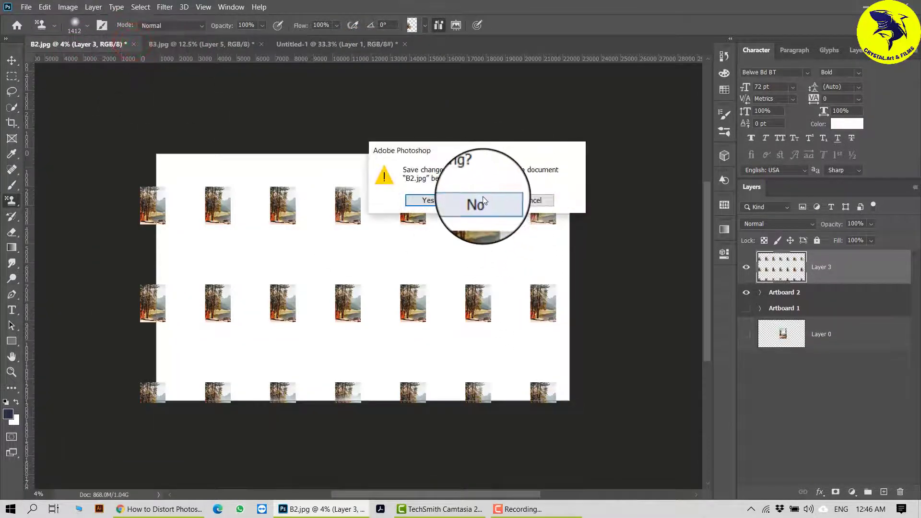
pyautogui.click(483, 200)
pyautogui.click(143, 43)
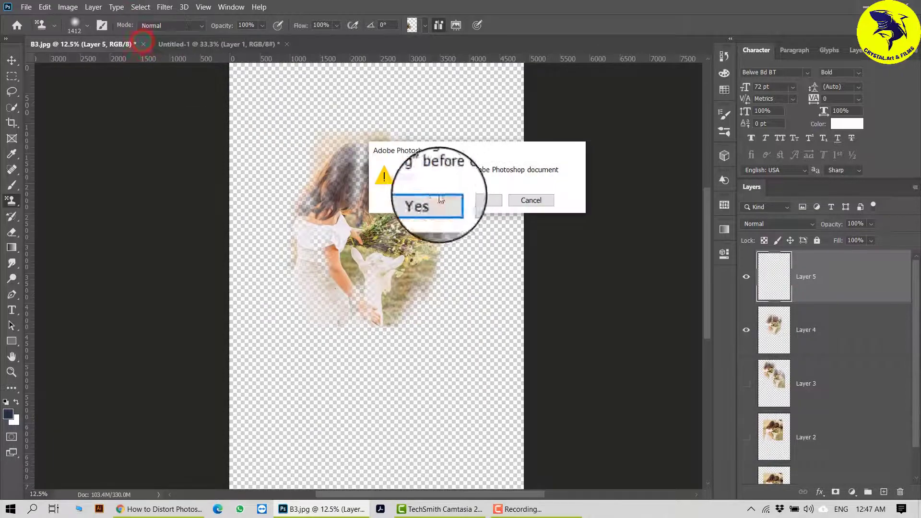
pyautogui.click(483, 200)
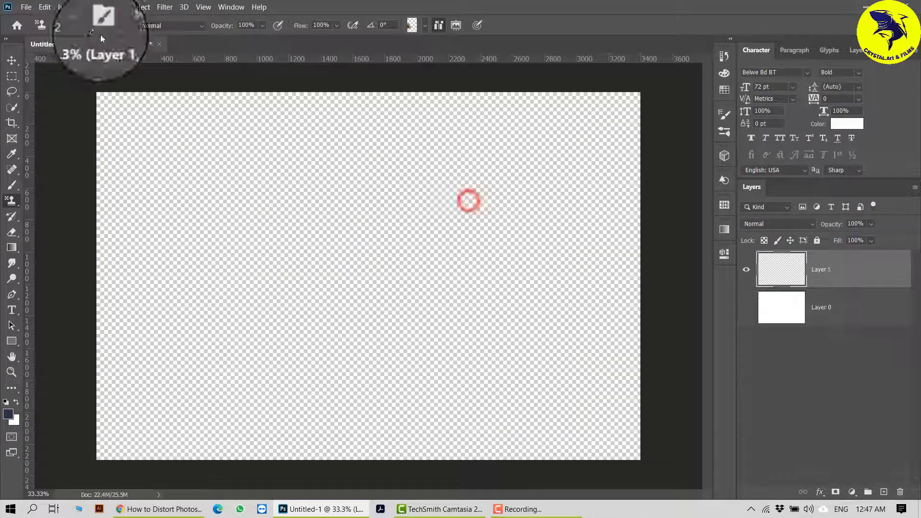
# Step: Close the Untitled-1 document without saving and open A1.jpg from the recent files
pyautogui.click(158, 45)
pyautogui.click(477, 203)
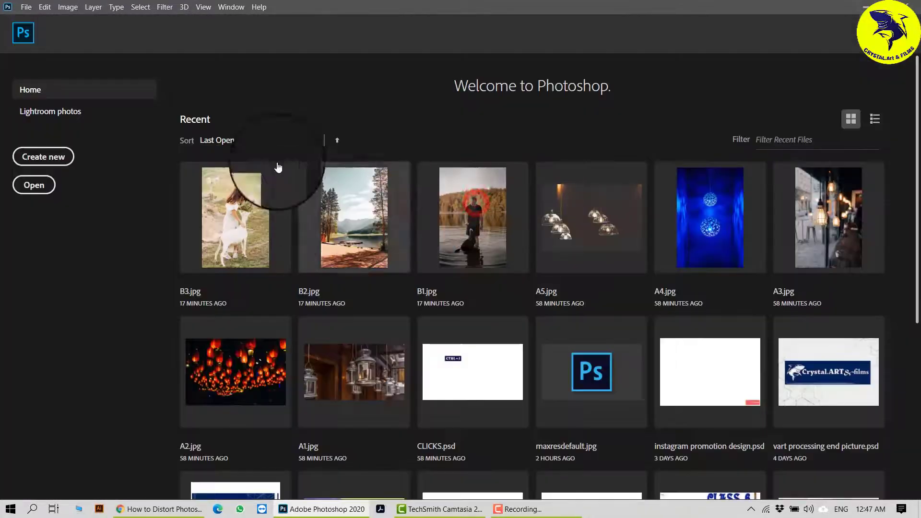
pyautogui.scroll(-3, 368, 377)
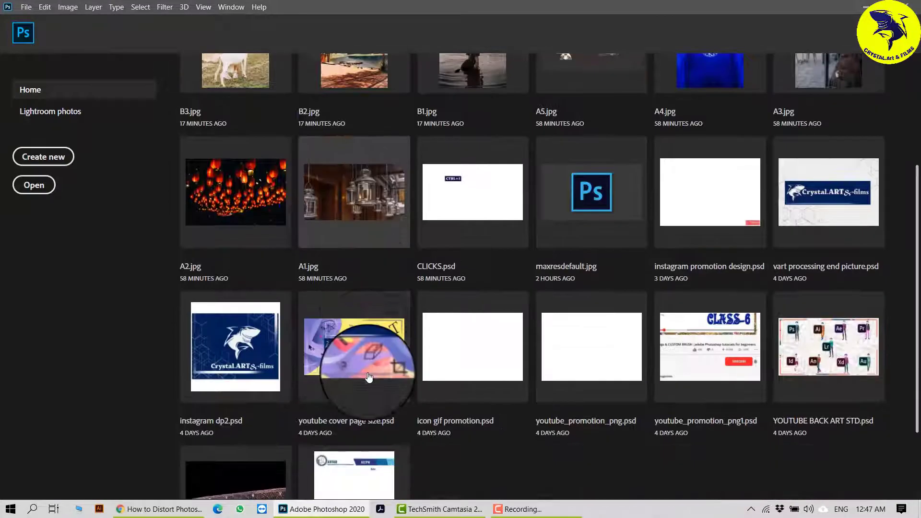
pyautogui.click(359, 211)
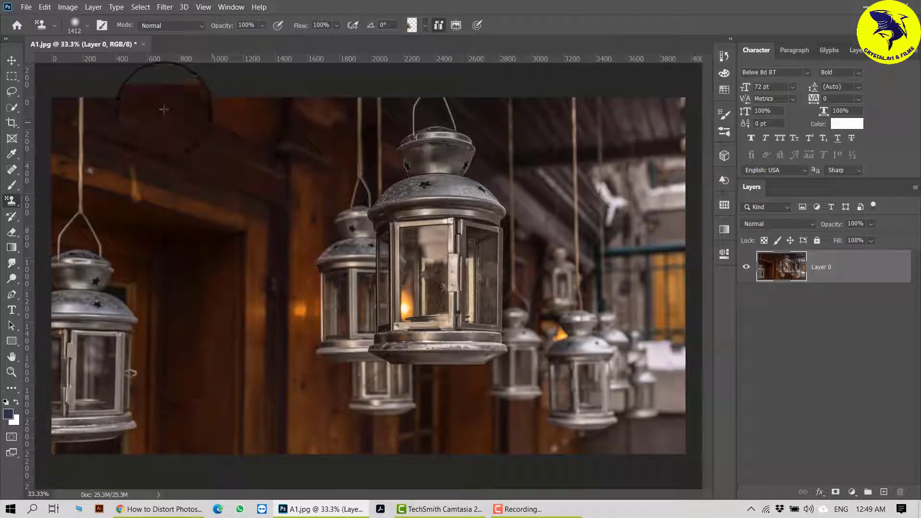
# Step: Activate the Clone Stamp tool for A1.jpg and enlarge the view to 50%
pyautogui.rightClick(14, 197)
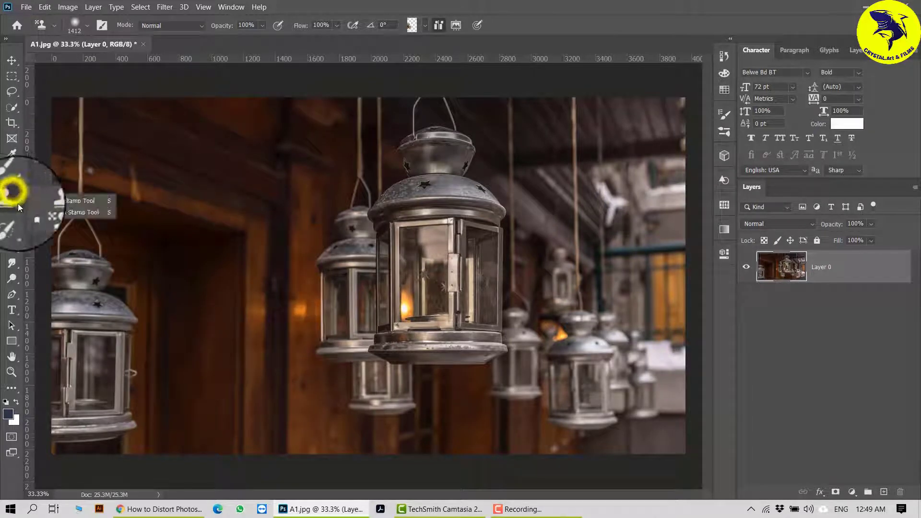
pyautogui.click(80, 200)
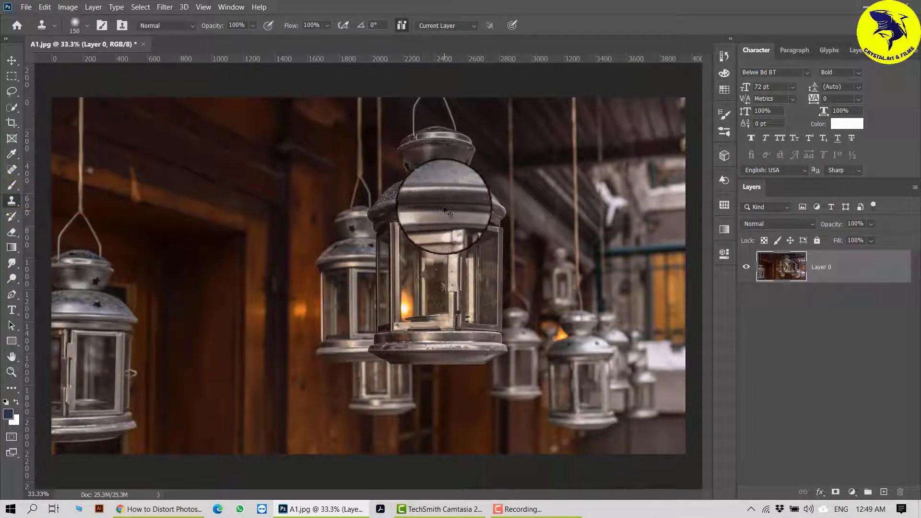
pyautogui.hotkey('ctrl', '+')
pyautogui.moveTo(485, 259)
pyautogui.mouseDown()
pyautogui.moveTo(570, 325)
pyautogui.moveTo(575, 310)
pyautogui.moveTo(589, 317)
pyautogui.mouseUp()
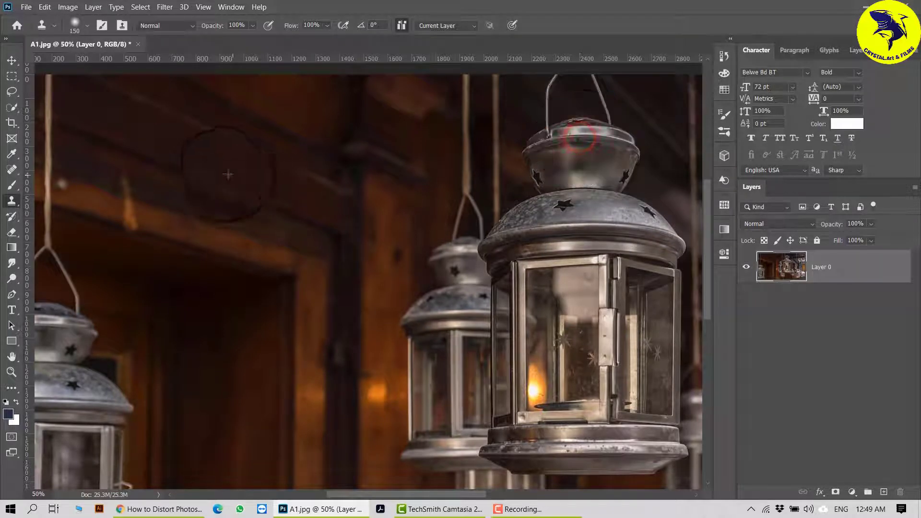
pyautogui.moveTo(217, 157)
pyautogui.mouseDown()
pyautogui.moveTo(276, 166)
pyautogui.moveTo(181, 166)
pyautogui.moveTo(220, 146)
pyautogui.moveTo(256, 154)
pyautogui.moveTo(229, 100)
pyautogui.moveTo(227, 75)
pyautogui.moveTo(200, 98)
pyautogui.moveTo(191, 125)
pyautogui.moveTo(198, 154)
pyautogui.mouseUp()
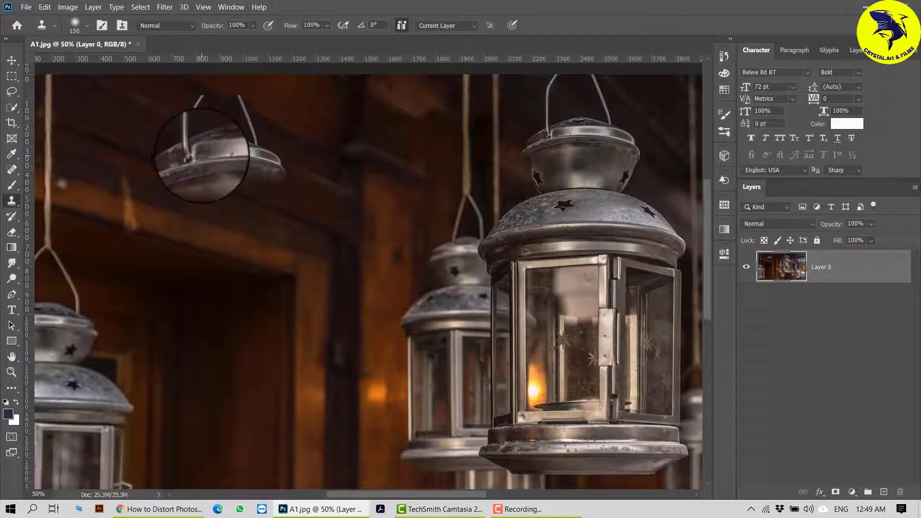
pyautogui.moveTo(218, 199)
pyautogui.mouseDown()
pyautogui.moveTo(264, 218)
pyautogui.moveTo(260, 246)
pyautogui.moveTo(243, 267)
pyautogui.mouseUp()
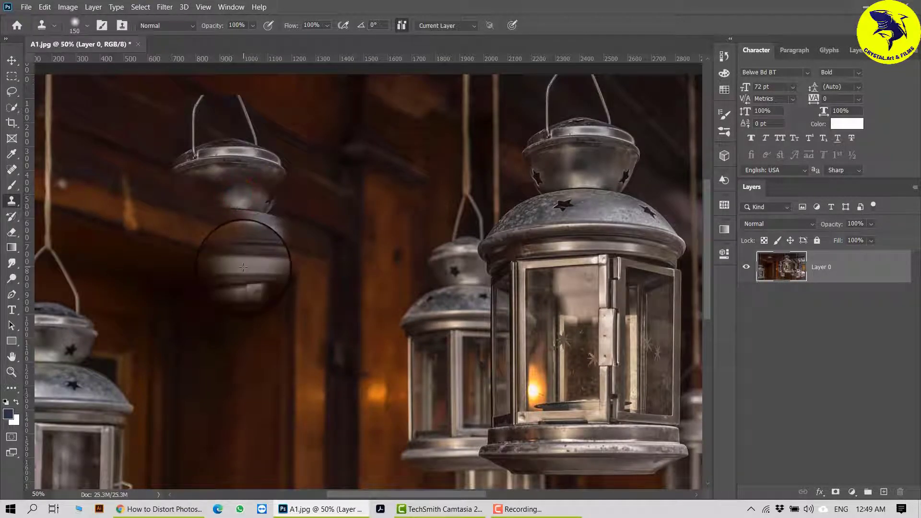
pyautogui.hotkey('ctrl', 'z')
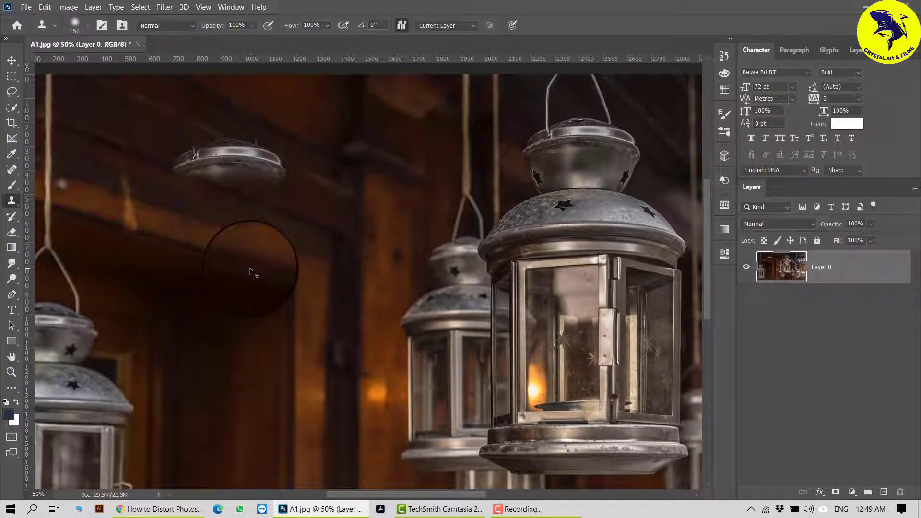
# Step: Sample the lid of the large front lantern and clone its handle, dome and glass body onto the dark wood to its left
pyautogui.scroll(2, 329, 195)
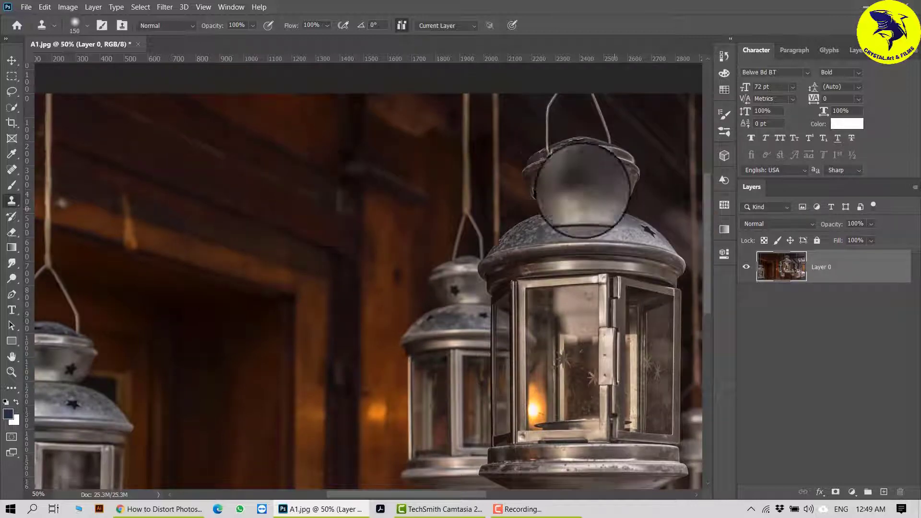
pyautogui.keyDown('alt'); pyautogui.click(580, 150); pyautogui.keyUp('alt')
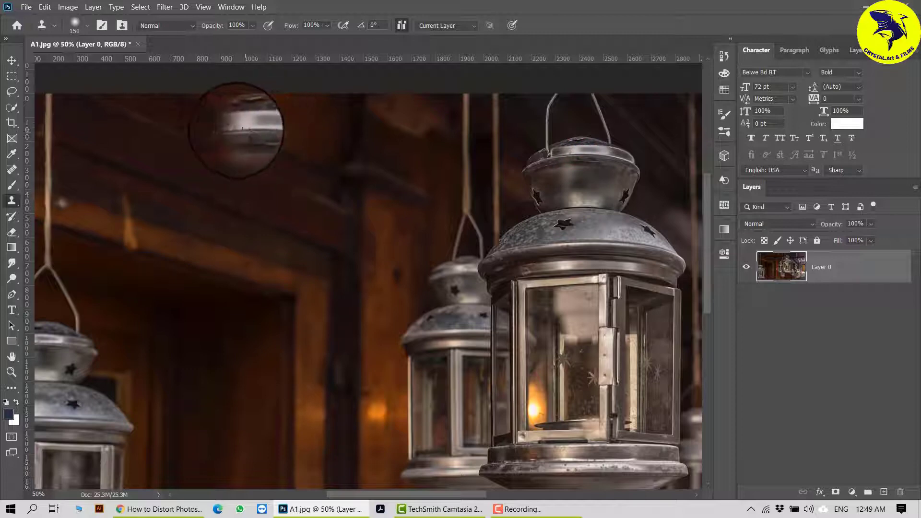
pyautogui.moveTo(242, 129)
pyautogui.mouseDown()
pyautogui.moveTo(218, 134)
pyautogui.moveTo(220, 113)
pyautogui.moveTo(236, 91)
pyautogui.moveTo(274, 102)
pyautogui.moveTo(265, 93)
pyautogui.mouseUp()
pyautogui.moveTo(251, 123)
pyautogui.mouseDown()
pyautogui.moveTo(287, 127)
pyautogui.moveTo(277, 147)
pyautogui.mouseUp()
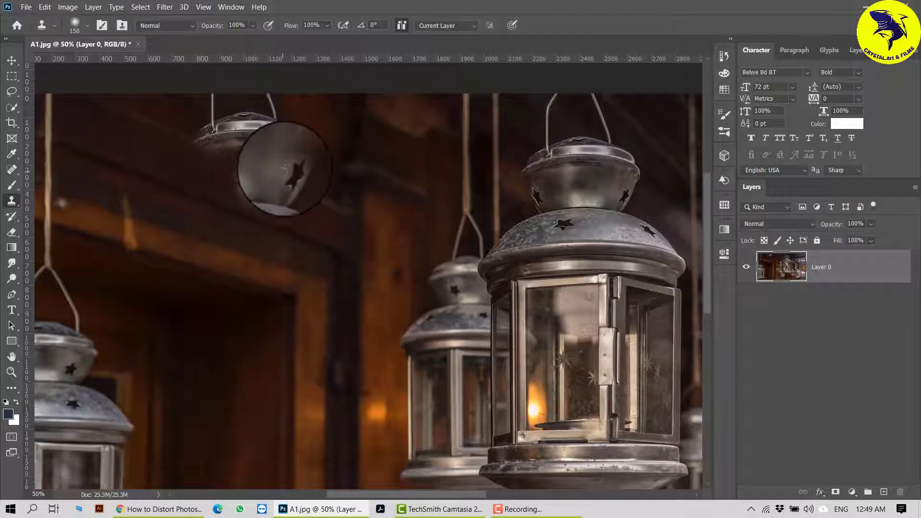
pyautogui.moveTo(281, 165)
pyautogui.mouseDown()
pyautogui.moveTo(277, 230)
pyautogui.moveTo(257, 219)
pyautogui.mouseUp()
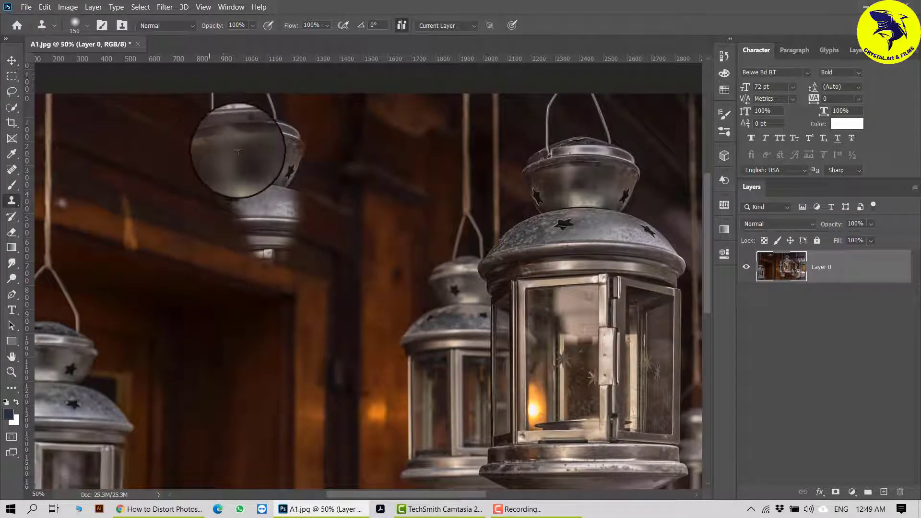
pyautogui.moveTo(238, 152); pyautogui.dragTo(239, 149)
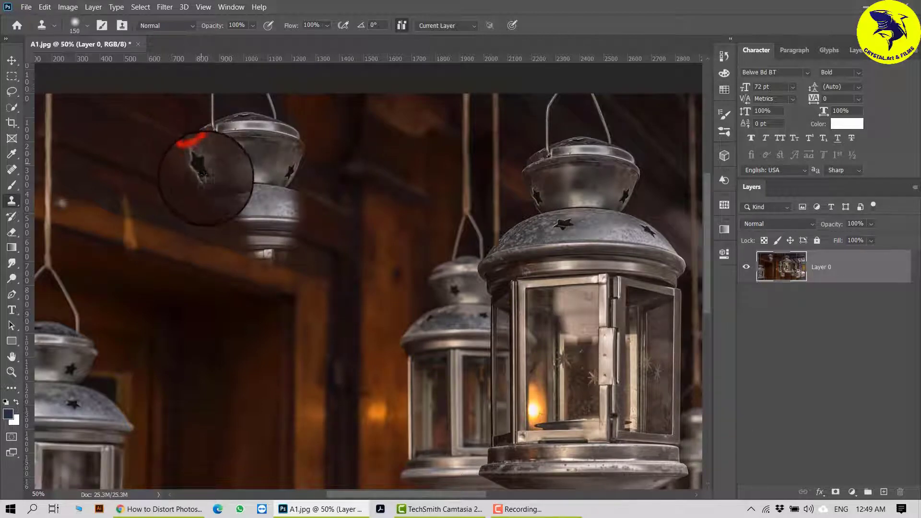
pyautogui.moveTo(205, 176)
pyautogui.mouseDown()
pyautogui.moveTo(218, 267)
pyautogui.moveTo(238, 244)
pyautogui.moveTo(229, 192)
pyautogui.moveTo(266, 304)
pyautogui.moveTo(289, 262)
pyautogui.moveTo(295, 204)
pyautogui.moveTo(309, 213)
pyautogui.moveTo(287, 318)
pyautogui.moveTo(238, 341)
pyautogui.moveTo(274, 362)
pyautogui.moveTo(260, 386)
pyautogui.moveTo(259, 405)
pyautogui.moveTo(272, 403)
pyautogui.moveTo(262, 443)
pyautogui.moveTo(238, 428)
pyautogui.moveTo(231, 406)
pyautogui.moveTo(248, 282)
pyautogui.moveTo(253, 396)
pyautogui.moveTo(206, 257)
pyautogui.moveTo(199, 414)
pyautogui.moveTo(193, 408)
pyautogui.moveTo(183, 349)
pyautogui.moveTo(193, 256)
pyautogui.moveTo(200, 336)
pyautogui.moveTo(185, 425)
pyautogui.moveTo(226, 440)
pyautogui.mouseUp()
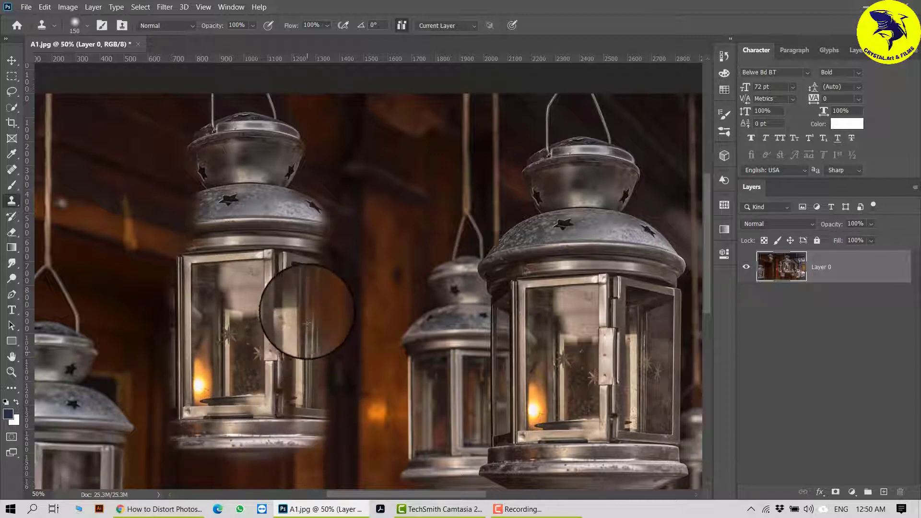
# Step: Set the clone brush size to 70 and paint in the right side of the cloned lantern's dome, frame and glass
pyautogui.press(']')
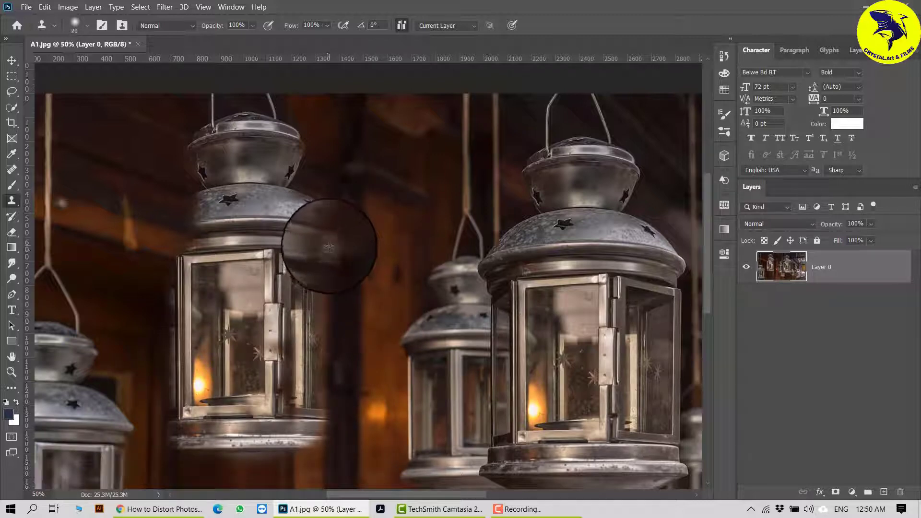
pyautogui.press('[')
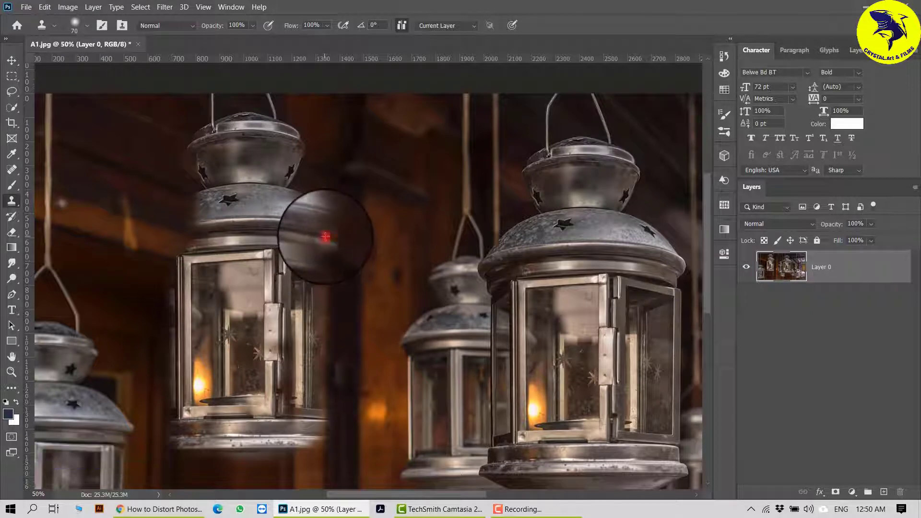
pyautogui.moveTo(326, 236); pyautogui.dragTo(321, 415)
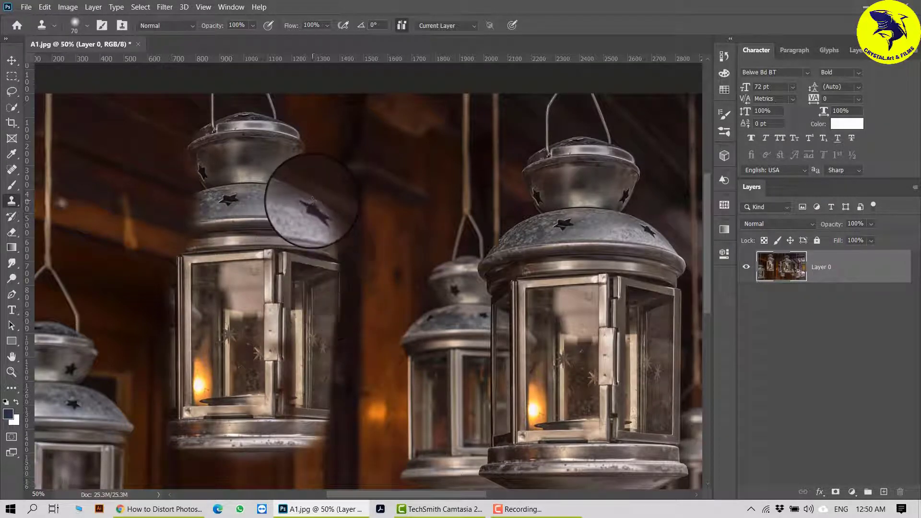
pyautogui.moveTo(313, 200)
pyautogui.mouseDown()
pyautogui.moveTo(337, 229)
pyautogui.moveTo(343, 272)
pyautogui.mouseUp()
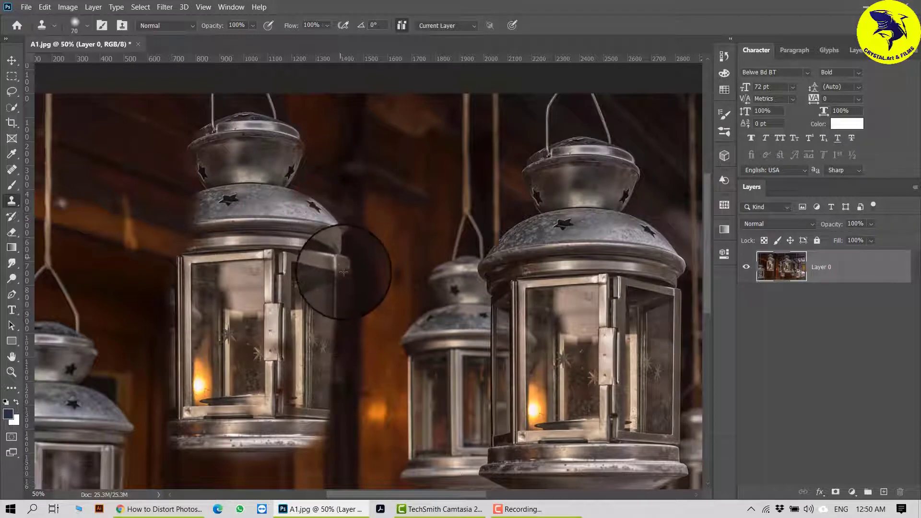
pyautogui.moveTo(318, 221)
pyautogui.mouseDown()
pyautogui.moveTo(348, 272)
pyautogui.moveTo(335, 404)
pyautogui.mouseUp()
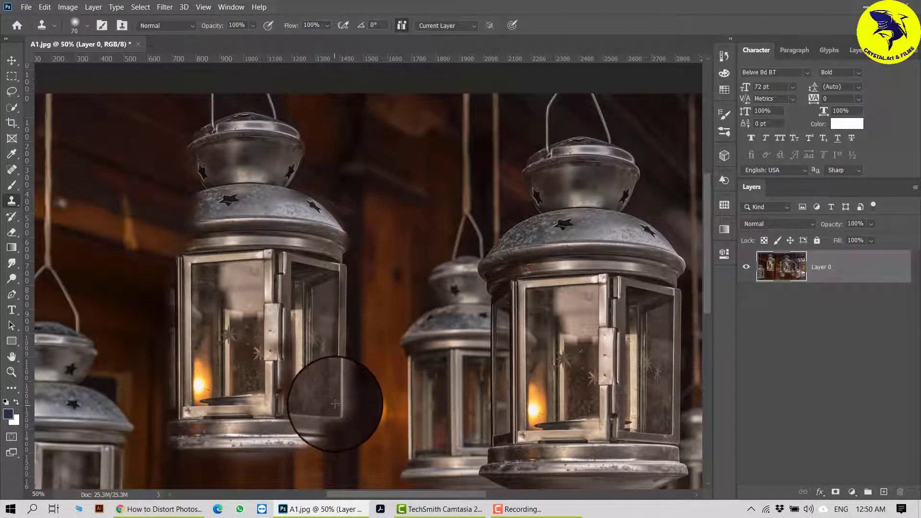
# Step: Clone the lantern's base and underside, and fill in the left side of the copy's dome and body
pyautogui.moveTo(341, 312)
pyautogui.mouseDown()
pyautogui.moveTo(333, 380)
pyautogui.moveTo(341, 417)
pyautogui.moveTo(333, 432)
pyautogui.moveTo(296, 440)
pyautogui.moveTo(328, 411)
pyautogui.moveTo(339, 441)
pyautogui.moveTo(348, 441)
pyautogui.moveTo(203, 442)
pyautogui.mouseUp()
pyautogui.scroll(-2, 222, 438)
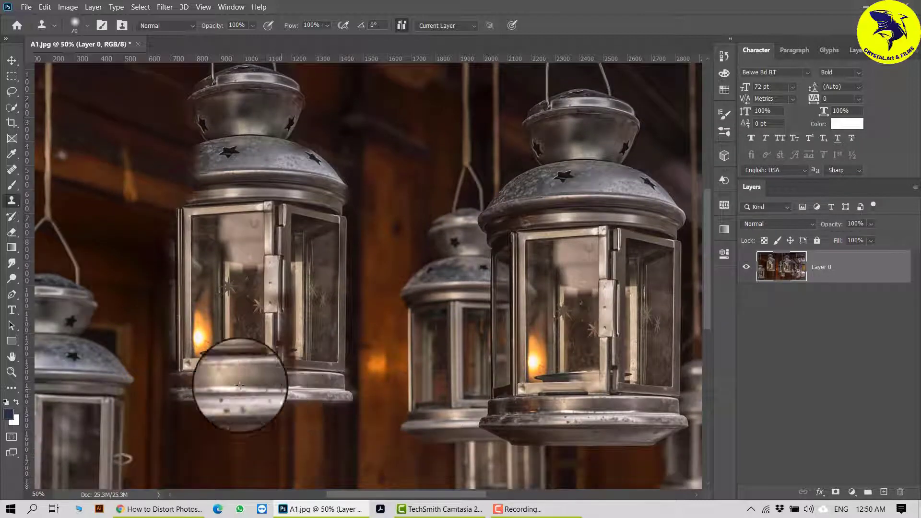
pyautogui.moveTo(201, 403)
pyautogui.mouseDown()
pyautogui.moveTo(287, 413)
pyautogui.moveTo(327, 404)
pyautogui.moveTo(275, 410)
pyautogui.moveTo(347, 401)
pyautogui.moveTo(218, 412)
pyautogui.moveTo(178, 397)
pyautogui.moveTo(207, 415)
pyautogui.moveTo(237, 416)
pyautogui.moveTo(210, 436)
pyautogui.moveTo(207, 416)
pyautogui.moveTo(178, 398)
pyautogui.moveTo(199, 413)
pyautogui.mouseUp()
pyautogui.scroll(2, 154, 254)
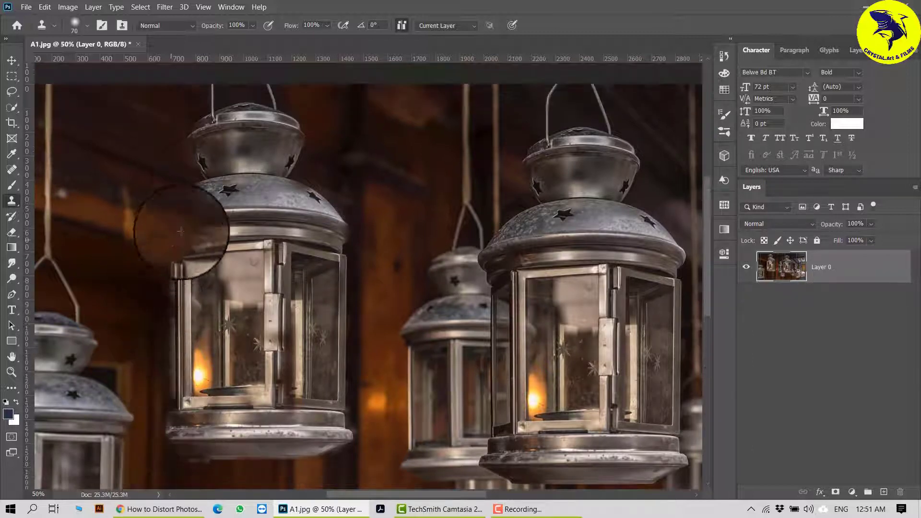
pyautogui.moveTo(202, 166)
pyautogui.mouseDown()
pyautogui.moveTo(180, 242)
pyautogui.moveTo(207, 212)
pyautogui.moveTo(207, 182)
pyautogui.moveTo(187, 249)
pyautogui.moveTo(180, 195)
pyautogui.moveTo(168, 230)
pyautogui.moveTo(169, 268)
pyautogui.moveTo(193, 222)
pyautogui.moveTo(183, 240)
pyautogui.moveTo(172, 234)
pyautogui.moveTo(167, 253)
pyautogui.moveTo(157, 365)
pyautogui.moveTo(167, 436)
pyautogui.moveTo(154, 392)
pyautogui.moveTo(161, 348)
pyautogui.moveTo(161, 399)
pyautogui.moveTo(164, 349)
pyautogui.moveTo(167, 371)
pyautogui.moveTo(165, 274)
pyautogui.mouseUp()
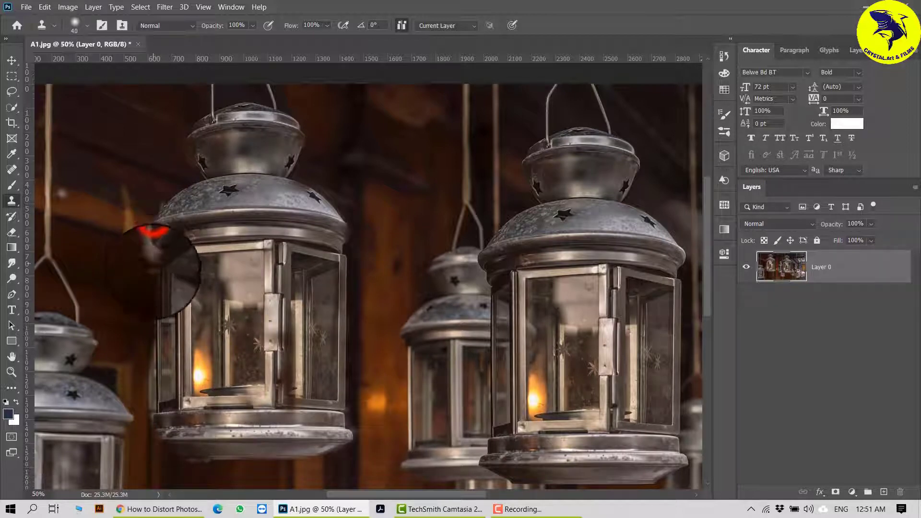
# Step: Set the clone brush size to 40 and refine the copy's left dome rim at 200% zoom, resampling the dark background beside it
pyautogui.moveTo(152, 331)
pyautogui.mouseDown()
pyautogui.moveTo(163, 396)
pyautogui.moveTo(164, 234)
pyautogui.mouseUp()
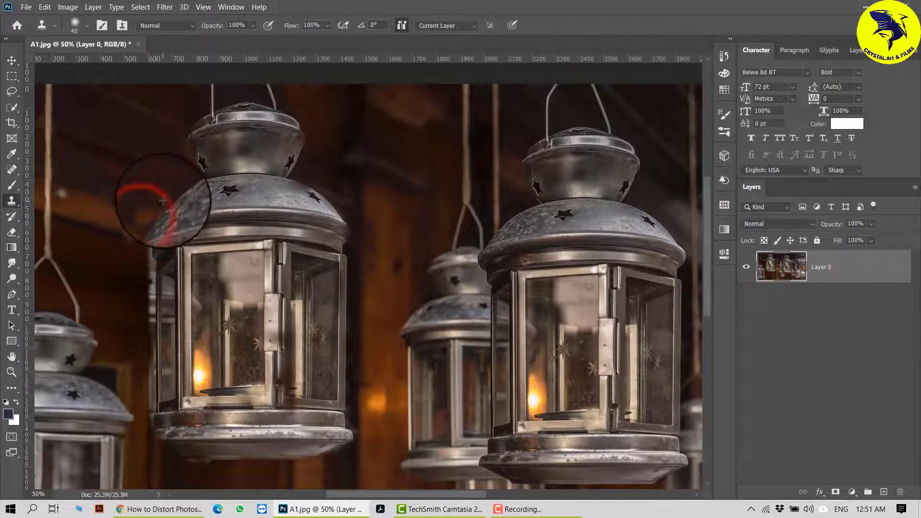
pyautogui.click(153, 196)
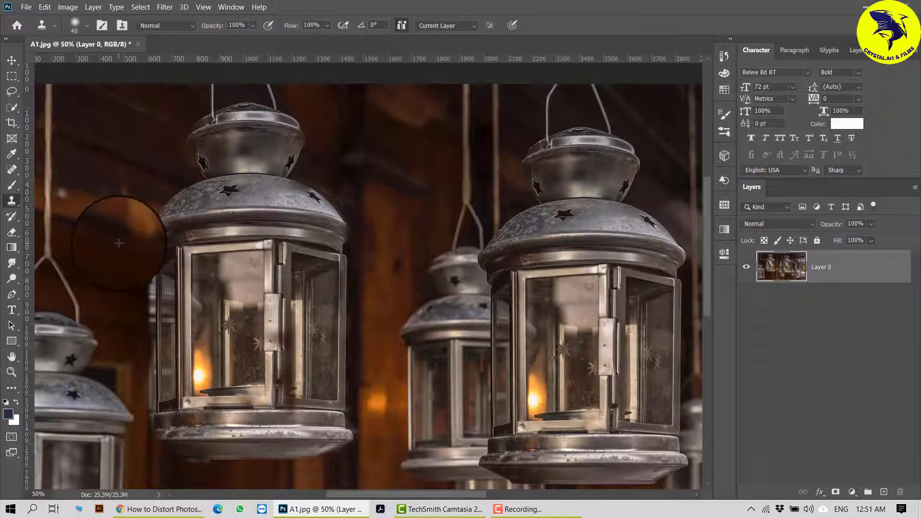
pyautogui.scroll(4, 119, 243)
pyautogui.moveTo(97, 238); pyautogui.dragTo(476, 333)
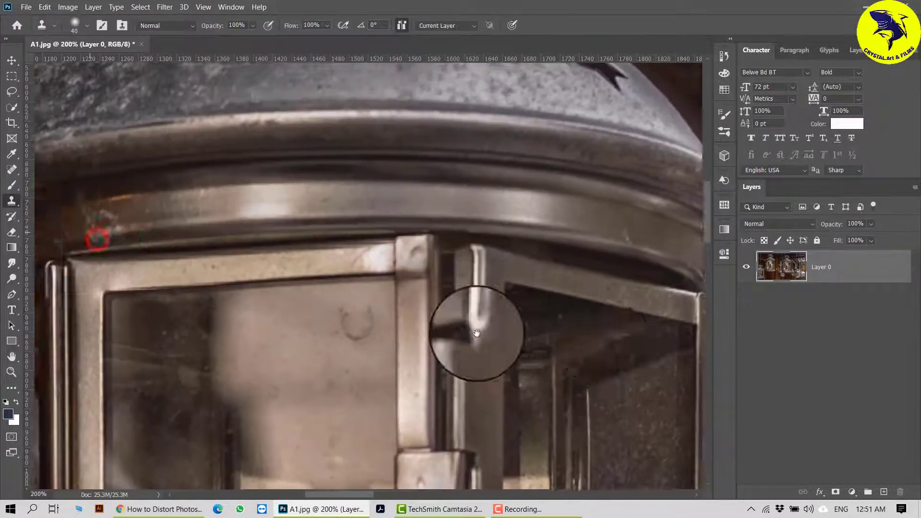
pyautogui.moveTo(211, 254)
pyautogui.mouseDown()
pyautogui.moveTo(482, 329)
pyautogui.moveTo(483, 376)
pyautogui.mouseUp()
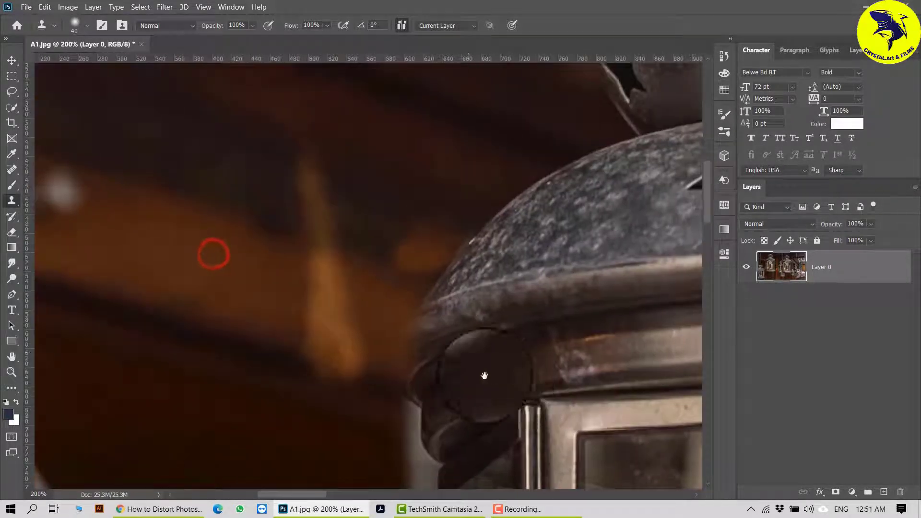
pyautogui.click(471, 281)
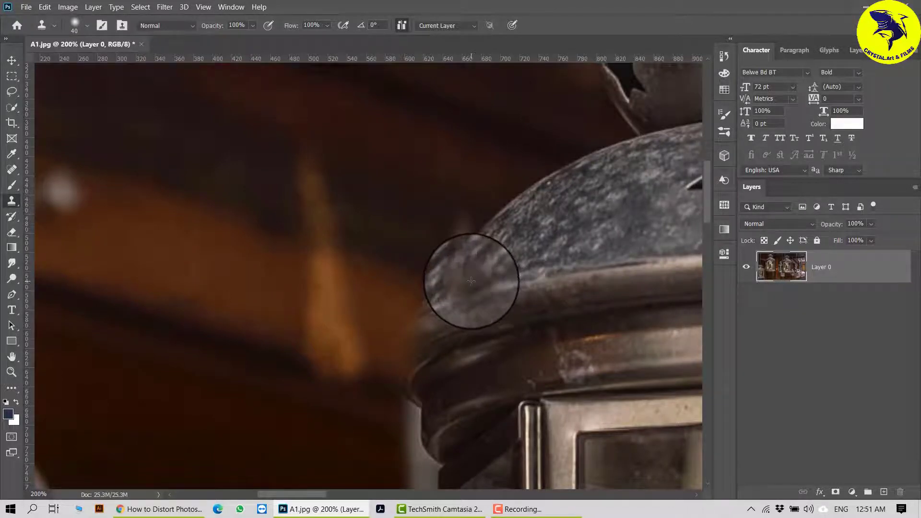
pyautogui.click(405, 238)
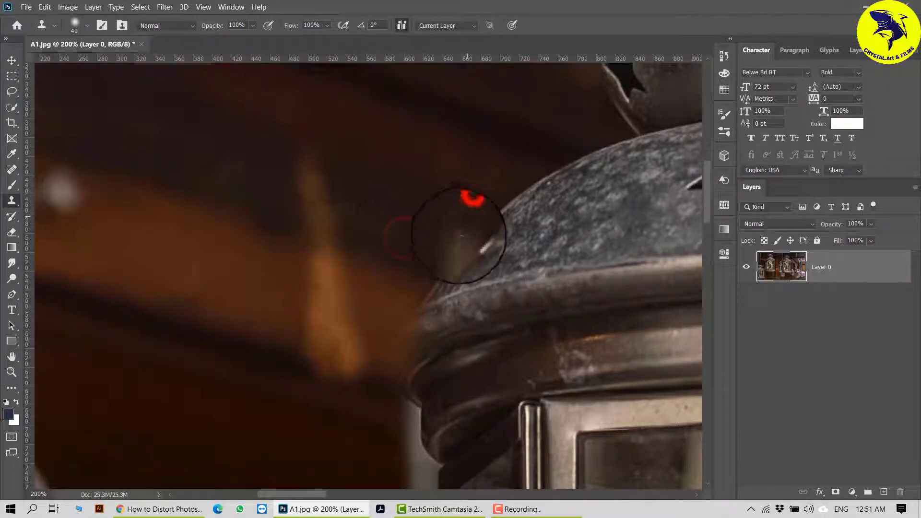
# Step: Clean the left edge of the cloned lantern's upper glass body by cloning dark wood over the leftover light fringe
pyautogui.scroll(-3, 449, 247)
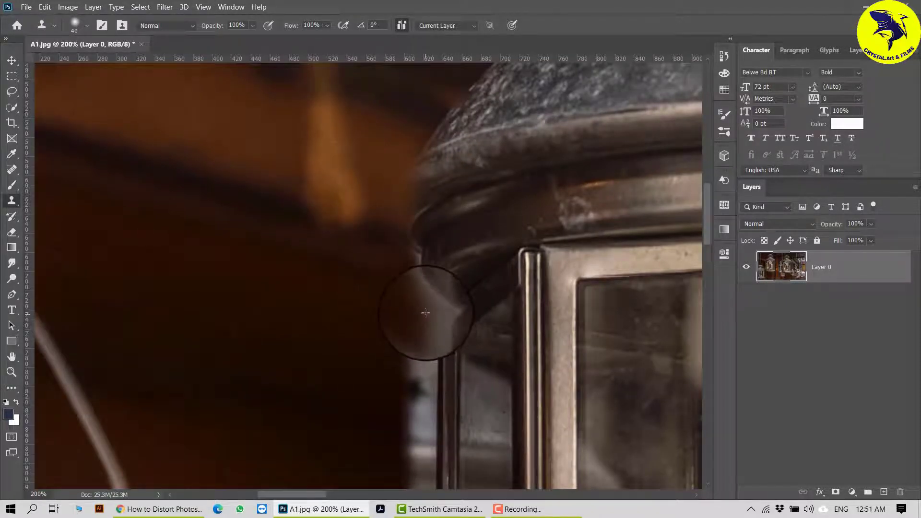
pyautogui.scroll(-3, 425, 313)
pyautogui.moveTo(406, 218)
pyautogui.mouseDown()
pyautogui.moveTo(425, 314)
pyautogui.moveTo(421, 380)
pyautogui.moveTo(397, 273)
pyautogui.mouseUp()
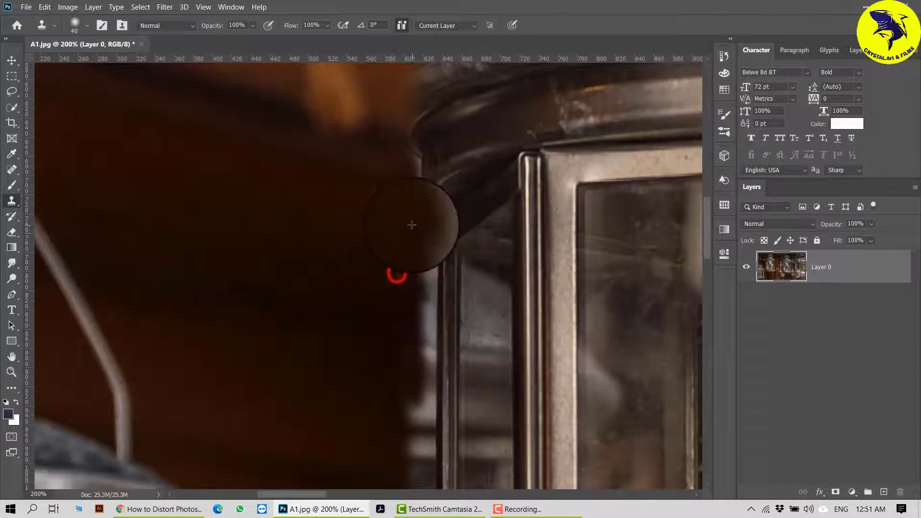
pyautogui.moveTo(419, 221); pyautogui.dragTo(416, 262)
pyautogui.moveTo(419, 294); pyautogui.dragTo(421, 403)
pyautogui.scroll(-4, 415, 134)
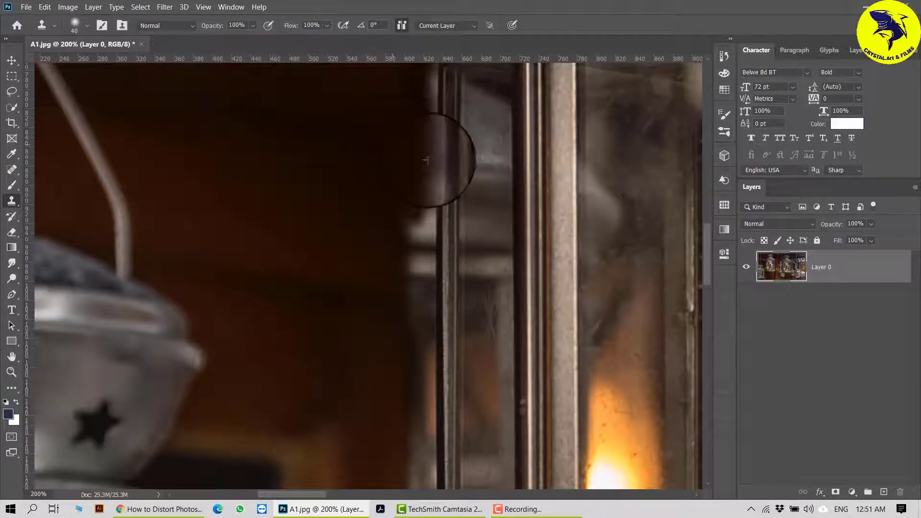
pyautogui.moveTo(415, 272)
pyautogui.mouseDown()
pyautogui.moveTo(432, 333)
pyautogui.moveTo(424, 368)
pyautogui.mouseUp()
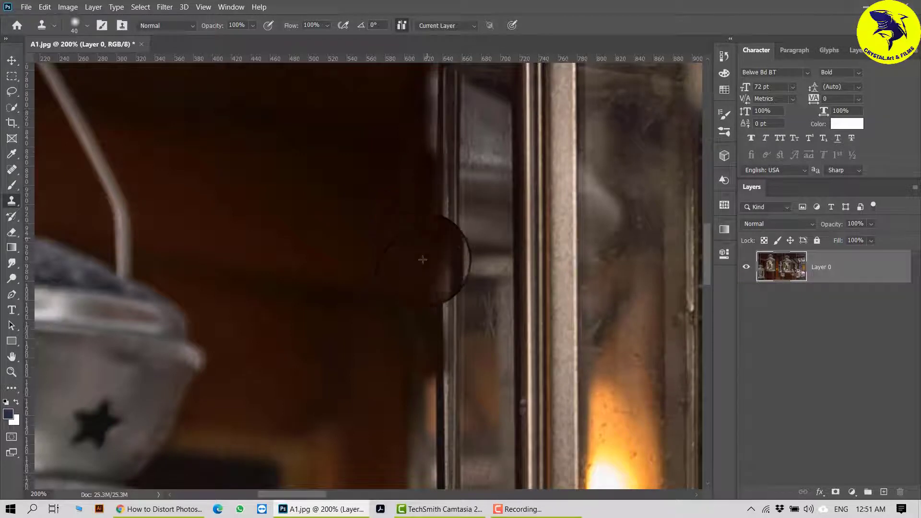
pyautogui.scroll(-3, 422, 212)
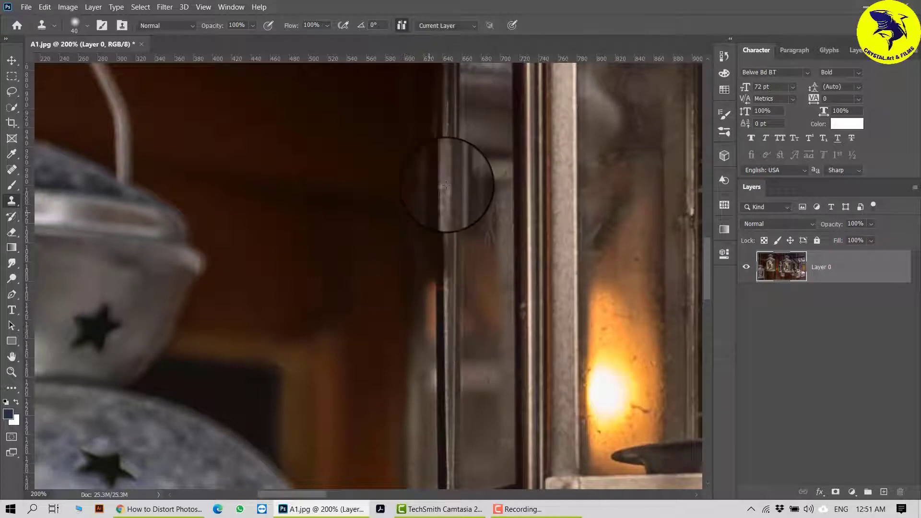
# Step: Clone brown wood over the pale remnants along the copy's lower left glass edge, down to its base rim
pyautogui.scroll(-2, 408, 241)
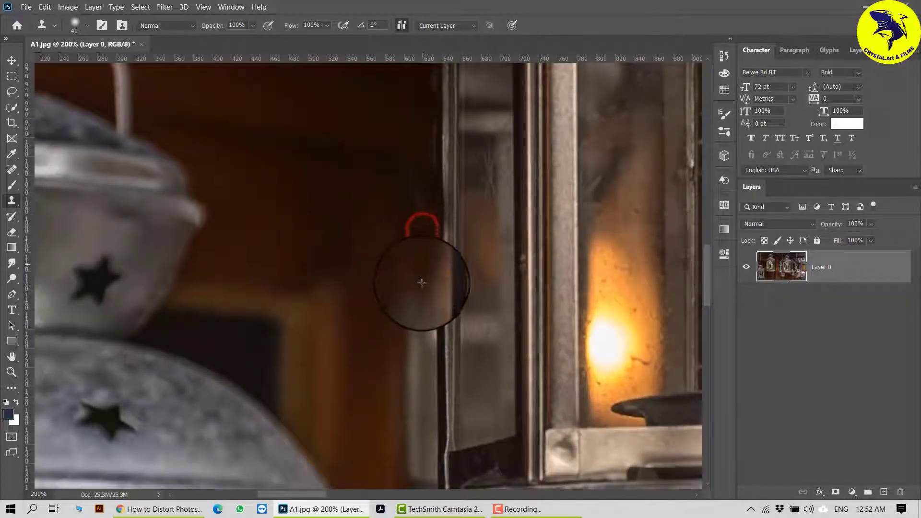
pyautogui.scroll(-2, 393, 186)
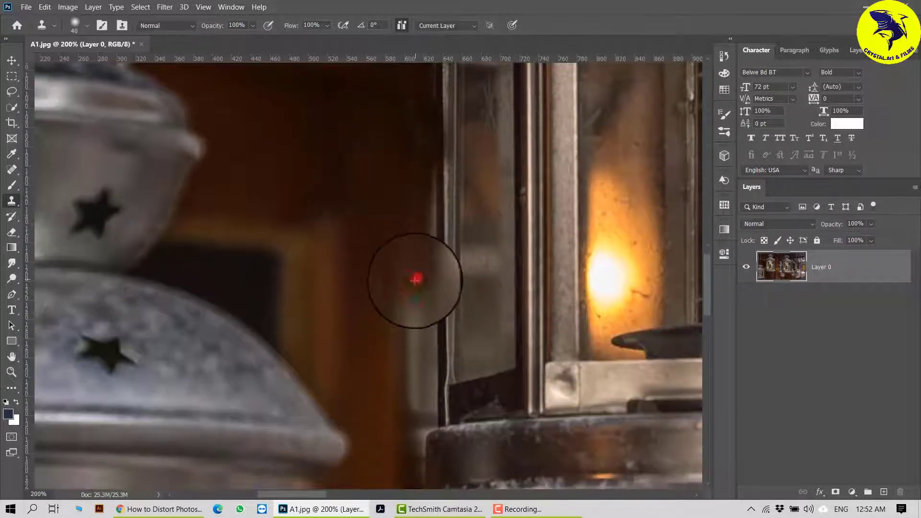
pyautogui.click(419, 427)
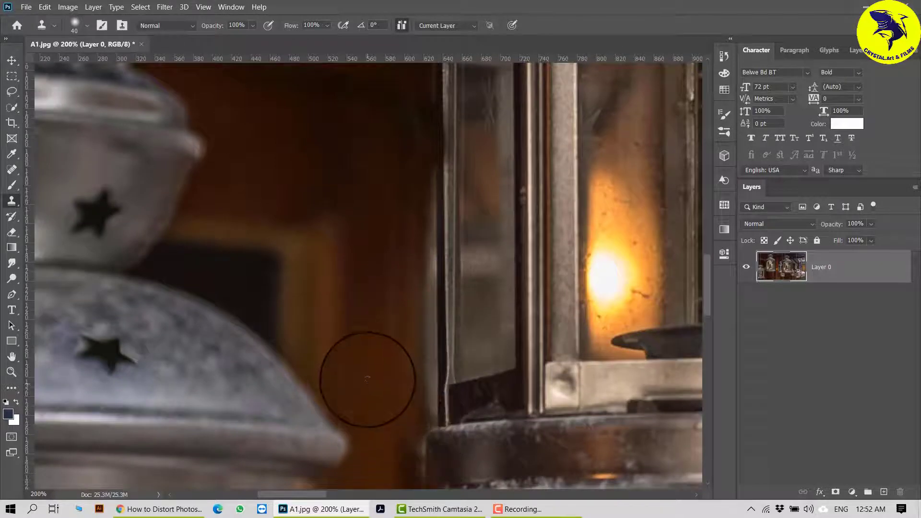
pyautogui.click(423, 433)
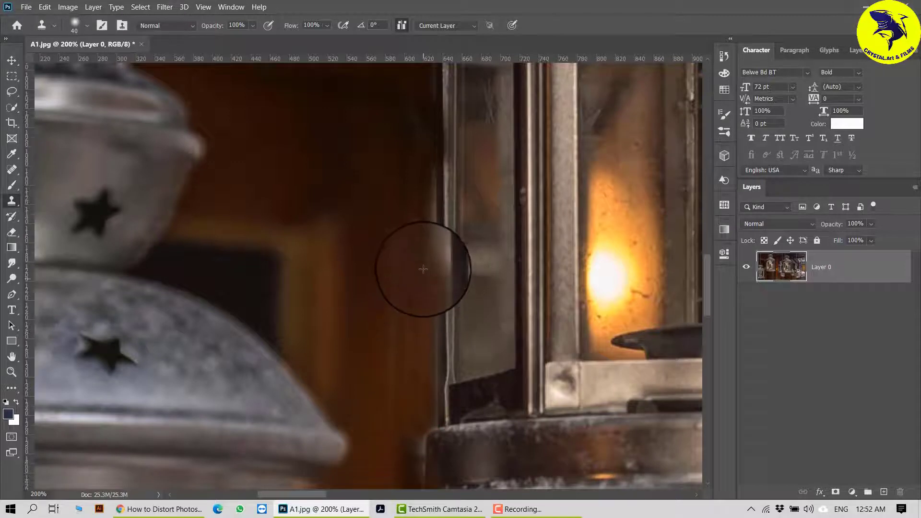
pyautogui.scroll(-4, 416, 190)
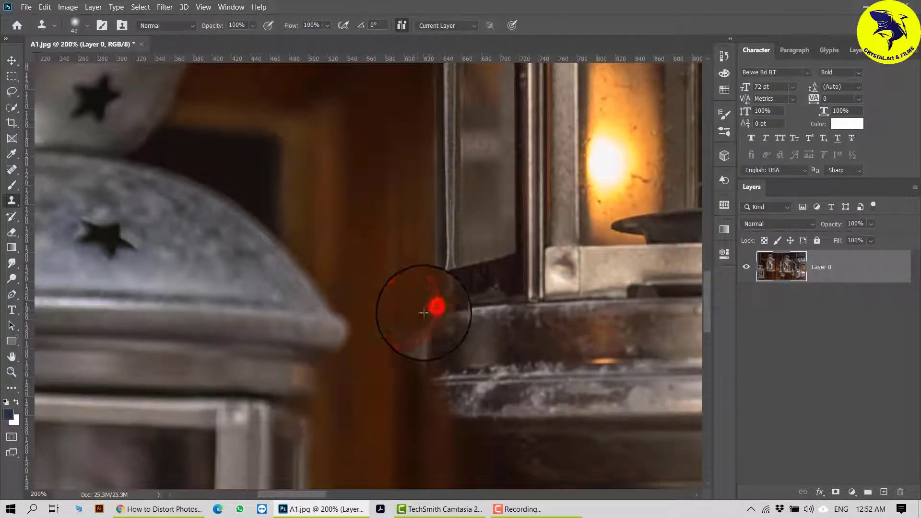
pyautogui.scroll(-6, 403, 308)
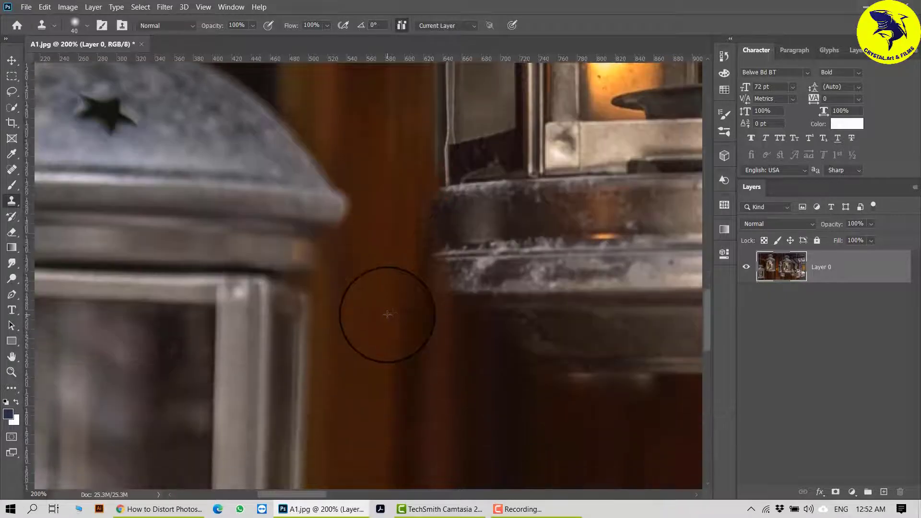
pyautogui.scroll(-5, 408, 263)
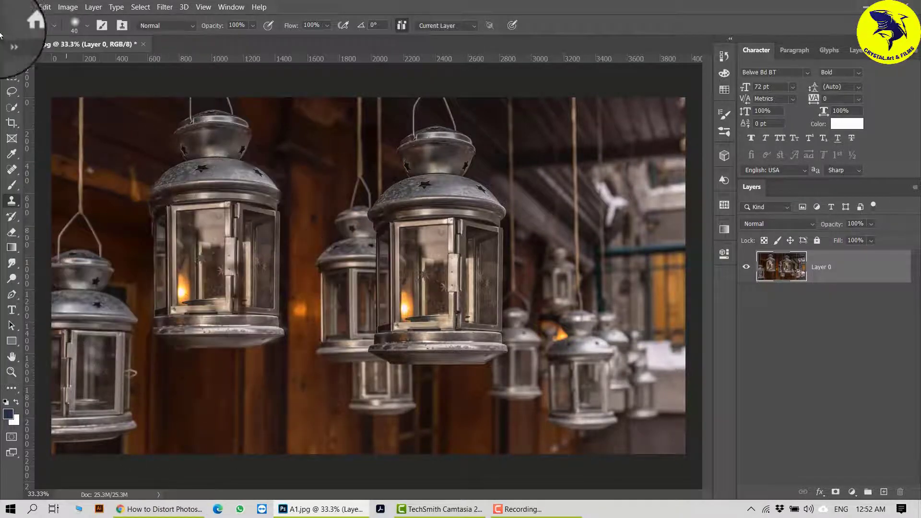
# Step: Add a new empty layer above Layer 0 and activate the Clone Stamp tool for it
pyautogui.click(11, 61)
pyautogui.moveTo(175, 227)
pyautogui.mouseDown()
pyautogui.moveTo(181, 243)
pyautogui.moveTo(158, 258)
pyautogui.moveTo(178, 243)
pyautogui.mouseUp()
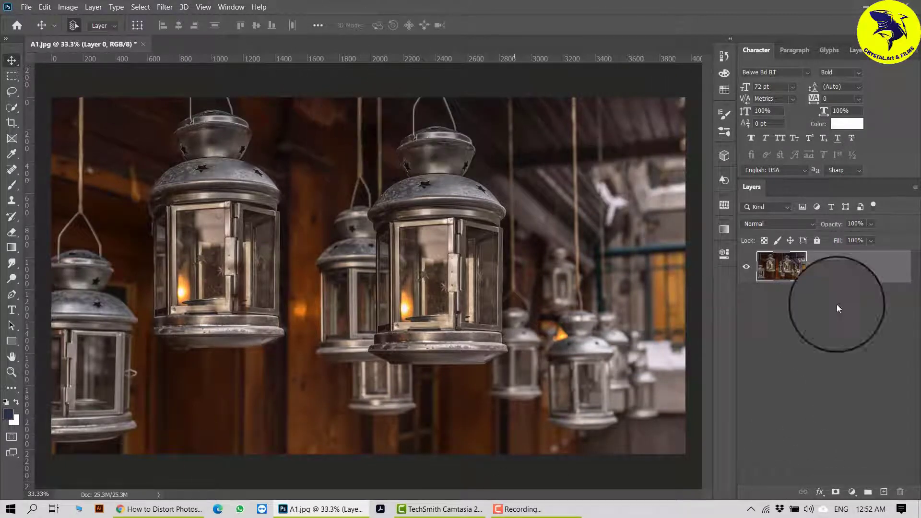
pyautogui.click(886, 494)
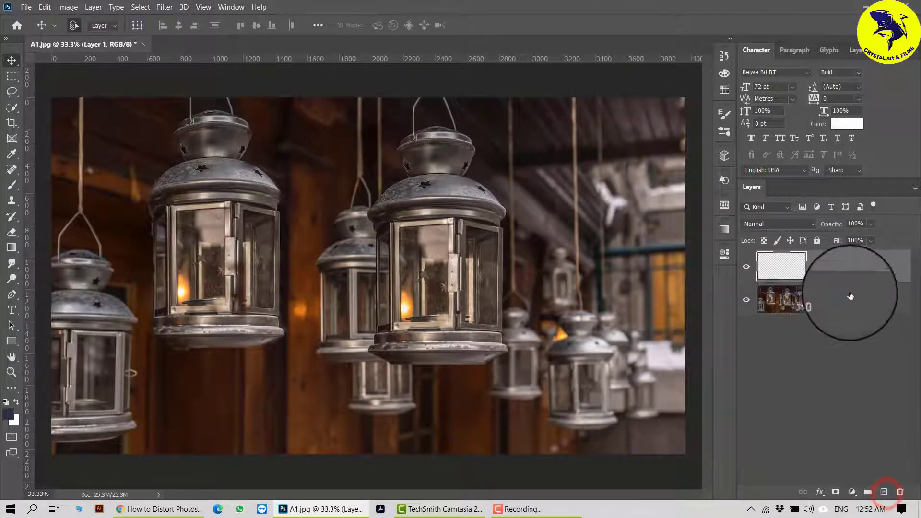
pyautogui.click(12, 201)
pyautogui.click(71, 201)
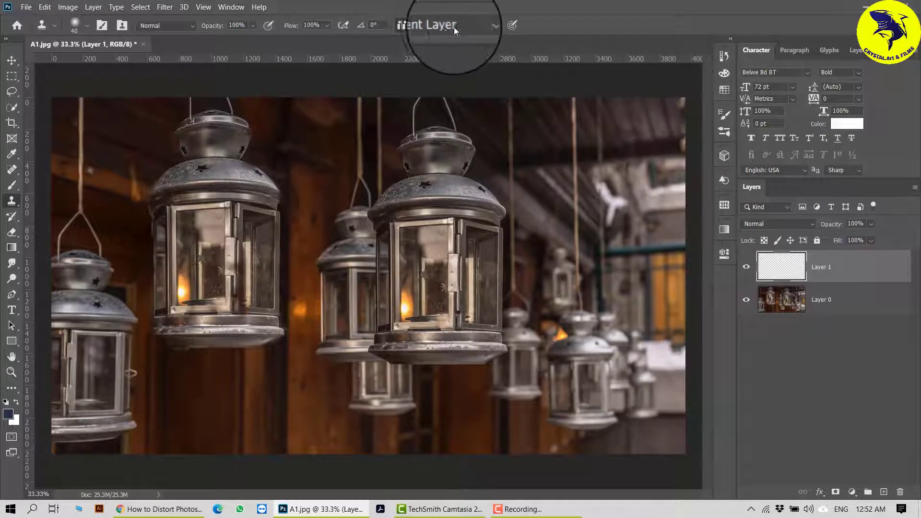
# Step: Set the Clone Stamp to sample All Layers
pyautogui.click(475, 26)
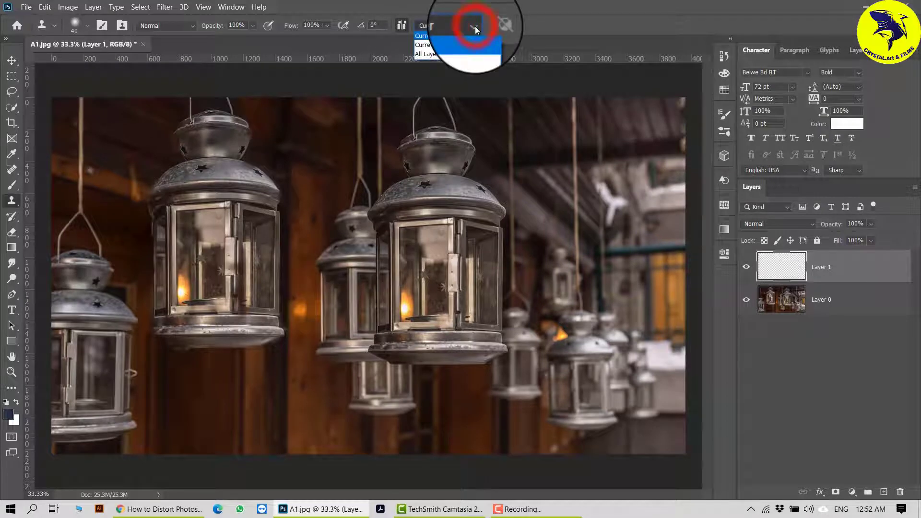
pyautogui.click(465, 38)
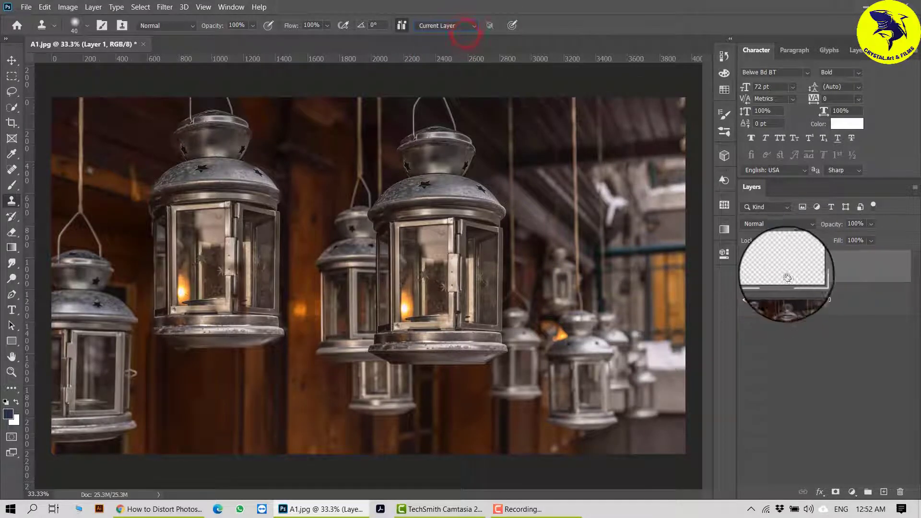
pyautogui.click(476, 27)
pyautogui.click(455, 56)
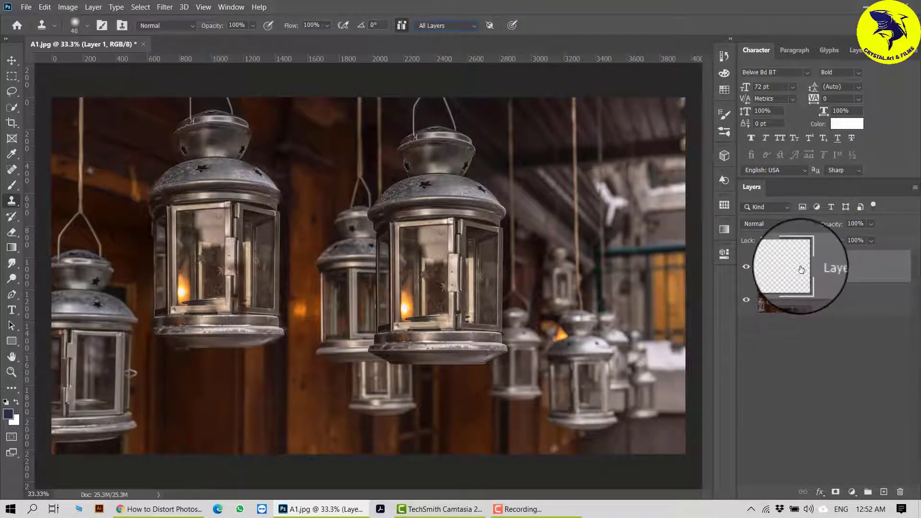
pyautogui.rightClick(8, 207)
pyautogui.click(89, 200)
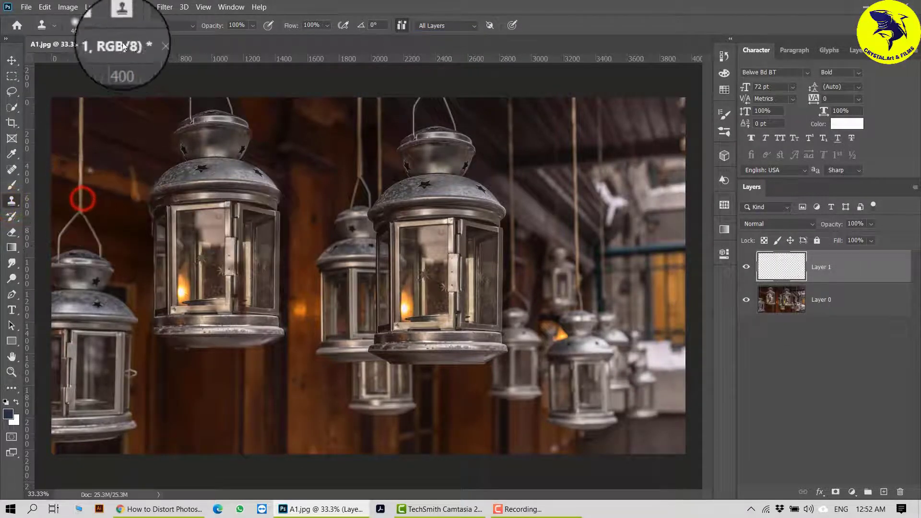
# Step: Enlarge the clone brush to 175, sample the front lantern's dome, and clone the lantern into the picture's upper right corner on Layer 1
pyautogui.click(74, 22)
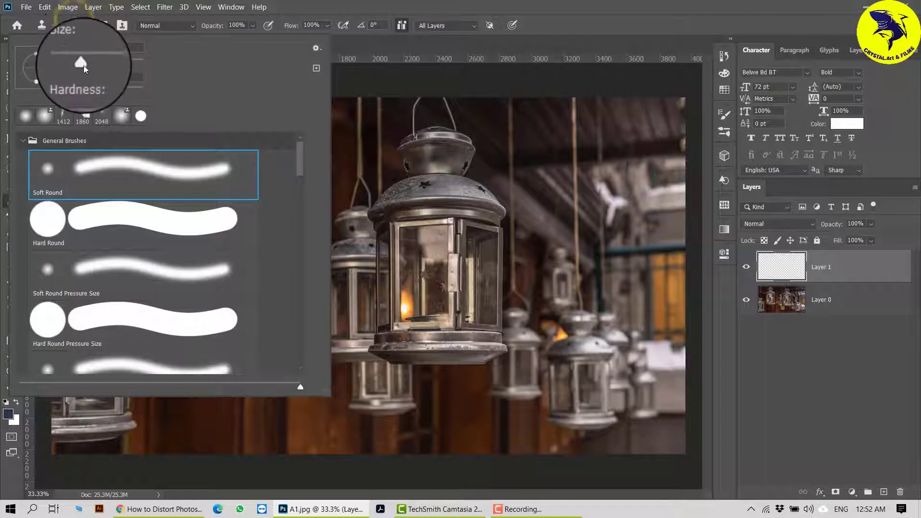
pyautogui.moveTo(84, 65); pyautogui.dragTo(94, 63)
pyautogui.click(331, 4)
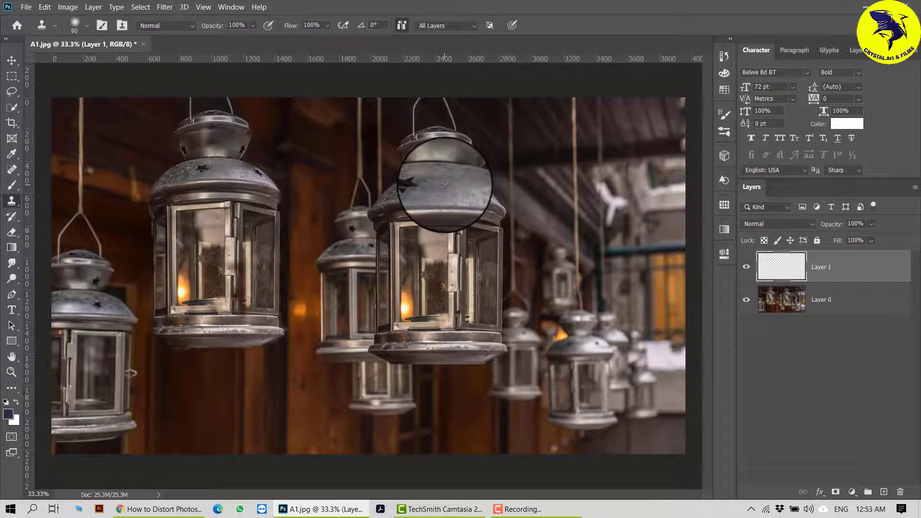
pyautogui.press(']')
pyautogui.press(']')
pyautogui.press(']')
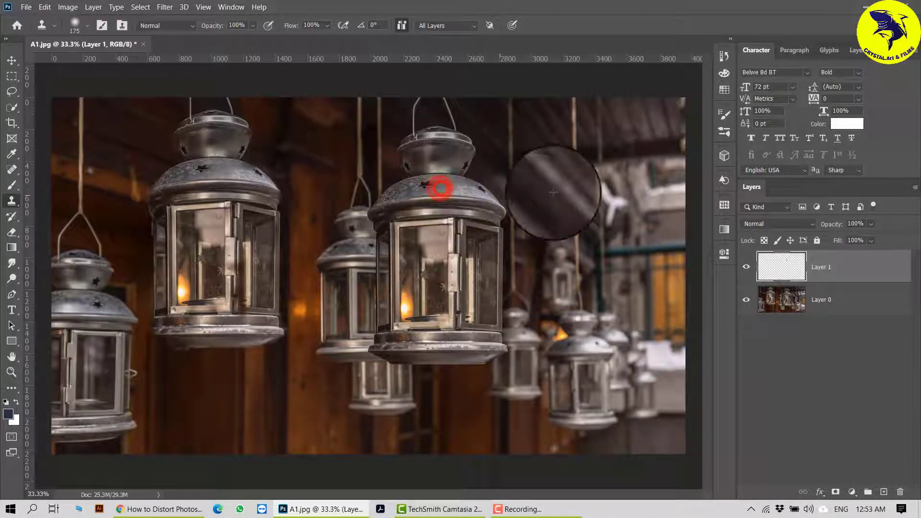
pyautogui.moveTo(664, 90)
pyautogui.mouseDown()
pyautogui.moveTo(656, 129)
pyautogui.moveTo(665, 243)
pyautogui.moveTo(682, 254)
pyautogui.moveTo(686, 241)
pyautogui.moveTo(682, 184)
pyautogui.moveTo(641, 208)
pyautogui.moveTo(649, 162)
pyautogui.moveTo(638, 240)
pyautogui.moveTo(686, 247)
pyautogui.moveTo(629, 242)
pyautogui.moveTo(625, 233)
pyautogui.moveTo(630, 71)
pyautogui.moveTo(621, 73)
pyautogui.moveTo(608, 148)
pyautogui.moveTo(606, 247)
pyautogui.moveTo(659, 263)
pyautogui.moveTo(687, 258)
pyautogui.moveTo(627, 262)
pyautogui.moveTo(606, 247)
pyautogui.moveTo(594, 78)
pyautogui.moveTo(626, 194)
pyautogui.moveTo(555, 144)
pyautogui.moveTo(649, 138)
pyautogui.mouseUp()
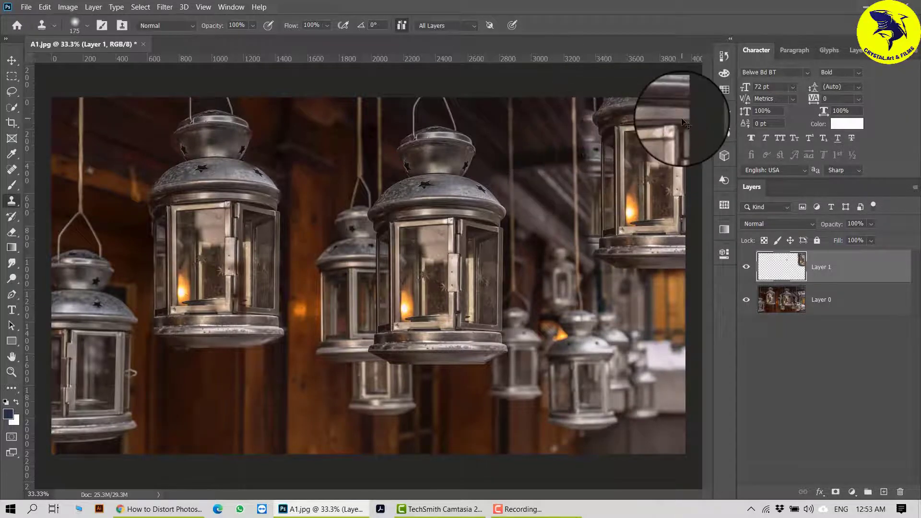
# Step: At 100% zoom, sample the blurred background beside the new lantern and paint over the unwanted lantern remnants beside its lower glass and base
pyautogui.hotkey('ctrl', '+')
pyautogui.moveTo(624, 226); pyautogui.dragTo(338, 334)
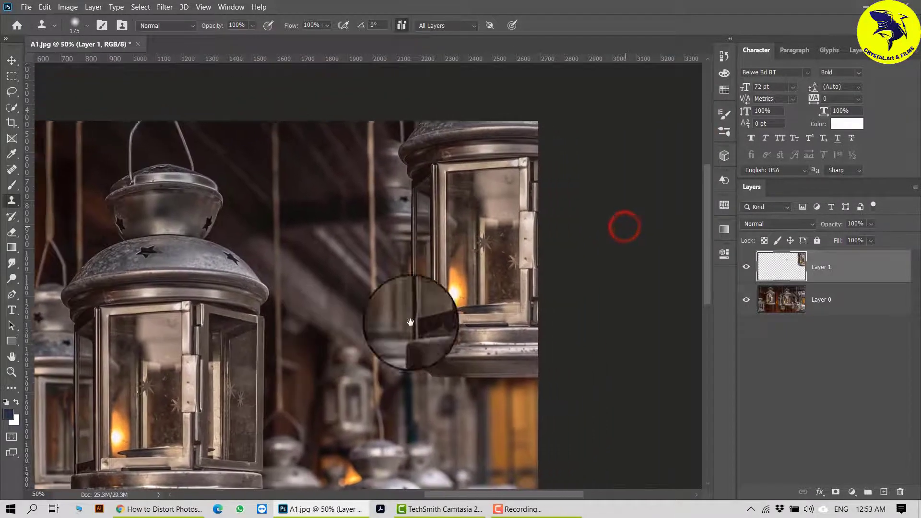
pyautogui.hotkey('ctrl', '+')
pyautogui.hotkey('ctrl', '+')
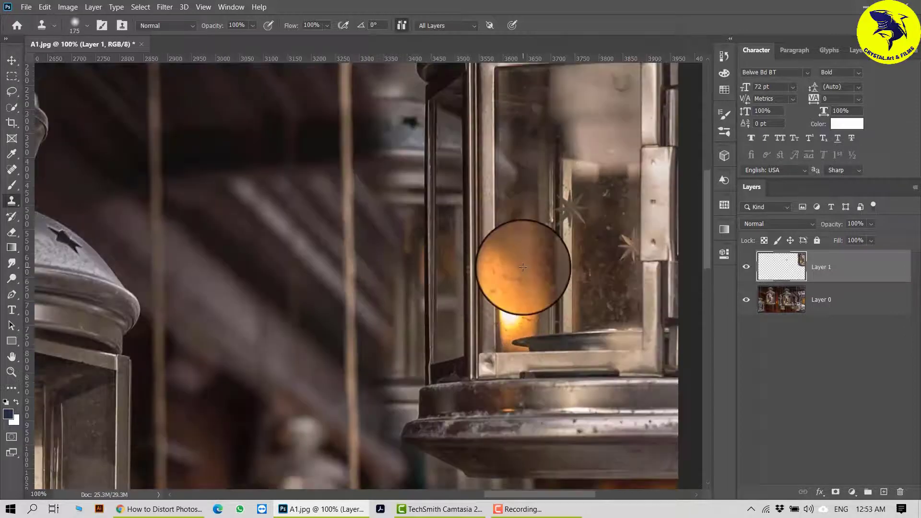
pyautogui.scroll(-1, 480, 273)
pyautogui.keyDown('alt'); pyautogui.click(379, 239); pyautogui.keyUp('alt')
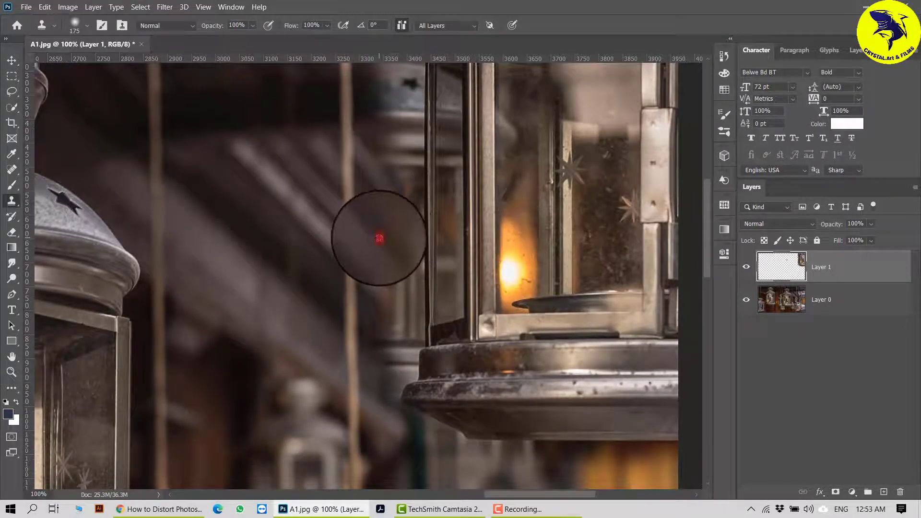
pyautogui.click(395, 236)
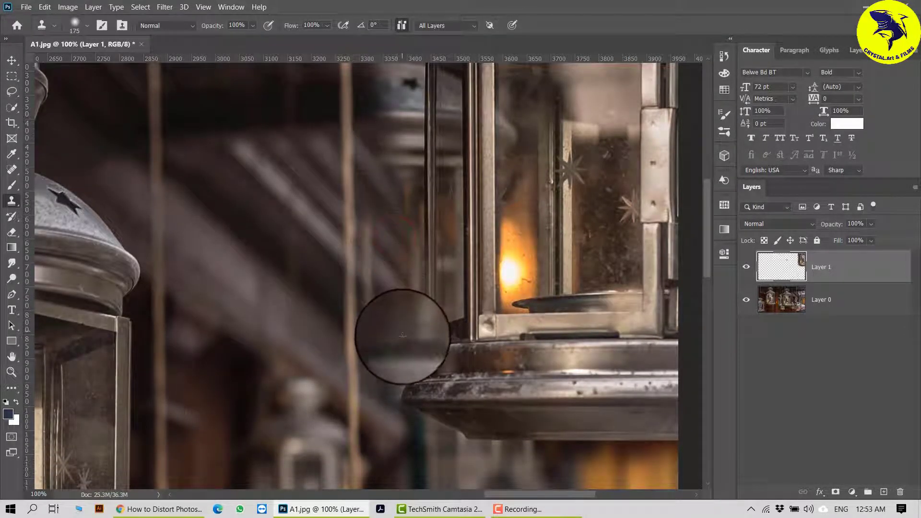
pyautogui.click(376, 376)
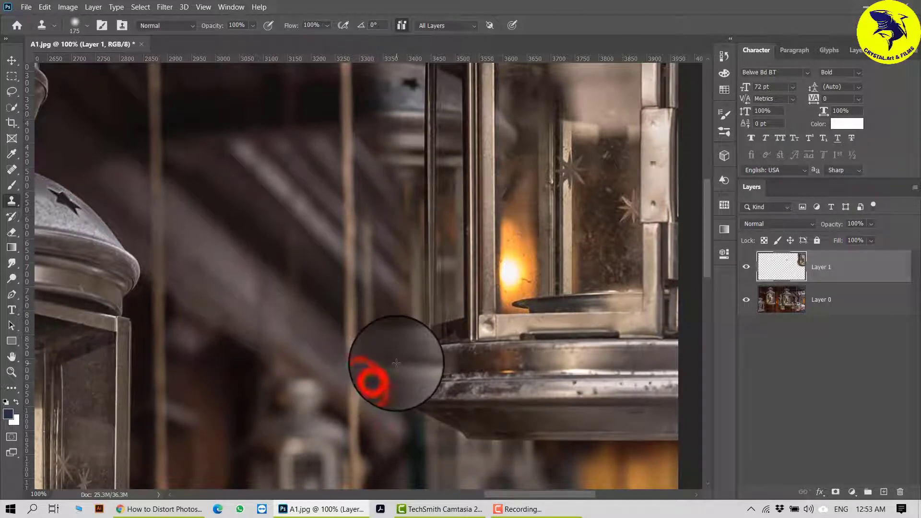
# Step: Clone dark background over the blurred lantern remnants beside the new copy's upper glass and dome rim
pyautogui.scroll(2, 361, 232)
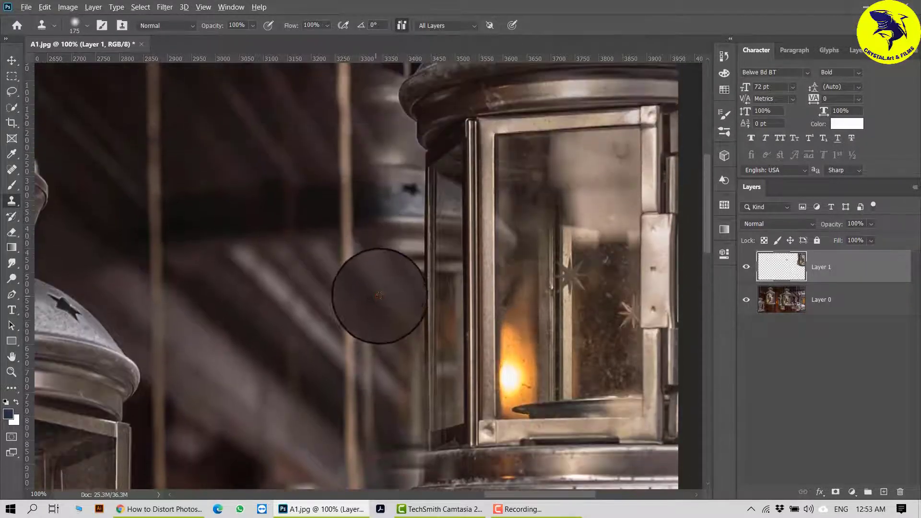
pyautogui.click(398, 286)
pyautogui.scroll(2, 396, 182)
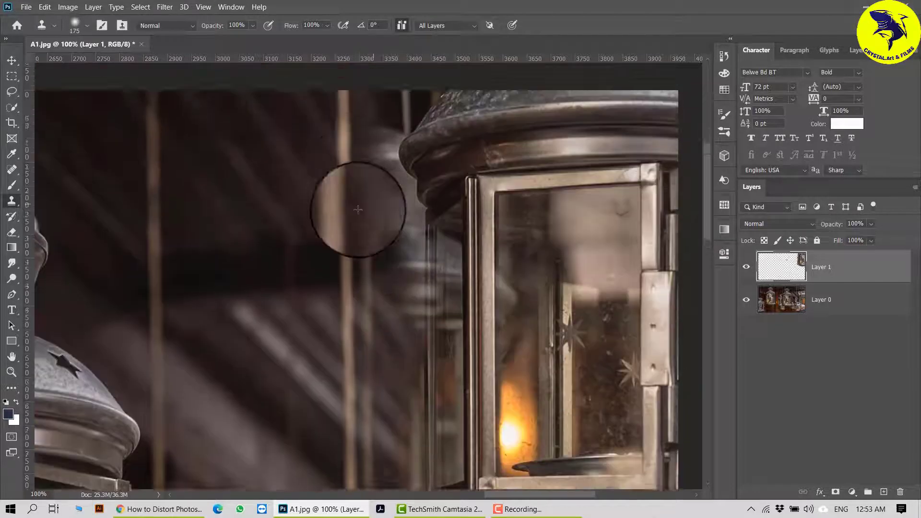
pyautogui.click(383, 301)
pyautogui.click(395, 291)
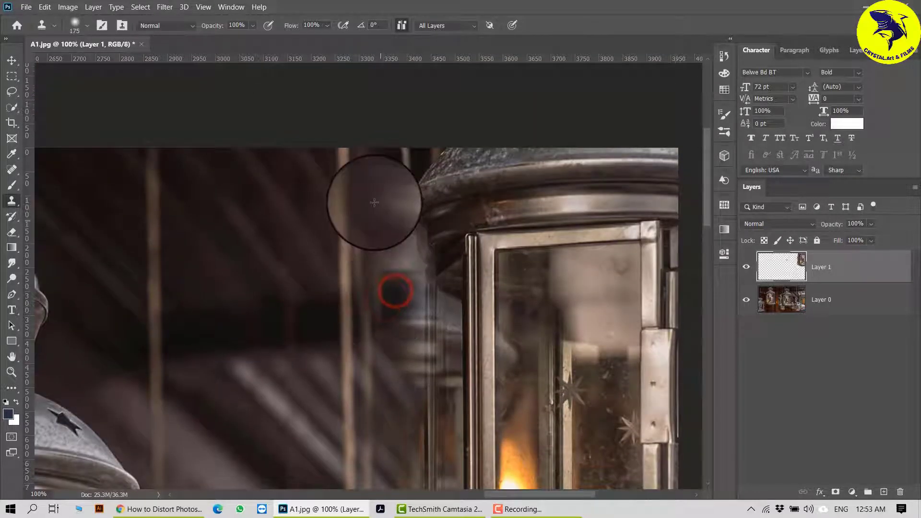
pyautogui.click(387, 163)
pyautogui.click(382, 181)
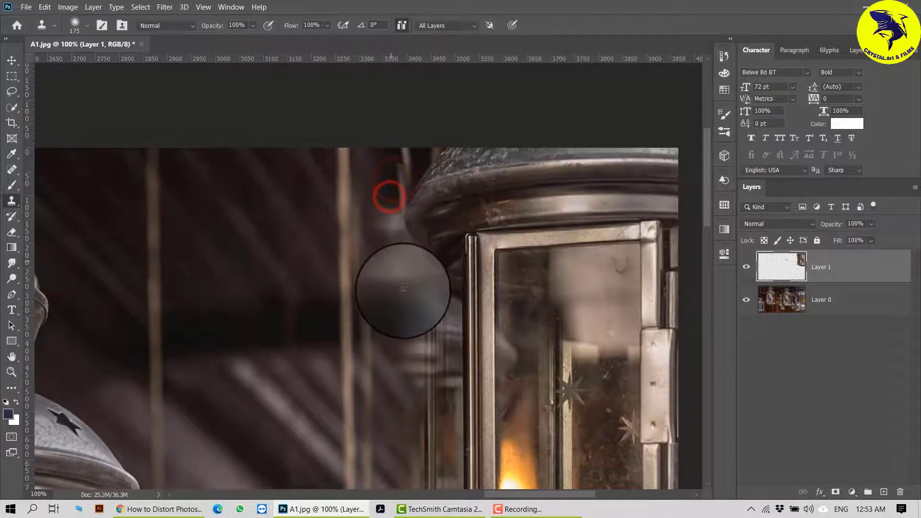
# Step: Sample the dark blurred background and clone it over the remaining lantern remnants beside the new copy's dome rim and upper glass
pyautogui.click(319, 291)
pyautogui.click(382, 306)
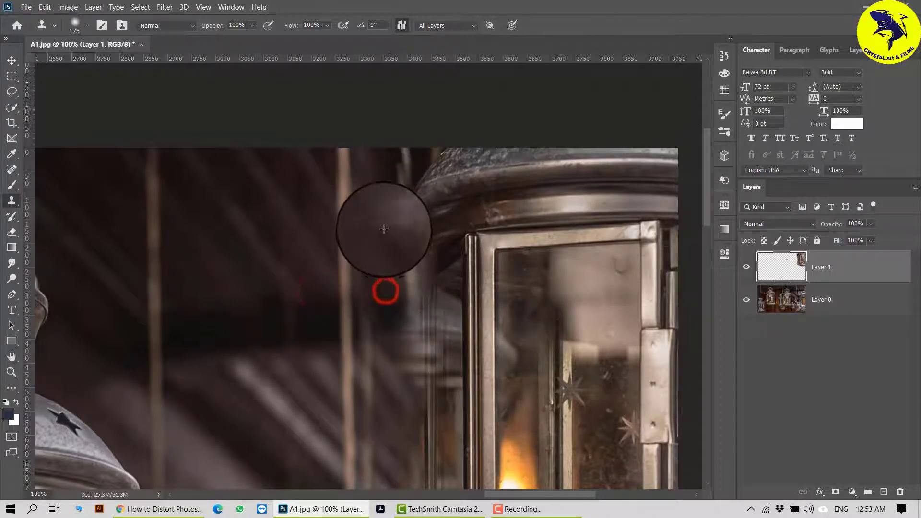
pyautogui.scroll(-4, 390, 206)
pyautogui.click(393, 210)
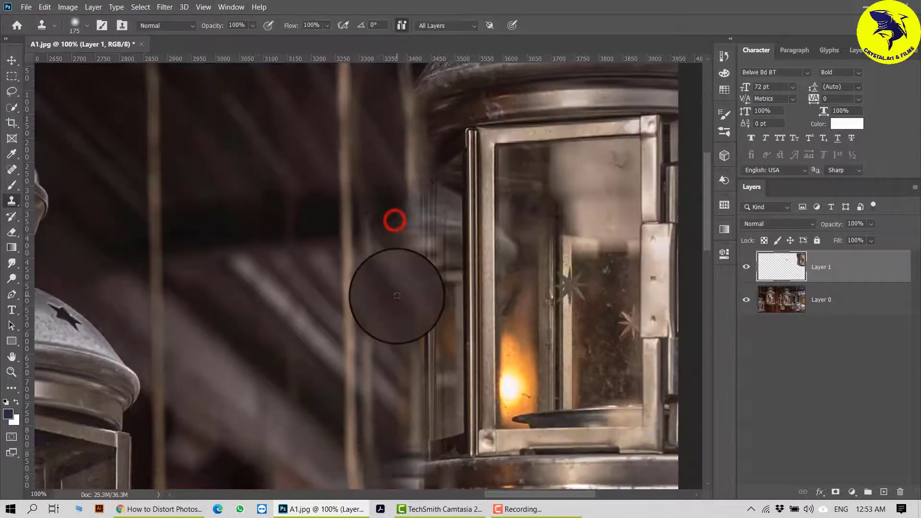
pyautogui.scroll(-8, 411, 243)
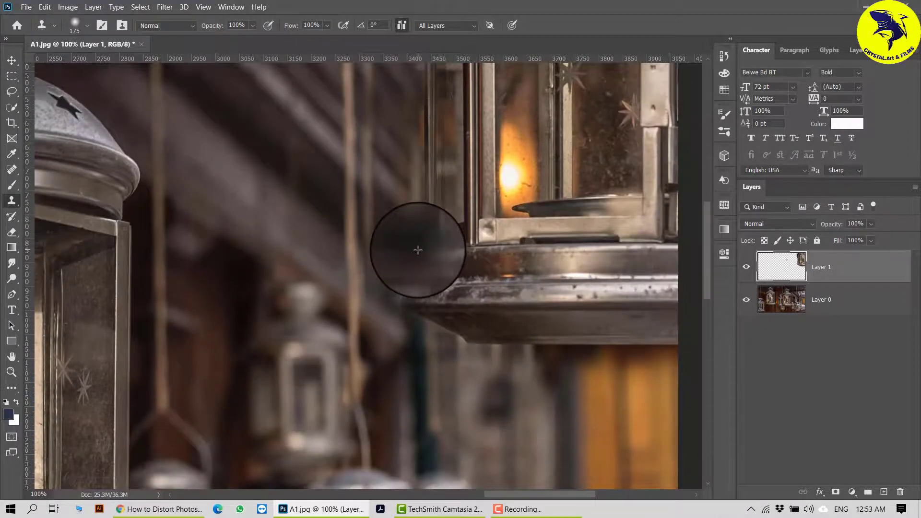
pyautogui.hotkey('ctrl', '-')
pyautogui.hotkey('ctrl', '-')
pyautogui.hotkey('ctrl', '-')
pyautogui.hotkey('ctrl', '-')
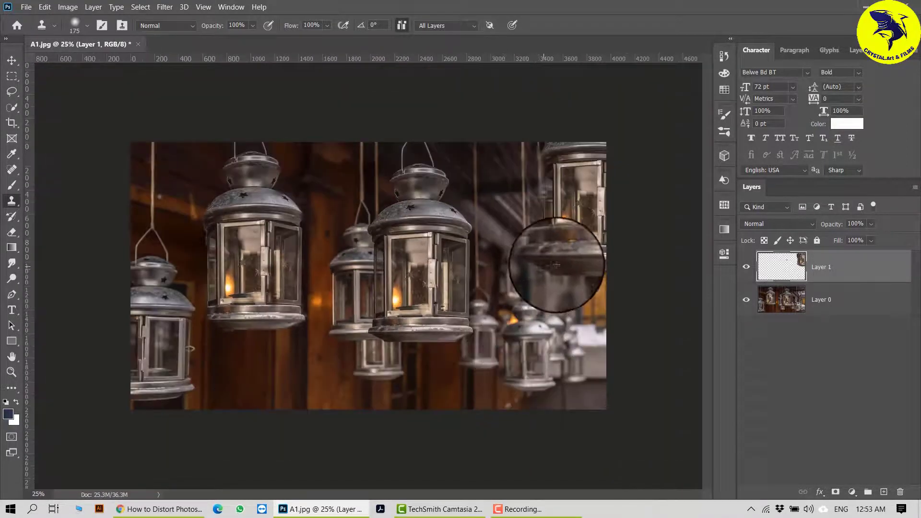
pyautogui.click(555, 272)
# Step: Hide and show Layer 1 repeatedly to compare the picture with and without the cloned lantern
pyautogui.click(11, 60)
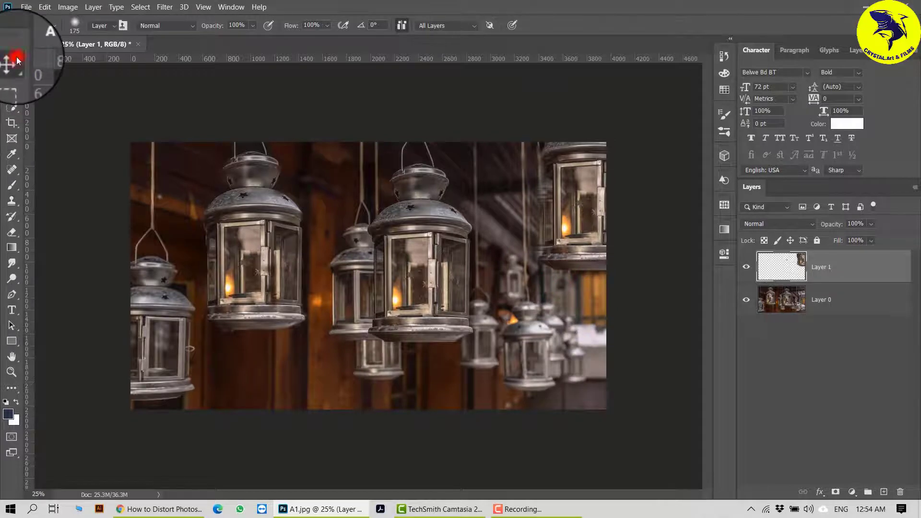
pyautogui.click(746, 267)
pyautogui.click(745, 271)
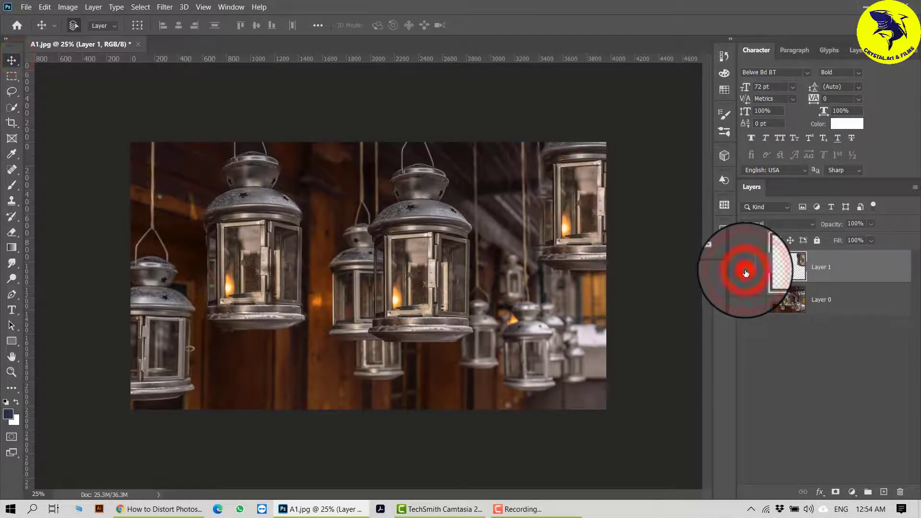
pyautogui.click(745, 272)
pyautogui.click(745, 272)
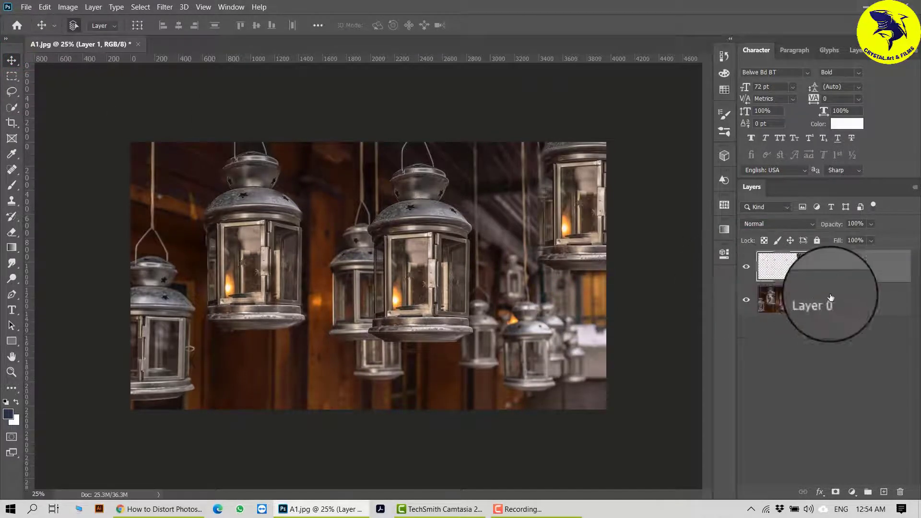
# Step: Move the cloned lantern on Layer 1 slightly upward in the picture's upper right corner and deselect the layer
pyautogui.moveTo(566, 205); pyautogui.dragTo(578, 178)
pyautogui.click(598, 188)
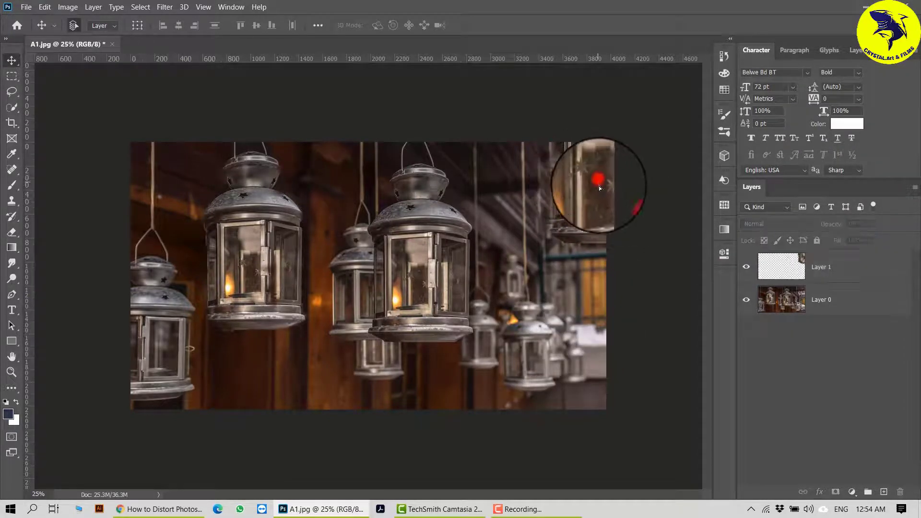
pyautogui.click(647, 250)
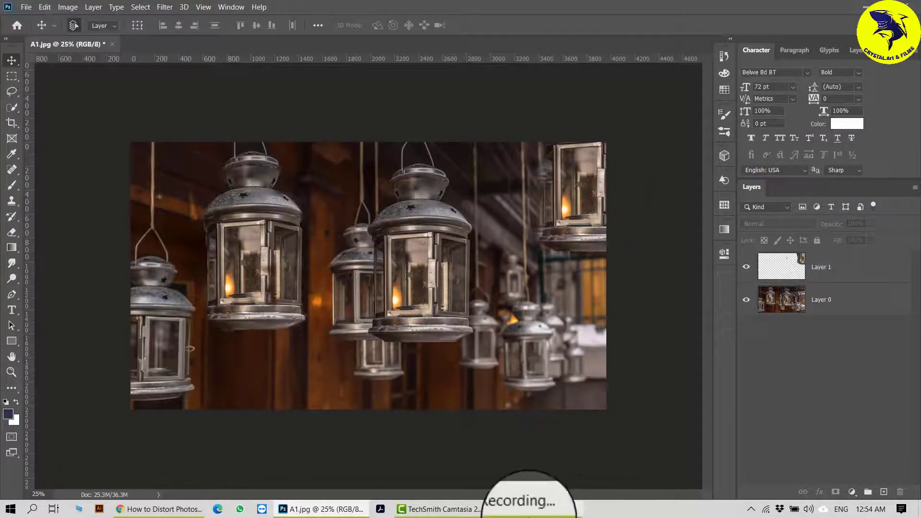
pyautogui.click(547, 511)
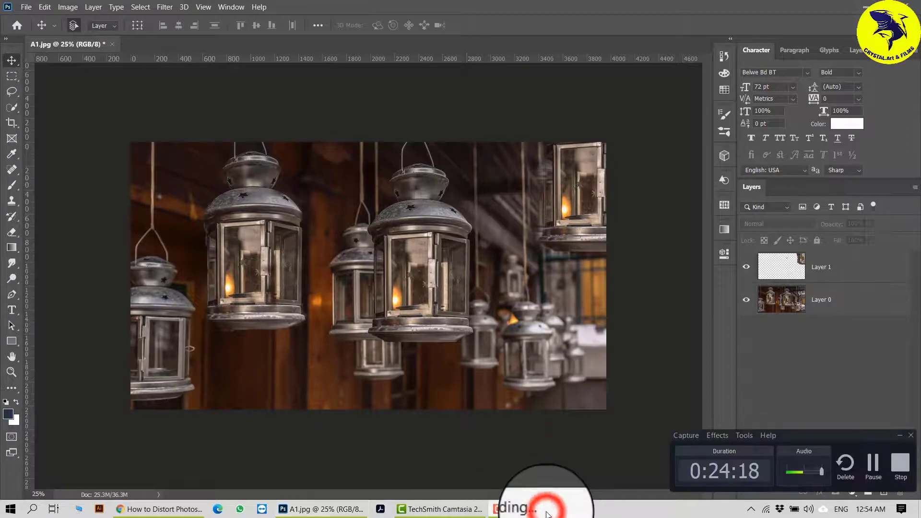
pyautogui.click(444, 453)
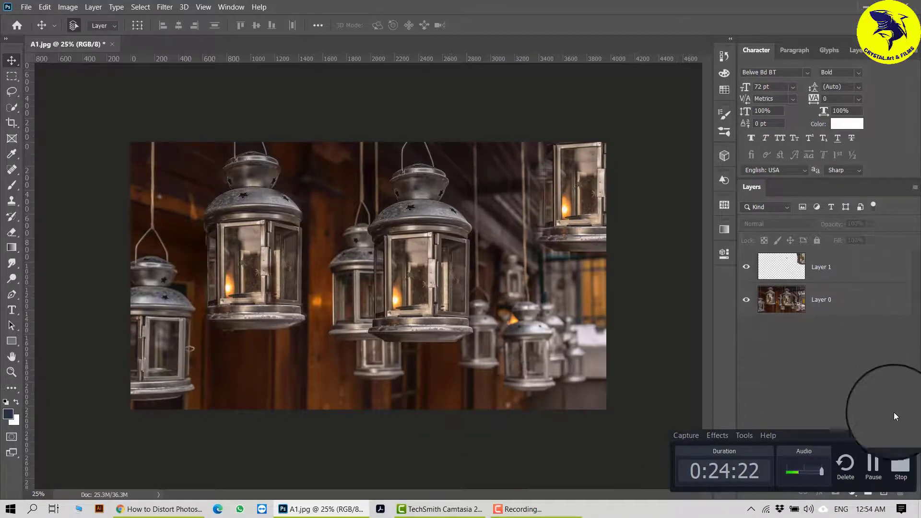
pyautogui.click(899, 438)
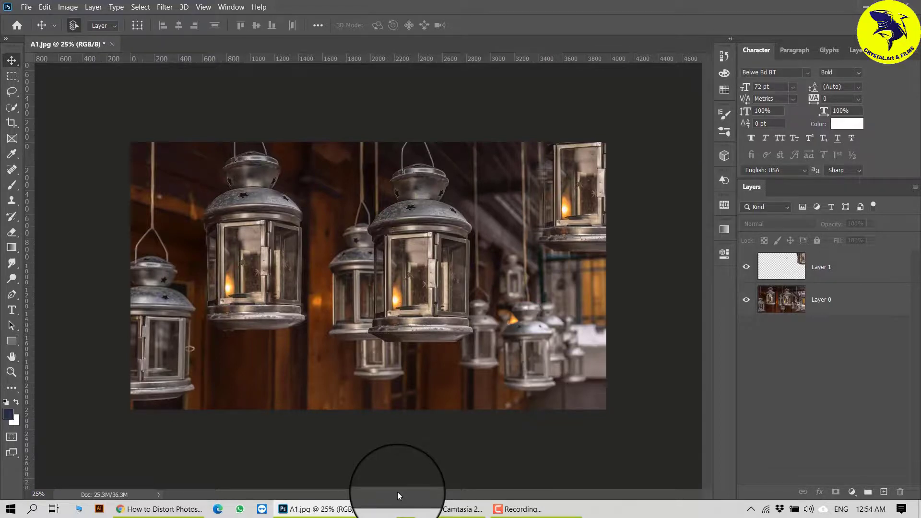
# Step: Switch back to the Clone Stamp and display the available stamp tools
pyautogui.click(10, 202)
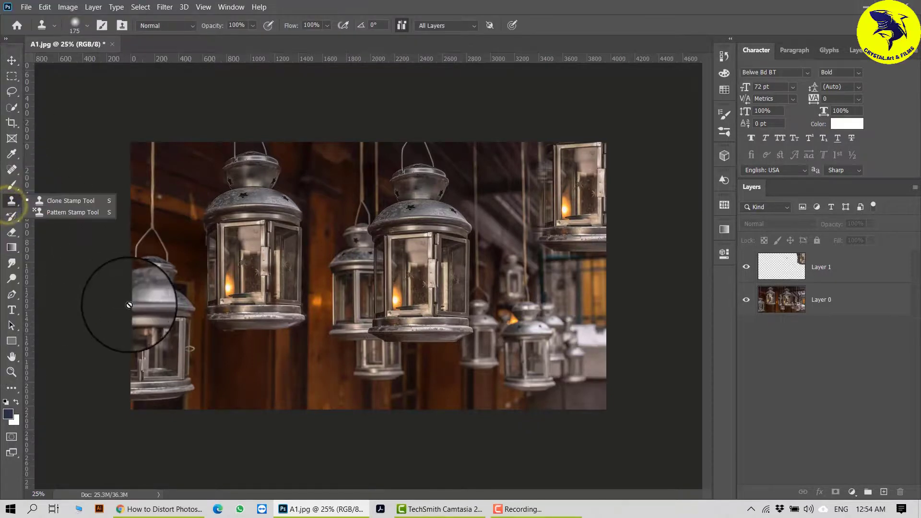